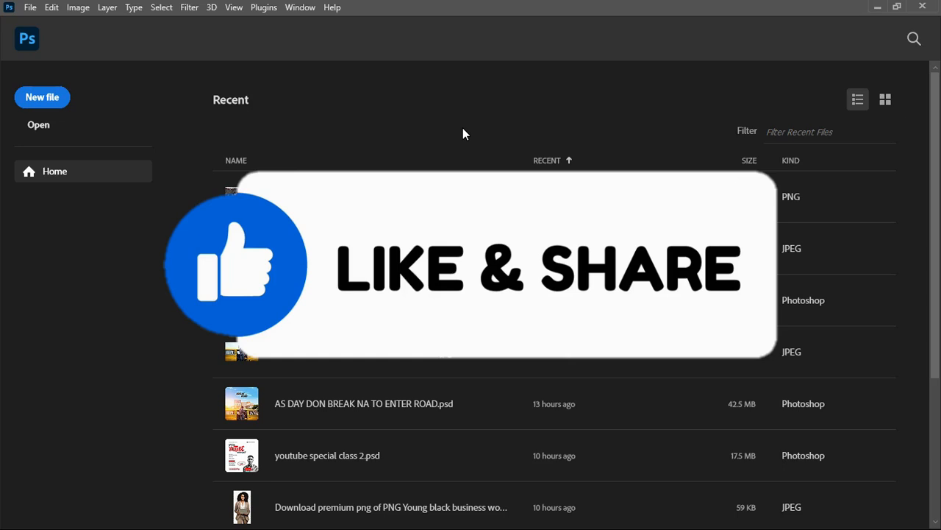
Step: Create a new 1080 x 1350 pixel document at 300 pixels/inch in 8-bit RGB Color with a white background
click(47, 96)
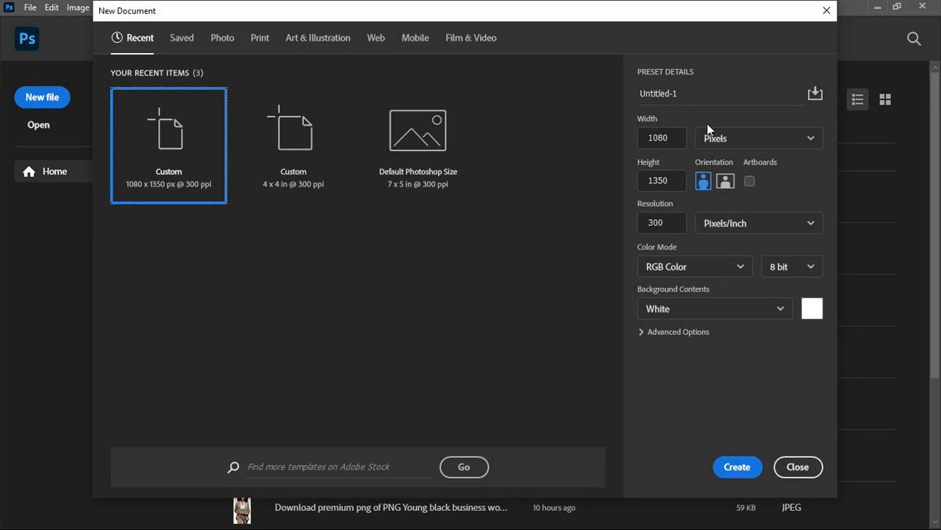
click(747, 140)
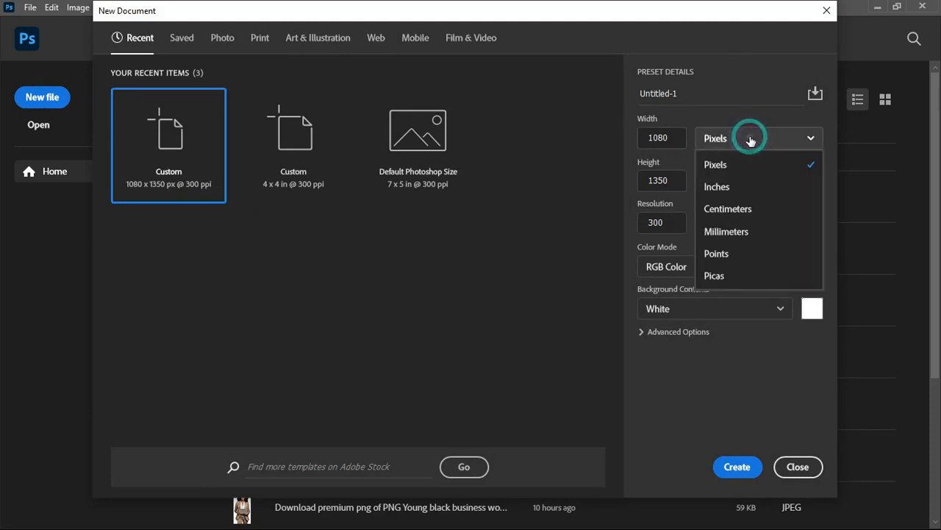
click(730, 161)
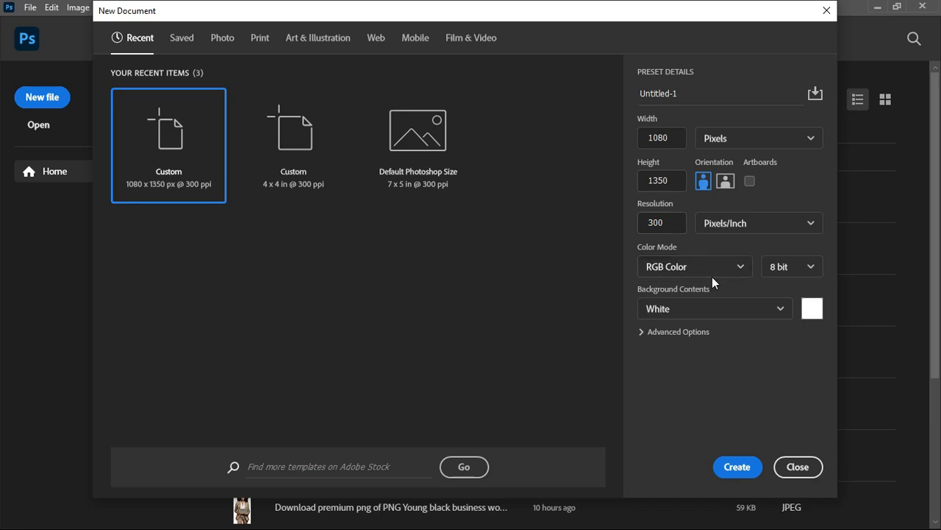
click(737, 467)
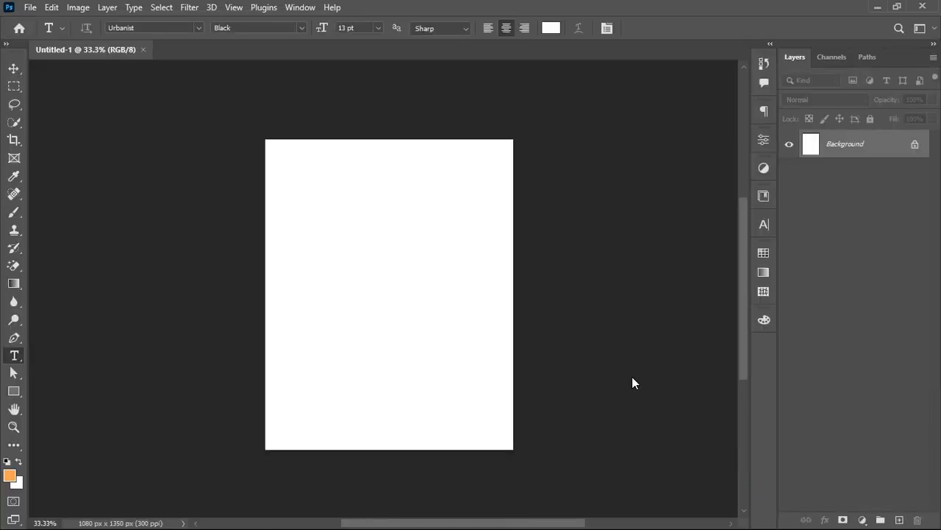
key(ctrl+plus)
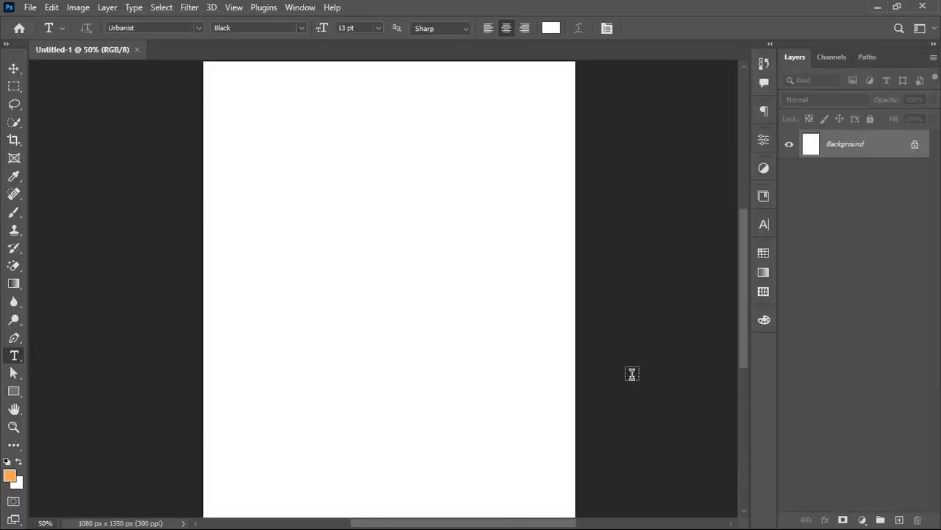
key(ctrl+minus)
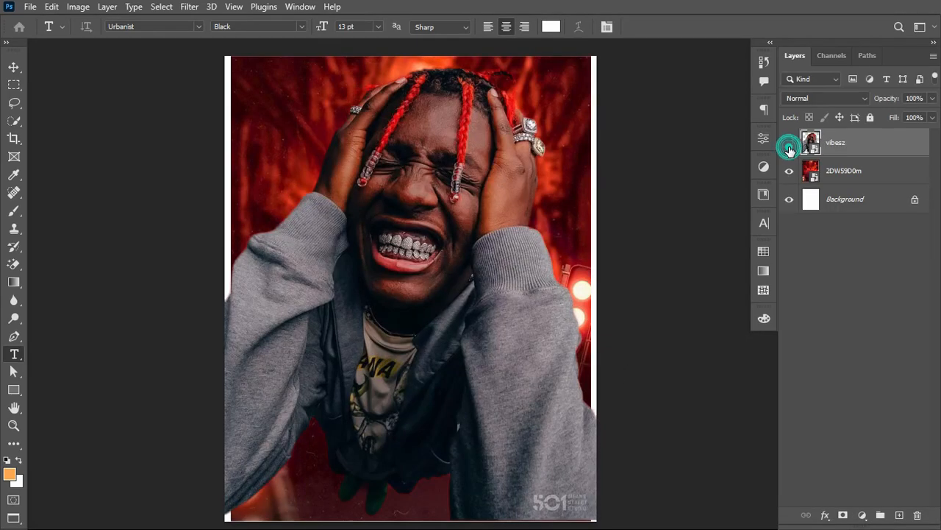
Step: Hide the vibesz layer and toggle the red 2DWS9D0m backdrop off and back on to check it
click(790, 142)
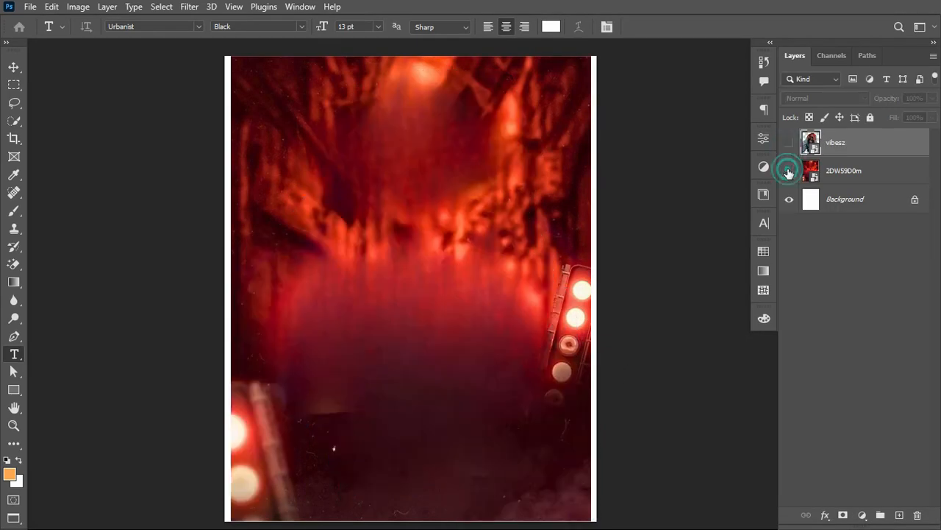
click(789, 171)
click(789, 172)
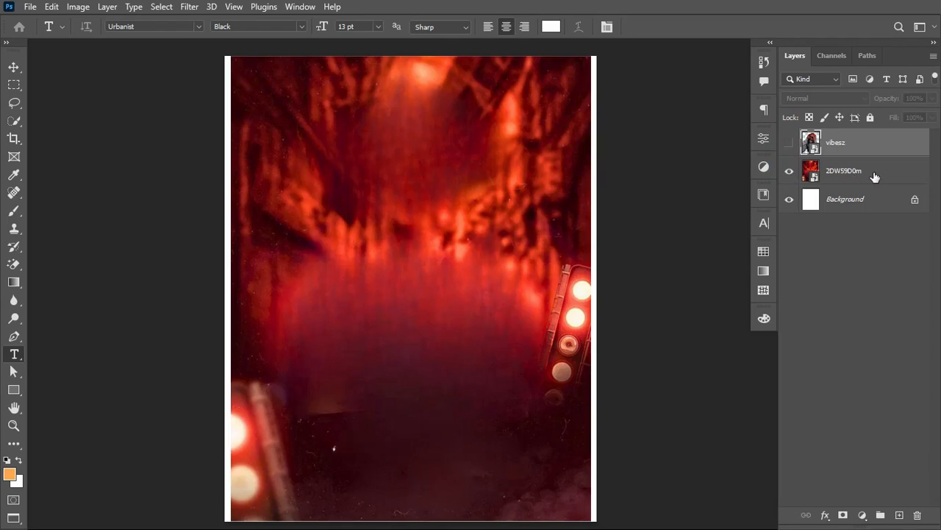
Step: Scale the 2DWS9D0m backdrop layer up to 35.22% so it covers the canvas's white side edges
click(874, 175)
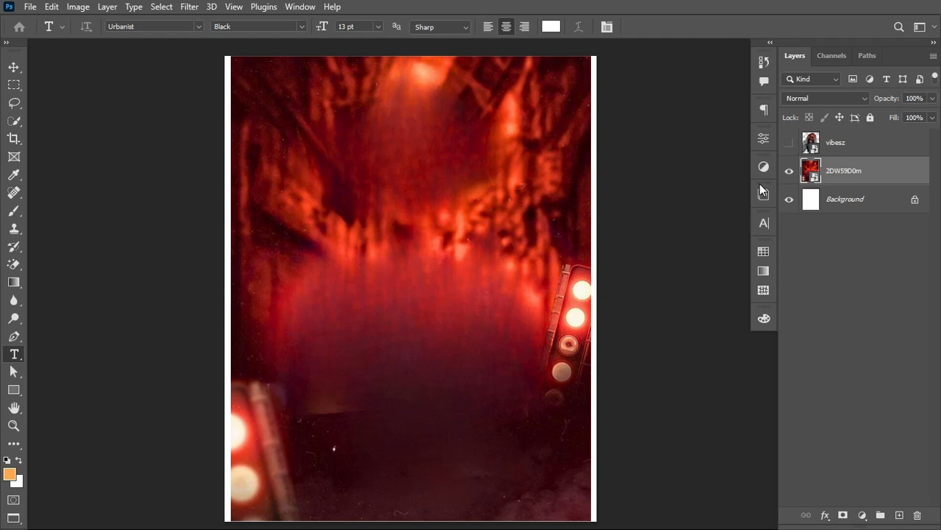
click(790, 173)
click(789, 174)
click(14, 68)
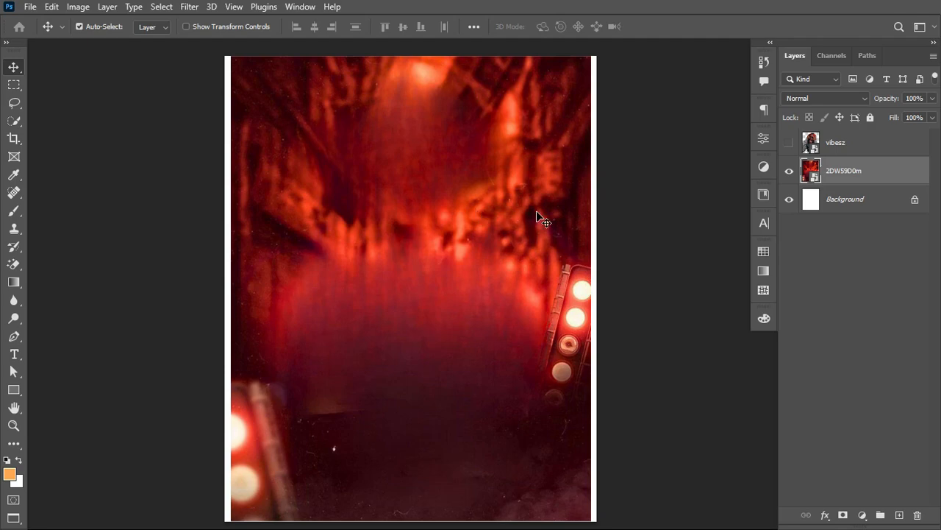
key(ctrl)
key(ctrl+t)
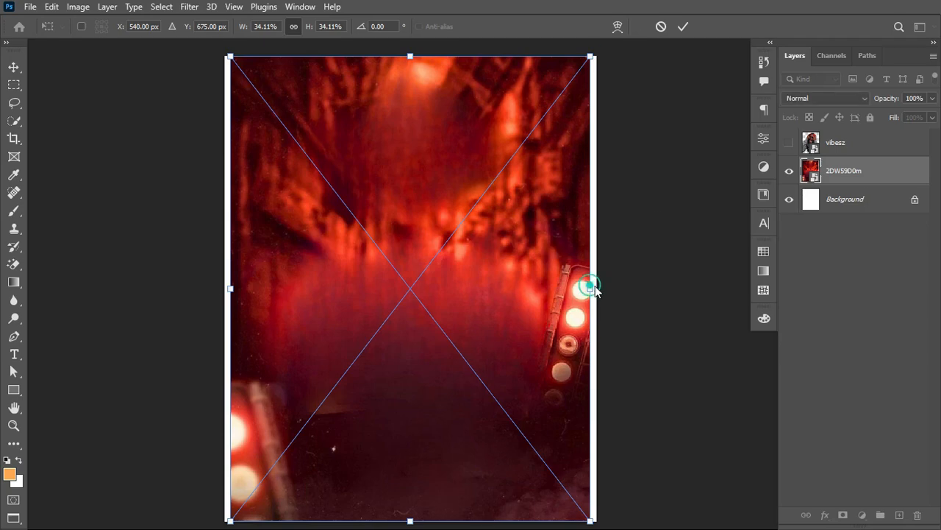
drag(595, 288, 599, 289)
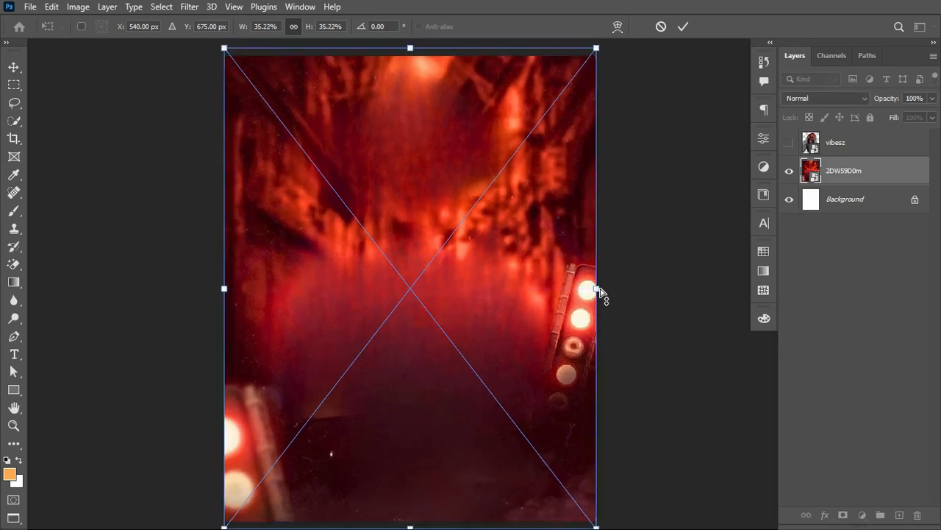
key(Return)
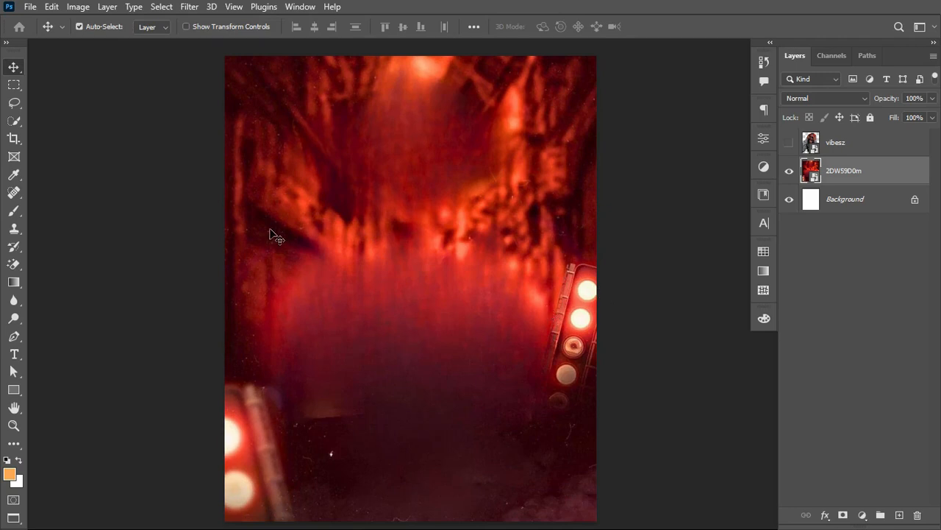
Step: Lasso the light fixture at the canvas's right edge, copy it to its own layer, and convert that layer to a smart object
click(15, 104)
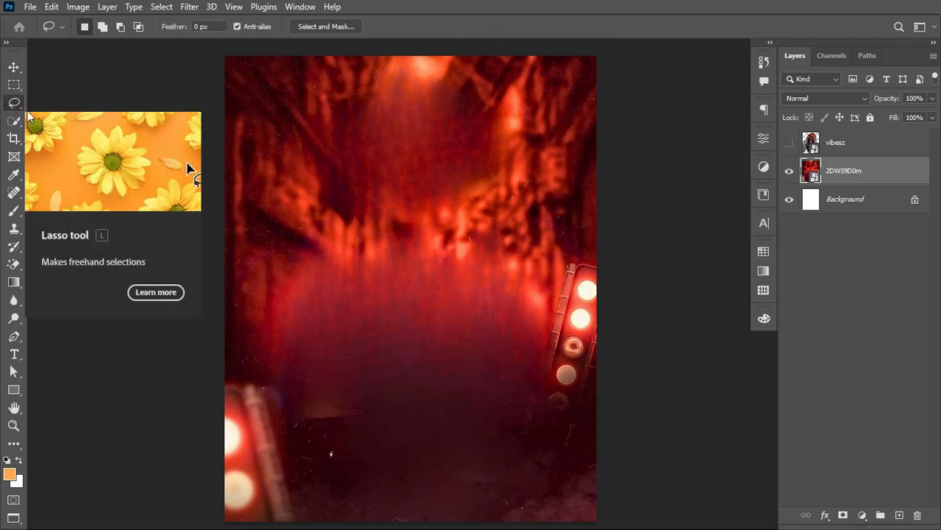
click(597, 265)
mouse_move(578, 260)
mouse_down()
mouse_move(563, 270)
mouse_move(532, 398)
mouse_move(539, 462)
mouse_move(575, 459)
mouse_move(587, 435)
mouse_move(624, 324)
mouse_move(627, 272)
mouse_up()
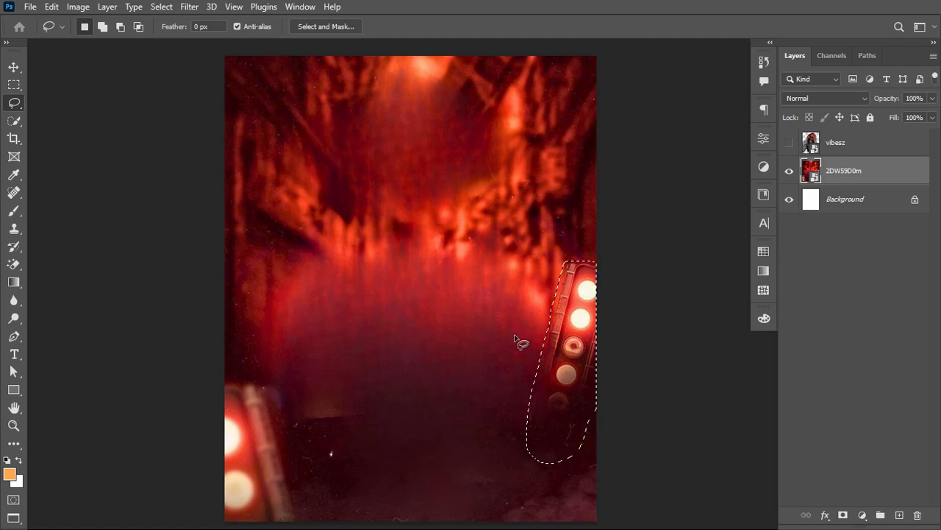
key(ctrl+j)
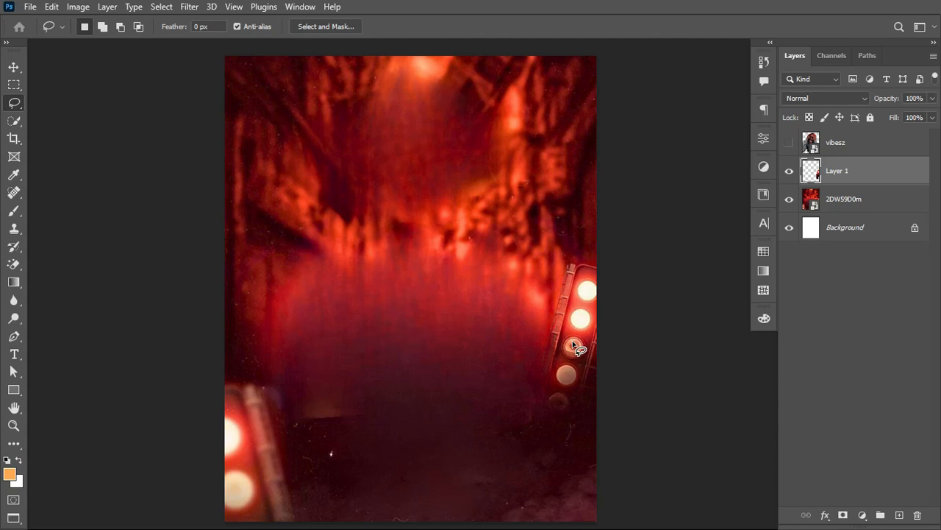
right_click(886, 175)
click(826, 218)
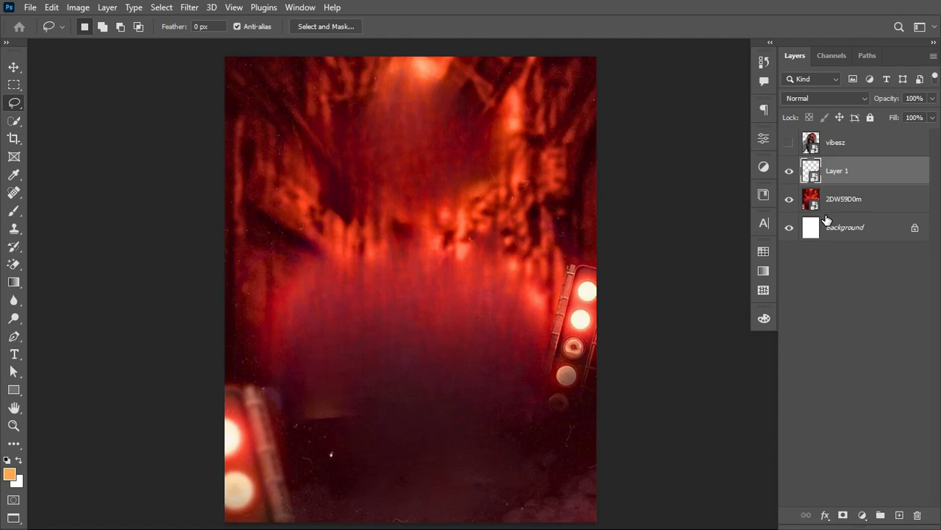
Step: Flip the copied light fixture horizontally and place it against the canvas's left edge, opposite the original
key(ctrl+t)
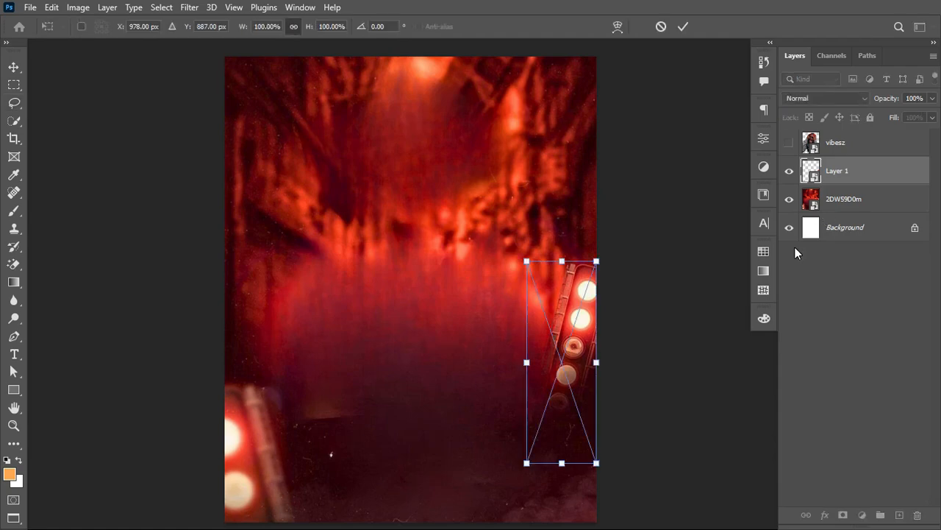
right_click(579, 315)
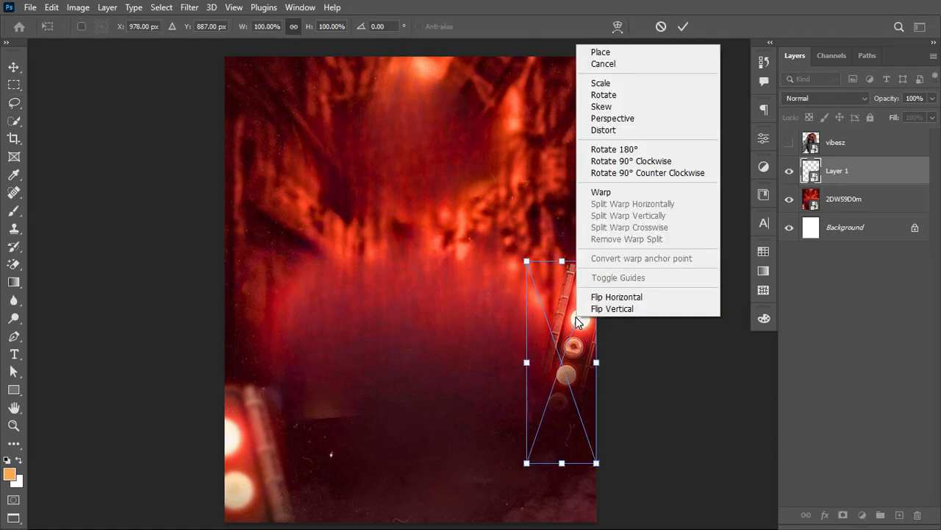
click(652, 303)
drag(563, 353, 259, 360)
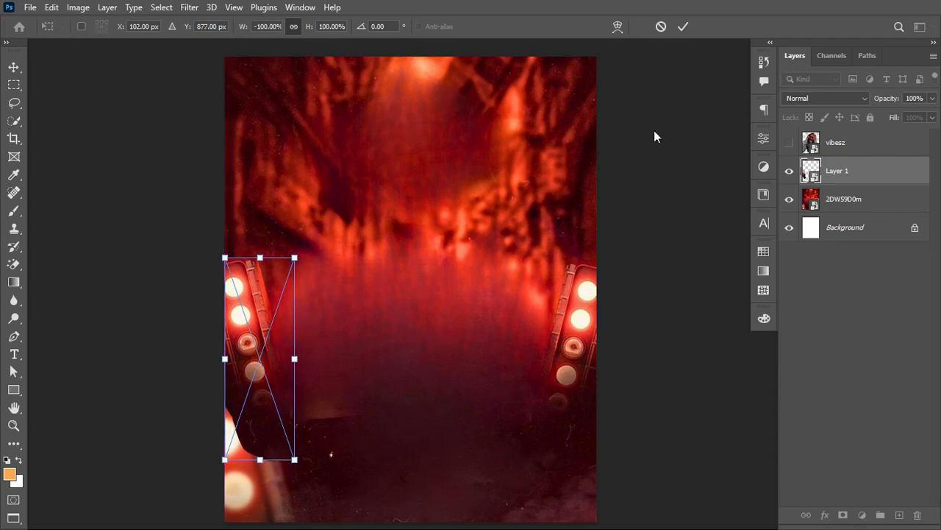
click(683, 27)
Step: Add a layer mask to Layer 1 and set up a Soft Round brush of 40 px with 0% hardness
key(l)
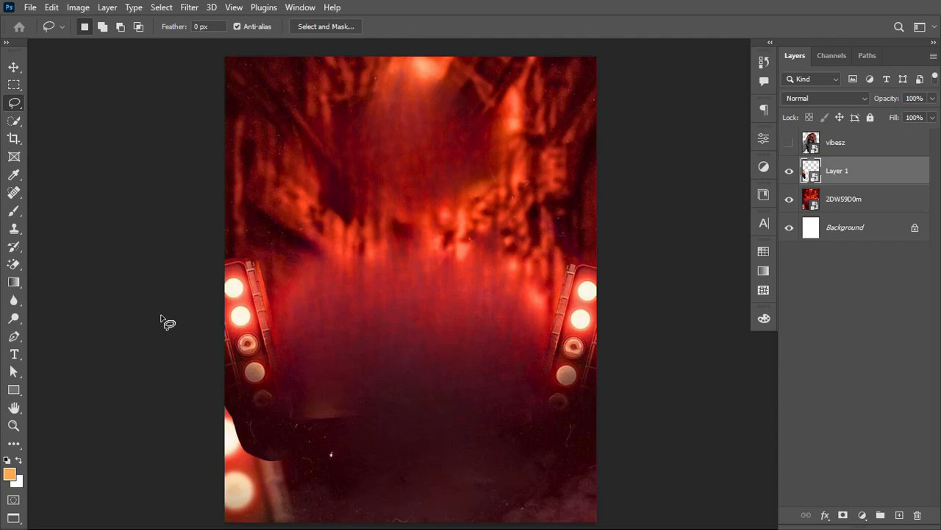
click(844, 515)
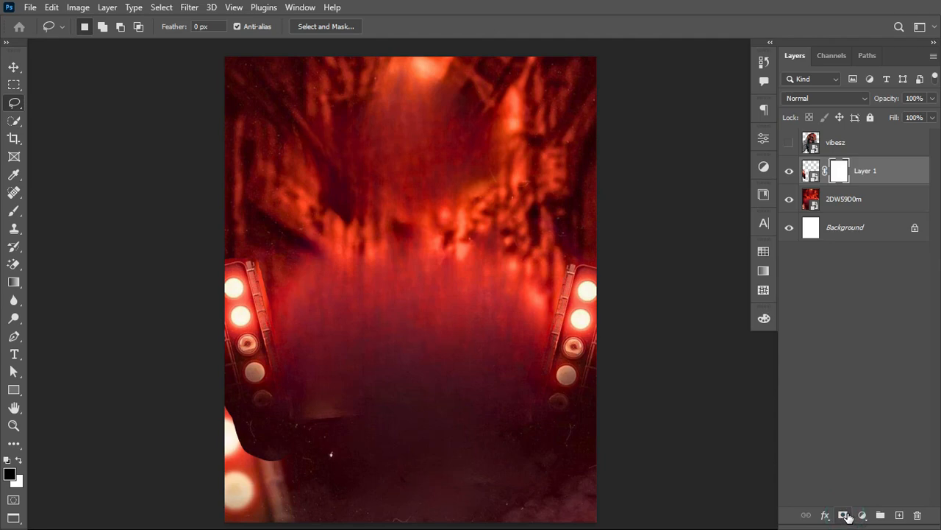
click(12, 209)
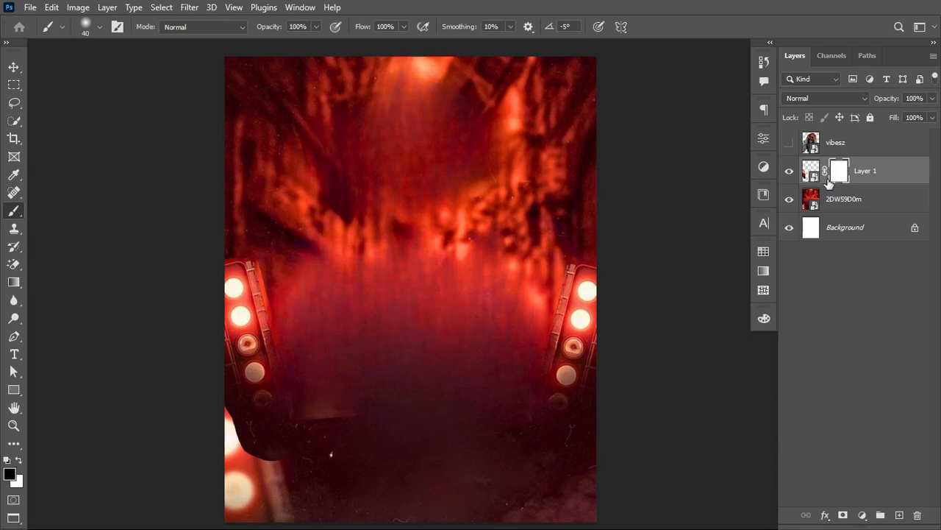
right_click(396, 163)
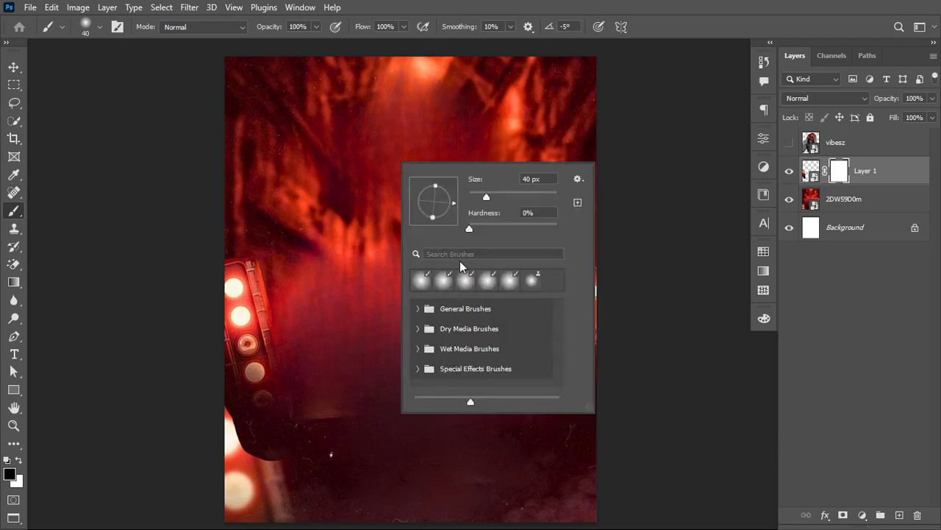
click(469, 226)
click(416, 310)
click(417, 310)
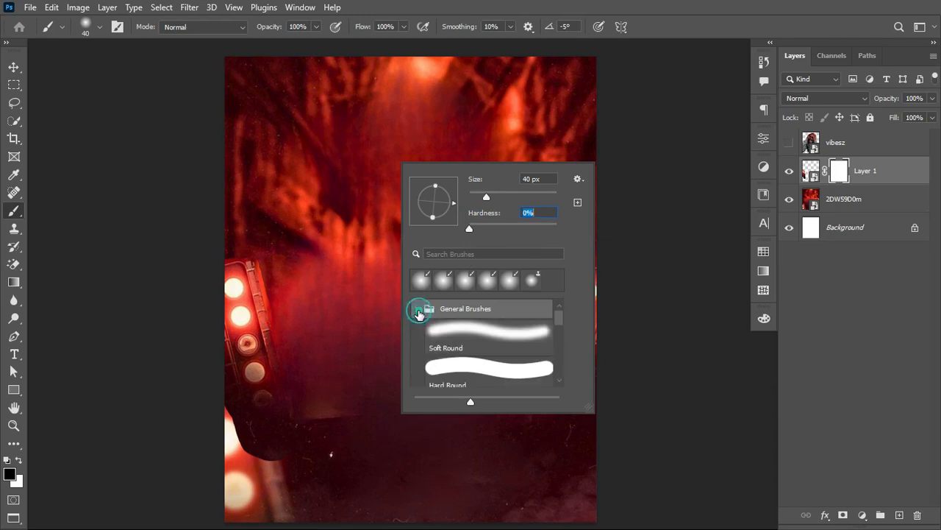
click(445, 328)
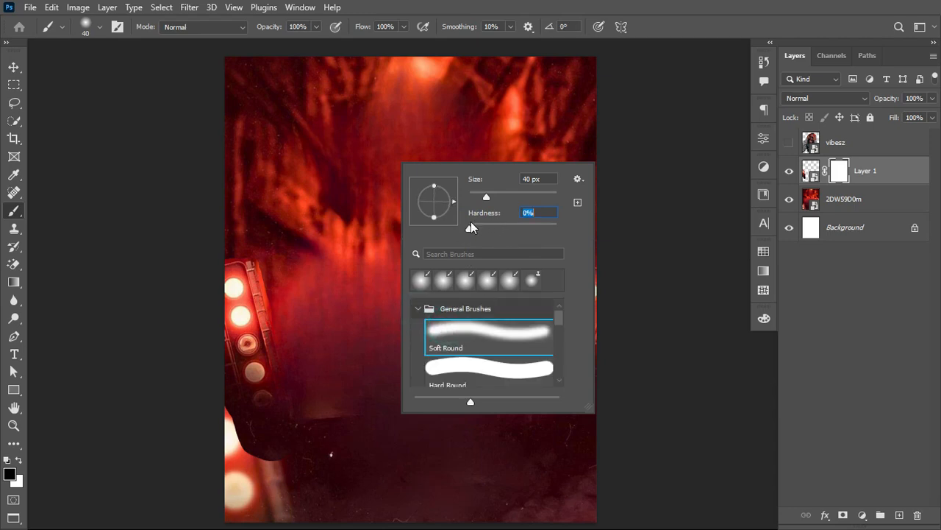
click(467, 225)
click(421, 20)
Step: Undo the first mask stroke, then blend the mirrored light fixture's edges by painting black on the mask with a 60 px brush at 13% flow
click(843, 168)
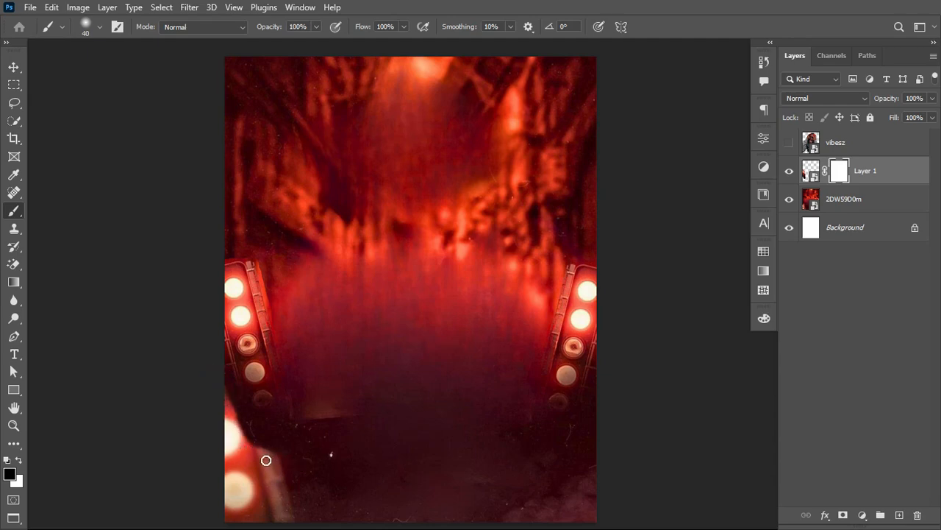
key(ctrl+z)
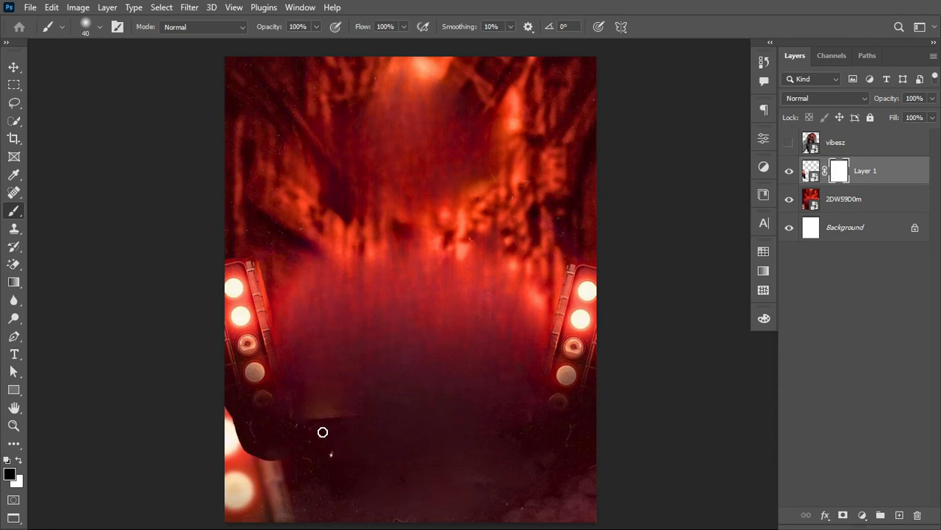
drag(362, 27, 322, 33)
mouse_move(216, 388)
mouse_down()
mouse_move(238, 441)
mouse_move(210, 374)
mouse_up()
mouse_move(229, 405)
mouse_down()
mouse_move(241, 462)
mouse_move(232, 432)
mouse_move(256, 462)
mouse_move(280, 464)
mouse_move(305, 452)
mouse_move(284, 454)
mouse_move(313, 441)
mouse_move(328, 414)
mouse_up()
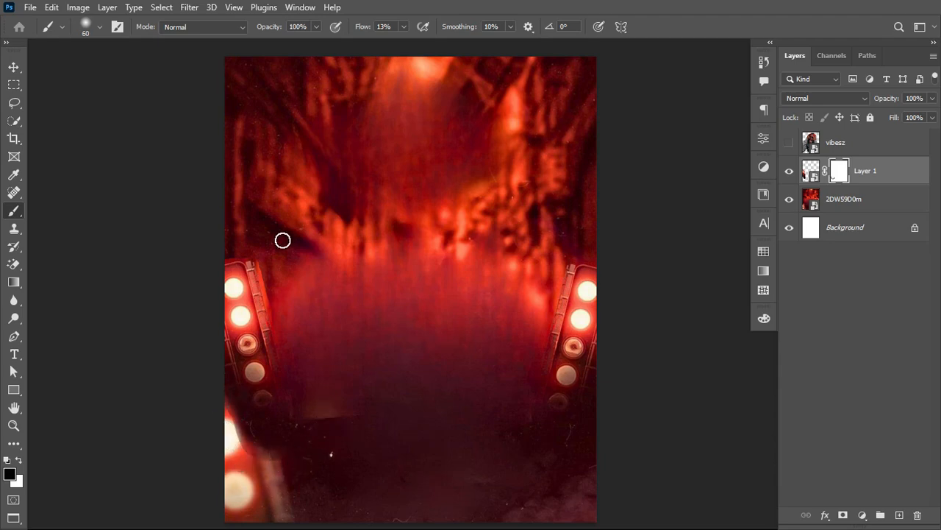
mouse_move(261, 251)
mouse_down()
mouse_move(283, 333)
mouse_move(257, 254)
mouse_move(233, 237)
mouse_move(254, 244)
mouse_move(199, 254)
mouse_move(259, 253)
mouse_up()
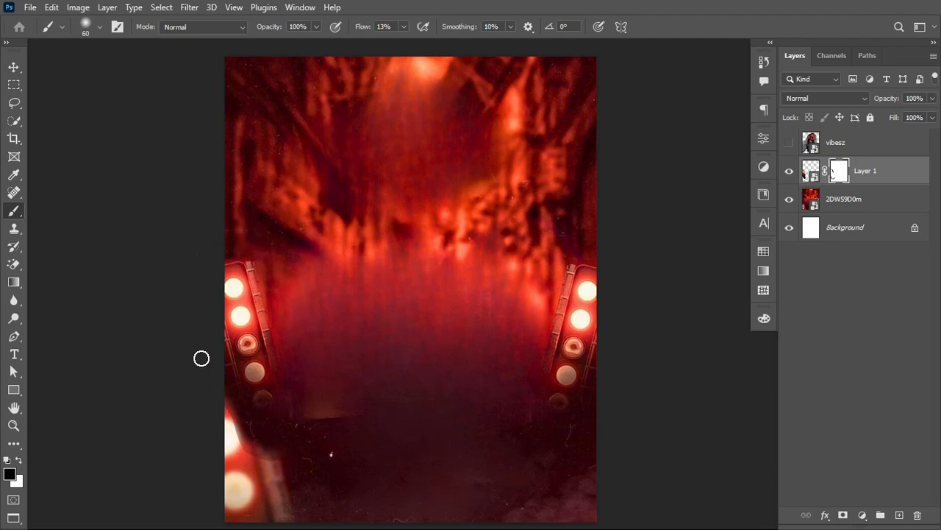
mouse_move(207, 369)
mouse_down()
mouse_move(258, 472)
mouse_move(242, 455)
mouse_up()
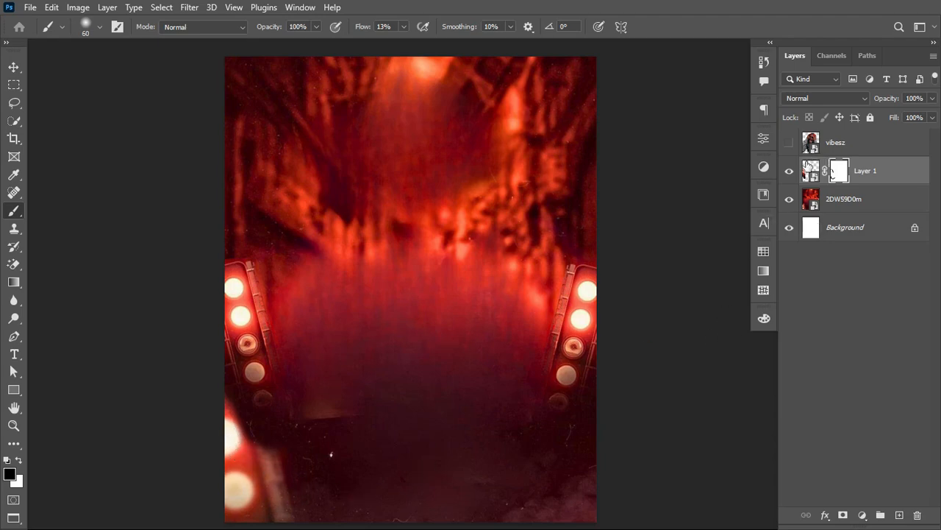
Step: Duplicate the masked light fixture layer, move the copy to the upper-left area of the backdrop, and duplicate that copy again
click(810, 168)
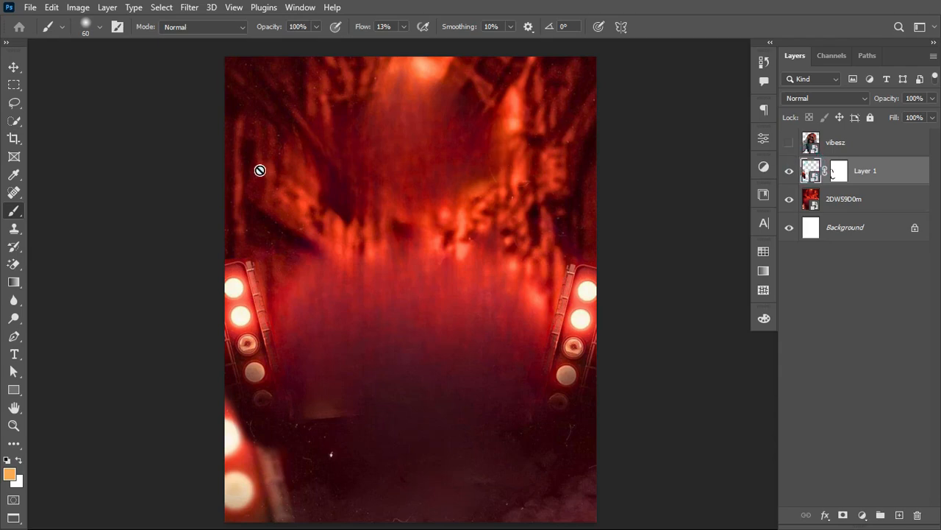
key(ctrl+j)
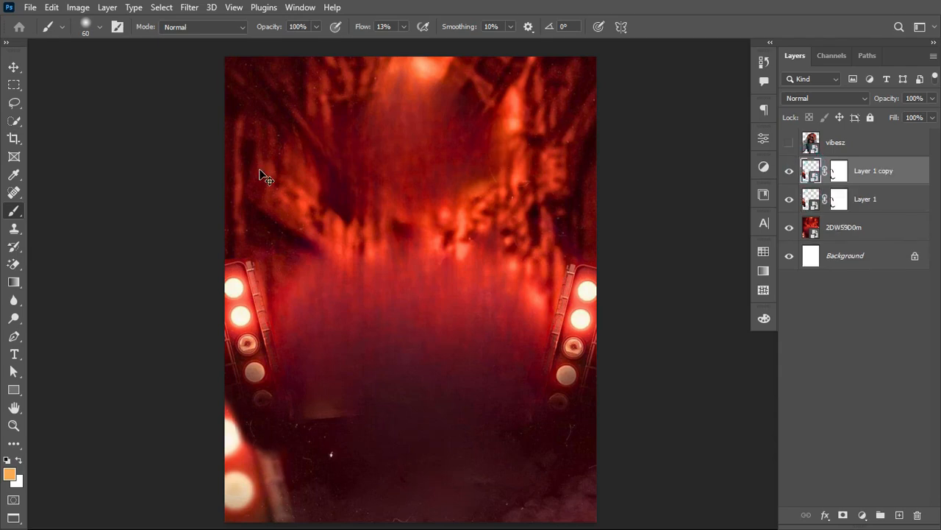
click(14, 66)
drag(251, 309, 313, 184)
key(ctrl)
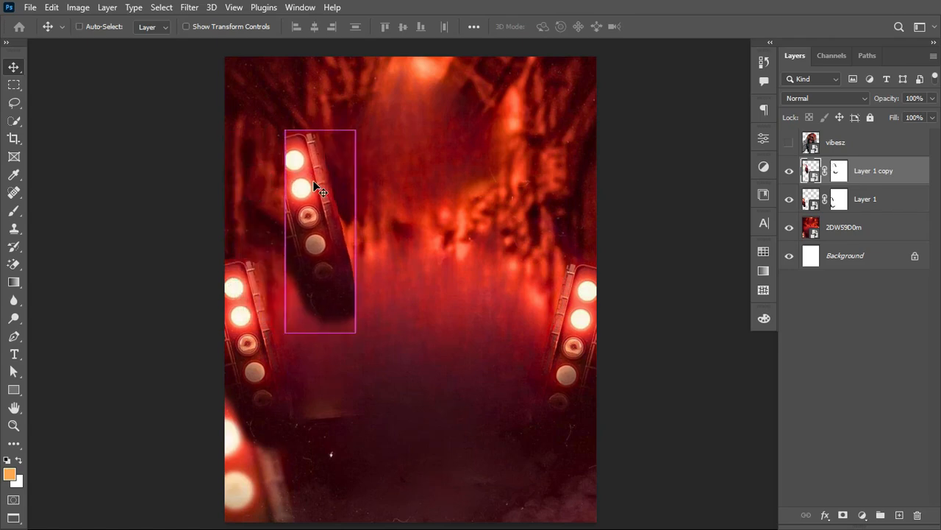
key(ctrl+j)
key(ctrl)
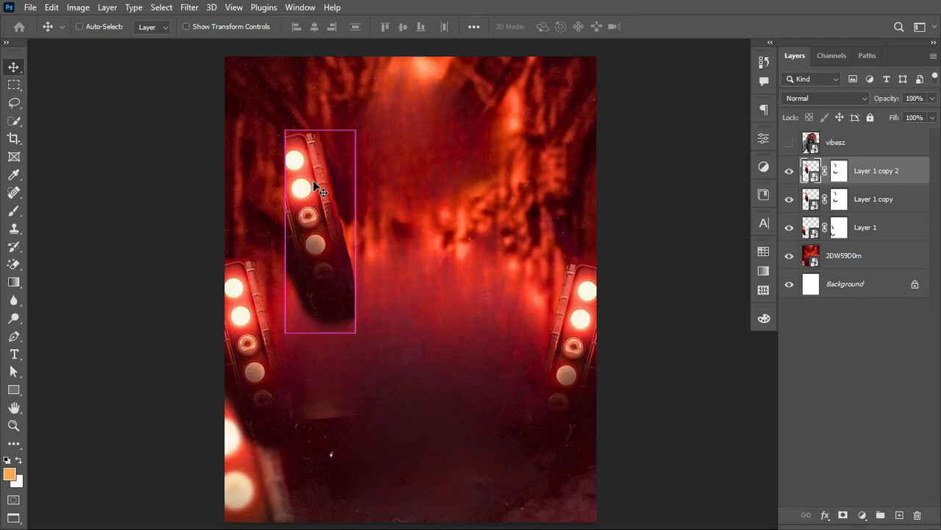
Step: Flip Layer 1 copy 2 horizontally and move it to the canvas's left edge, beside the other upper light fixture
scroll(316, 188, left, 2)
key(ctrl+t)
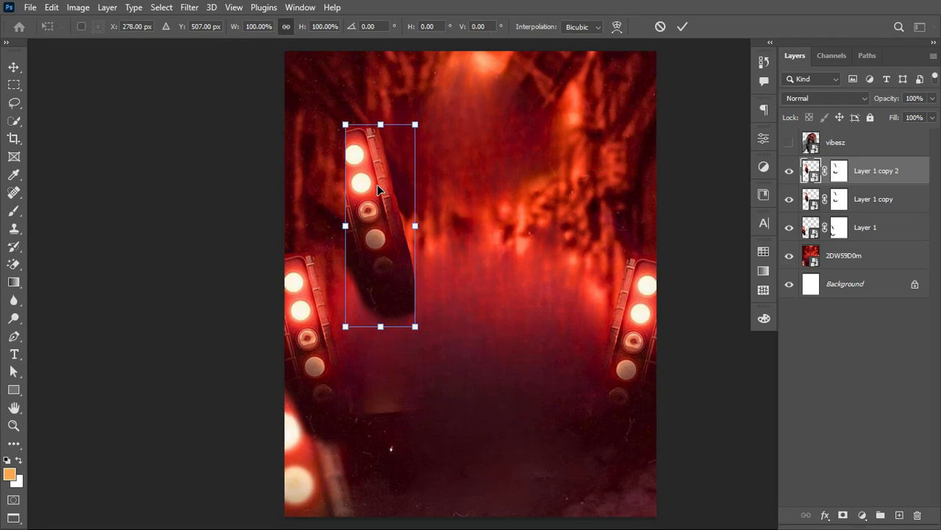
scroll(378, 188, right, 2)
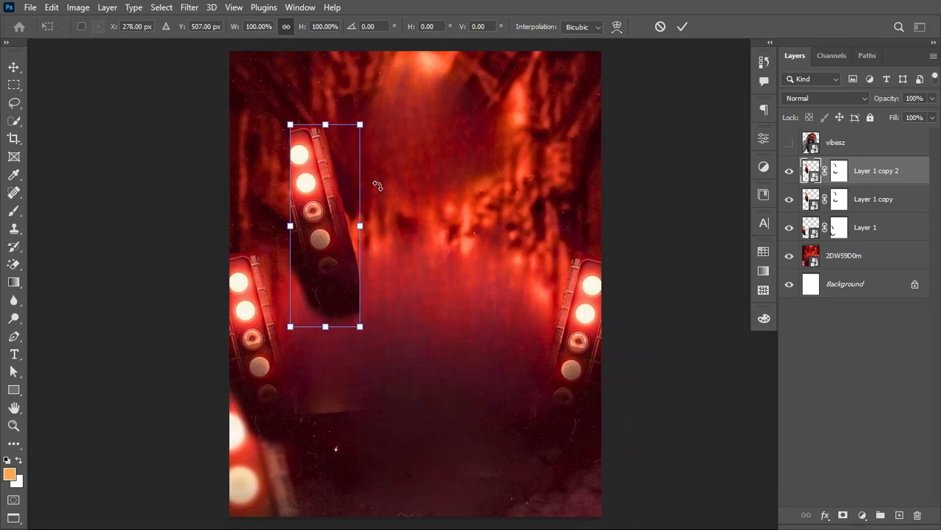
right_click(317, 206)
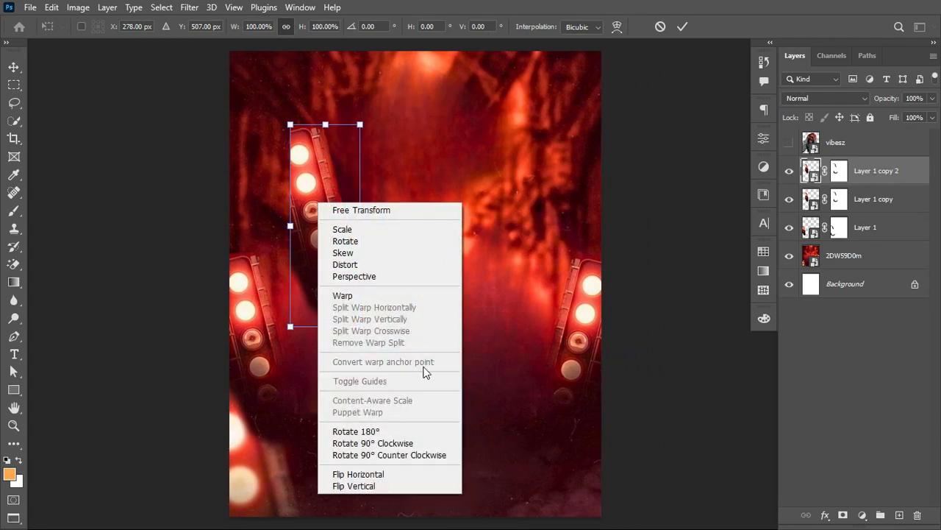
click(404, 483)
drag(333, 234, 255, 234)
click(681, 27)
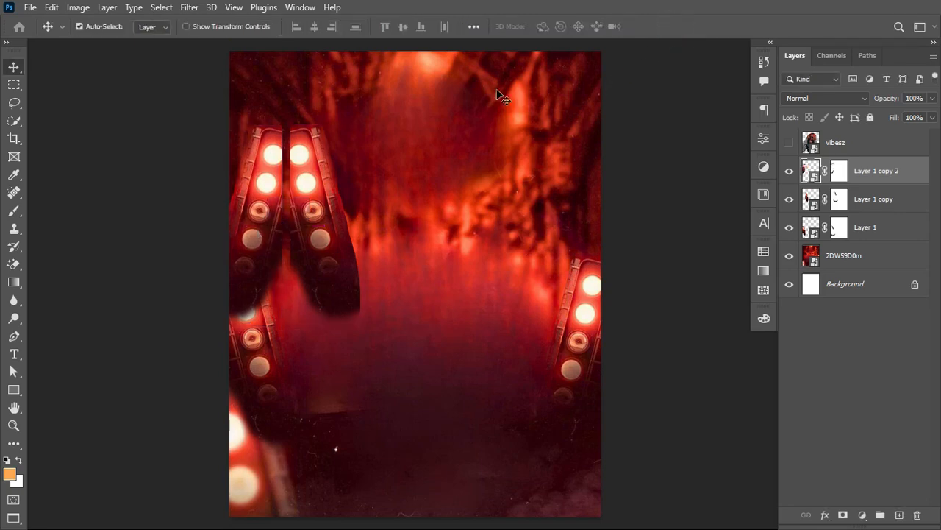
Step: Rotate Layer 1 copy by about 25.7° and move it under the flipped copy to complete the upper-left light fixture
click(324, 170)
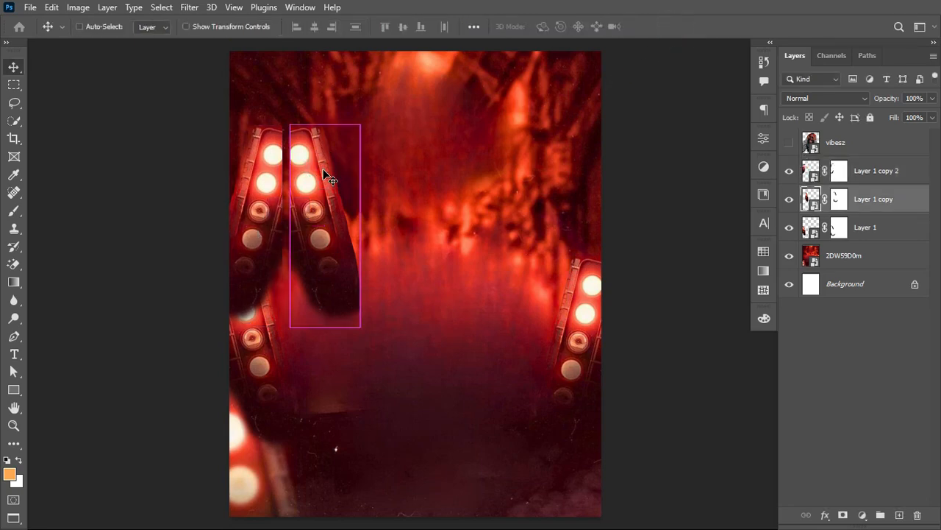
key(ctrl+t)
drag(372, 167, 400, 205)
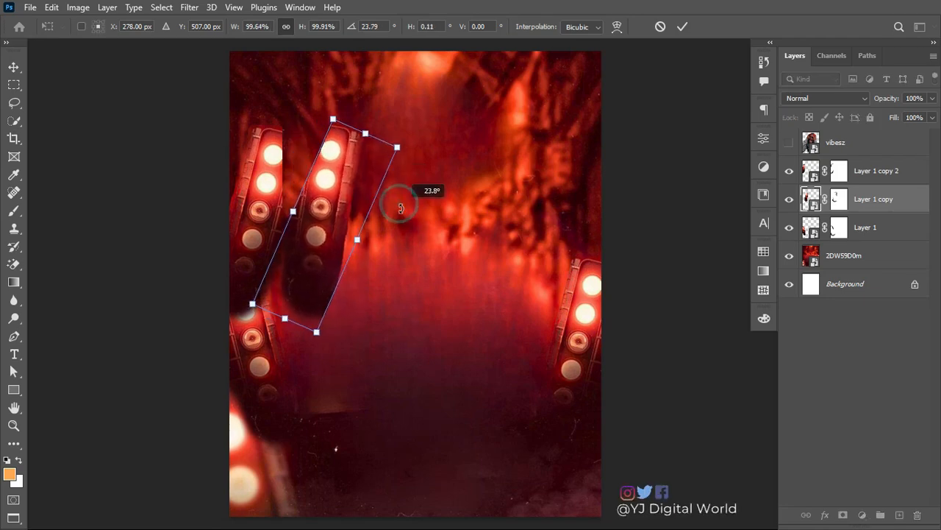
drag(329, 205, 277, 211)
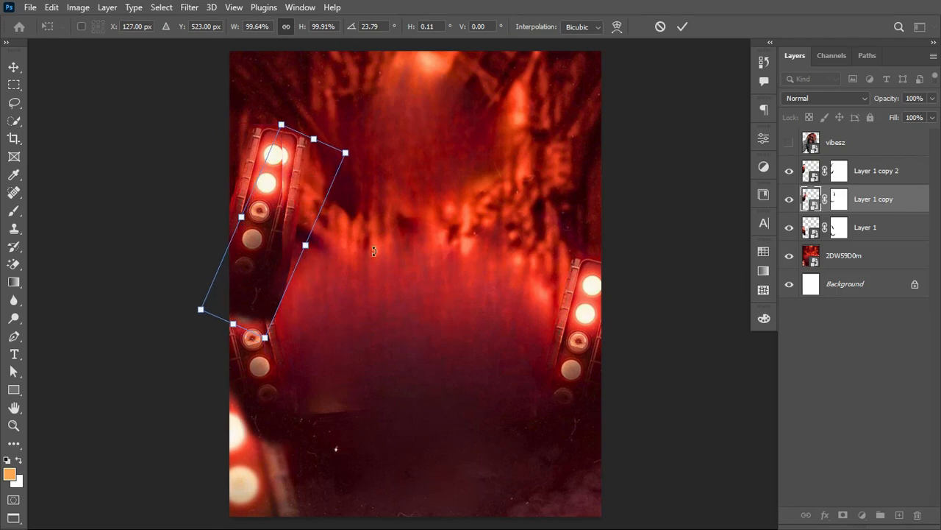
drag(374, 251, 365, 263)
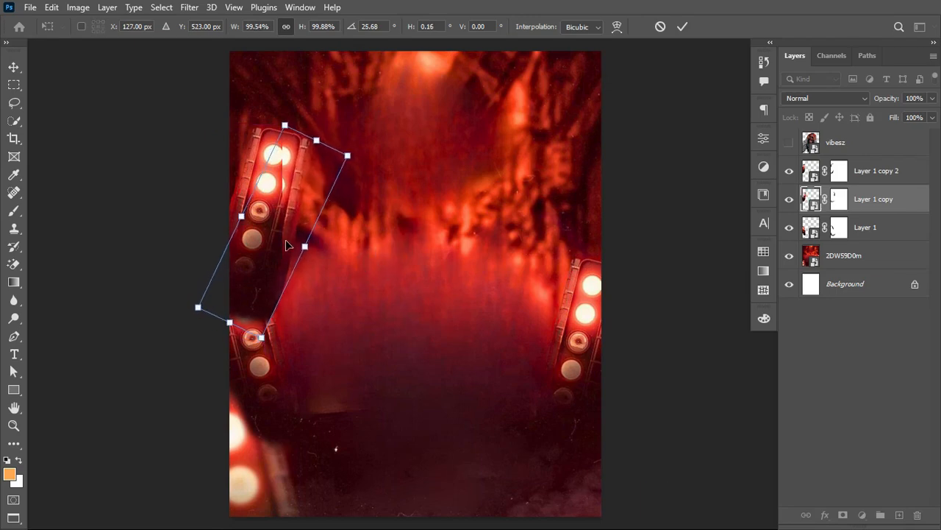
drag(287, 245, 277, 245)
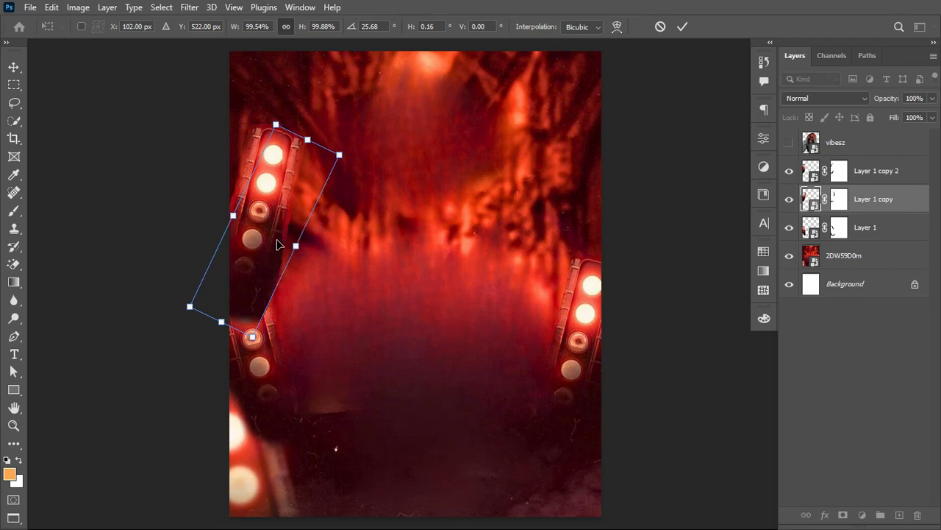
click(682, 27)
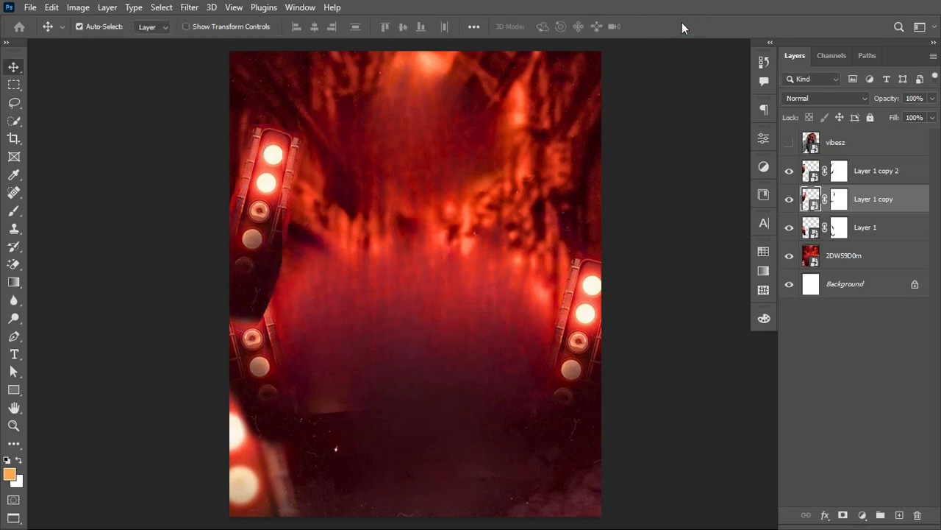
Step: Examine how Layer 1 copy and Layer 1 copy 2 overlap by hiding and showing each of them
scroll(452, 232, up, 1)
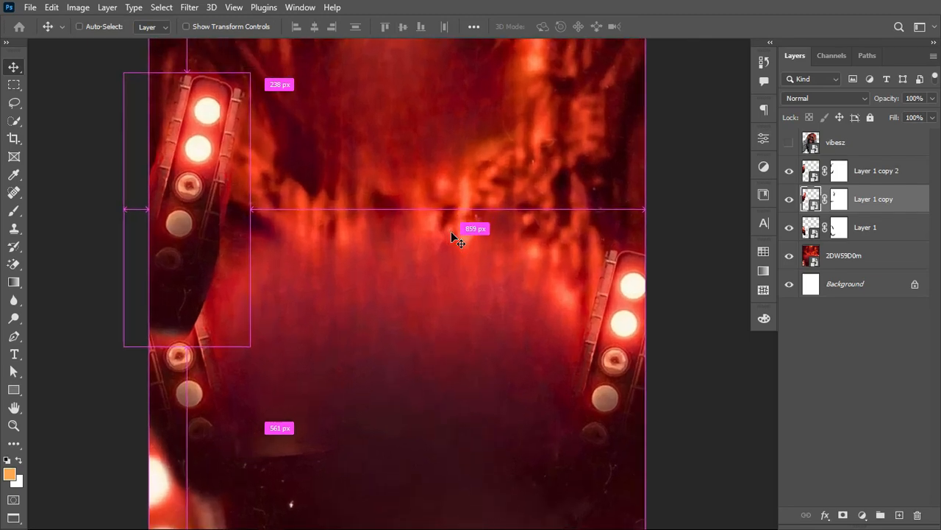
scroll(451, 233, up, 2)
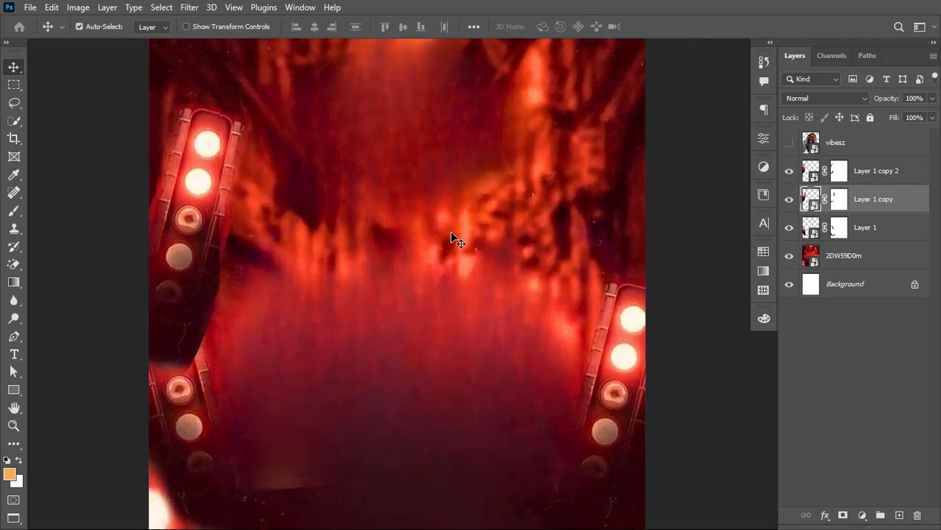
click(788, 198)
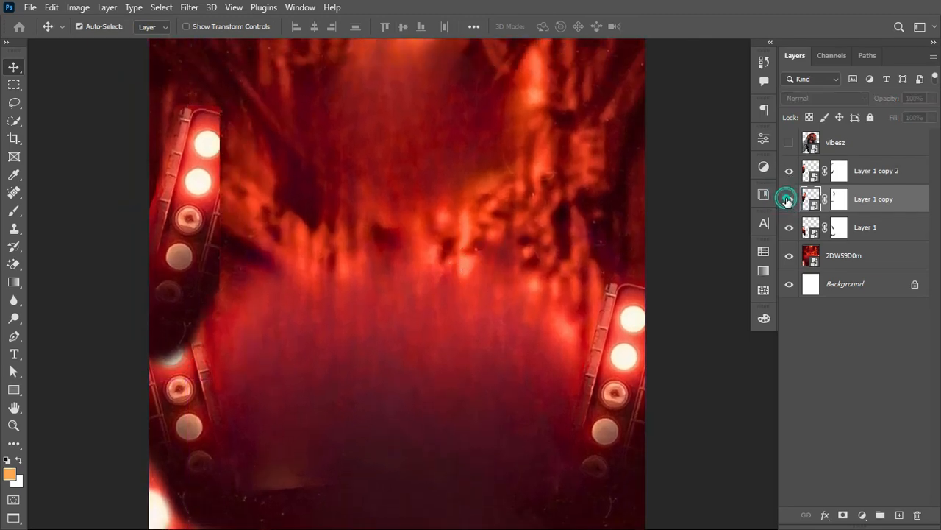
click(789, 200)
click(789, 176)
click(788, 177)
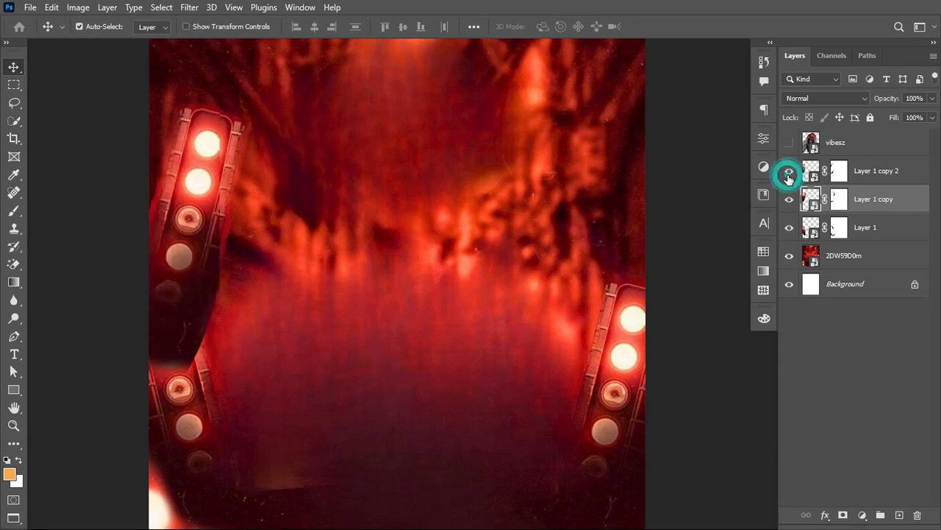
click(788, 177)
click(788, 176)
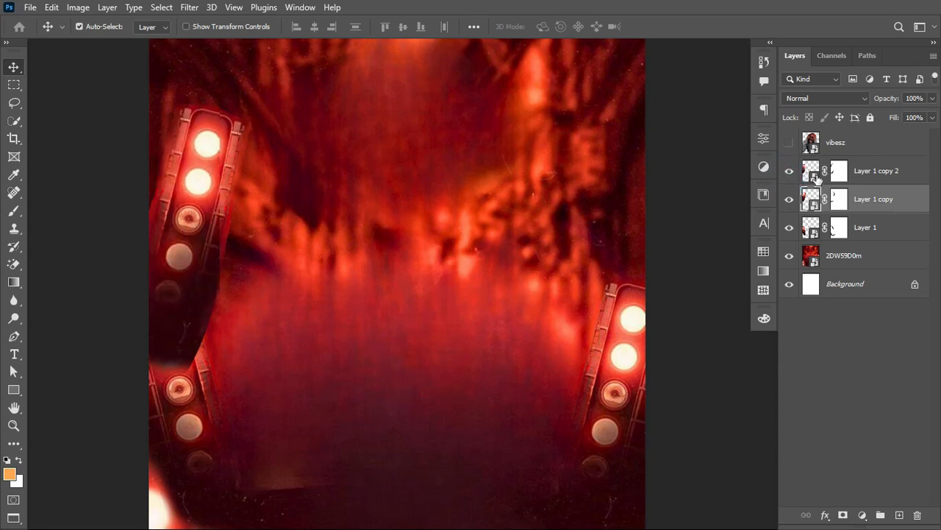
Step: Paint black on Layer 1 copy 2's mask with the 60 px brush at 13% flow to blend its overlap with Layer 1 copy
click(839, 173)
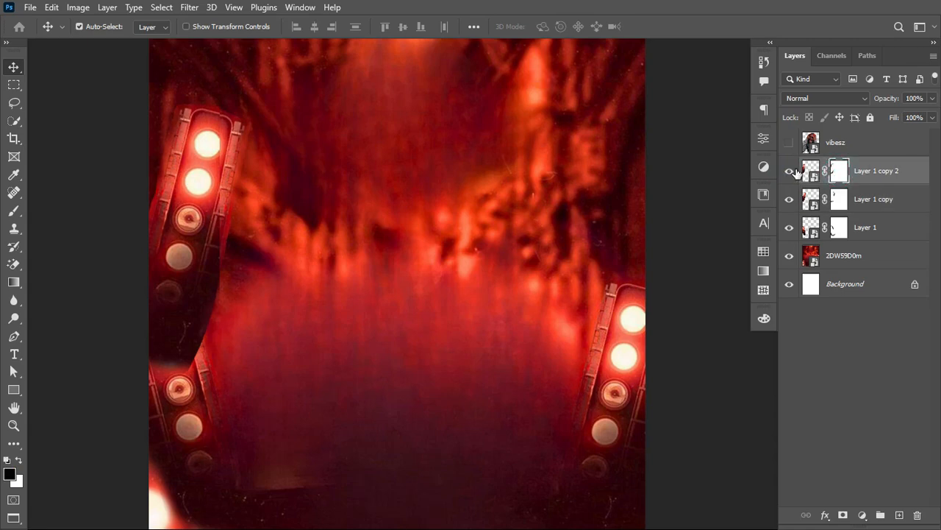
click(789, 171)
click(789, 170)
click(13, 211)
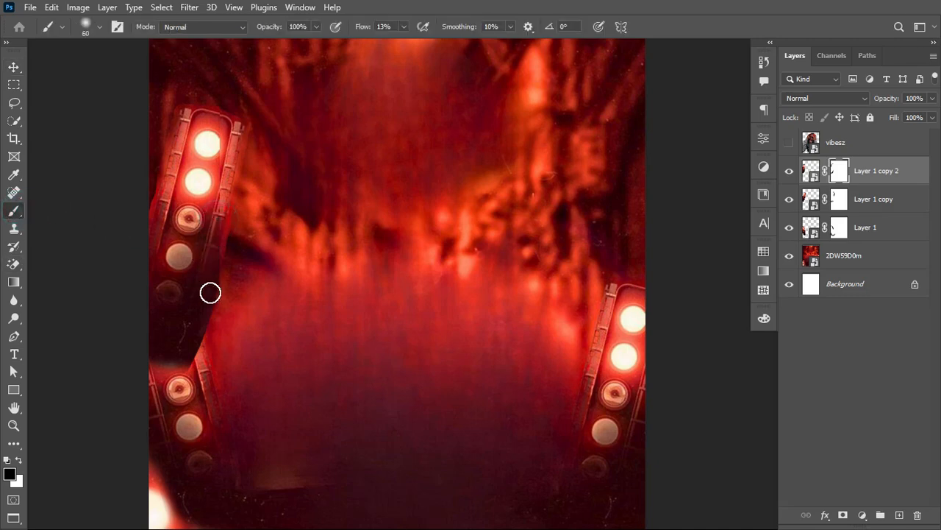
mouse_move(206, 315)
mouse_down()
mouse_move(206, 323)
mouse_move(227, 233)
mouse_move(191, 361)
mouse_move(223, 260)
mouse_move(205, 323)
mouse_up()
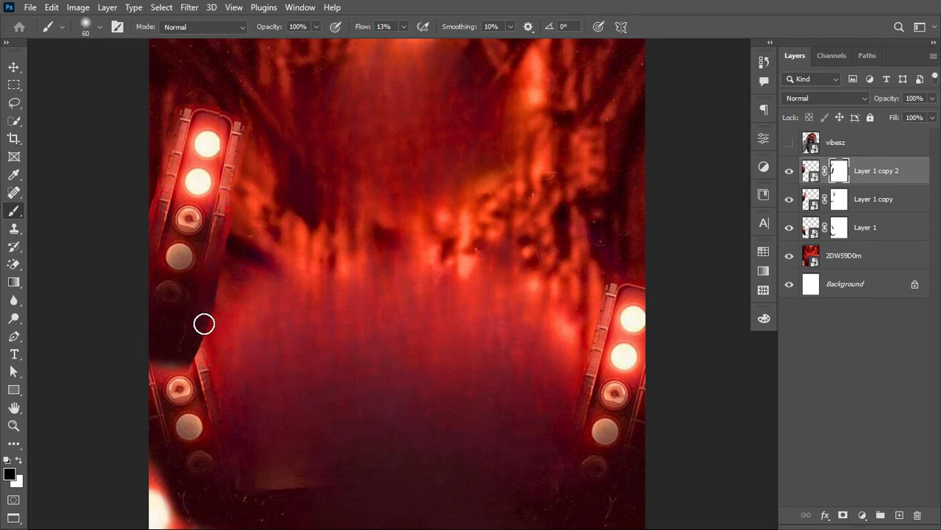
mouse_move(219, 107)
mouse_down()
mouse_move(242, 131)
mouse_move(217, 115)
mouse_move(223, 125)
mouse_move(254, 132)
mouse_up()
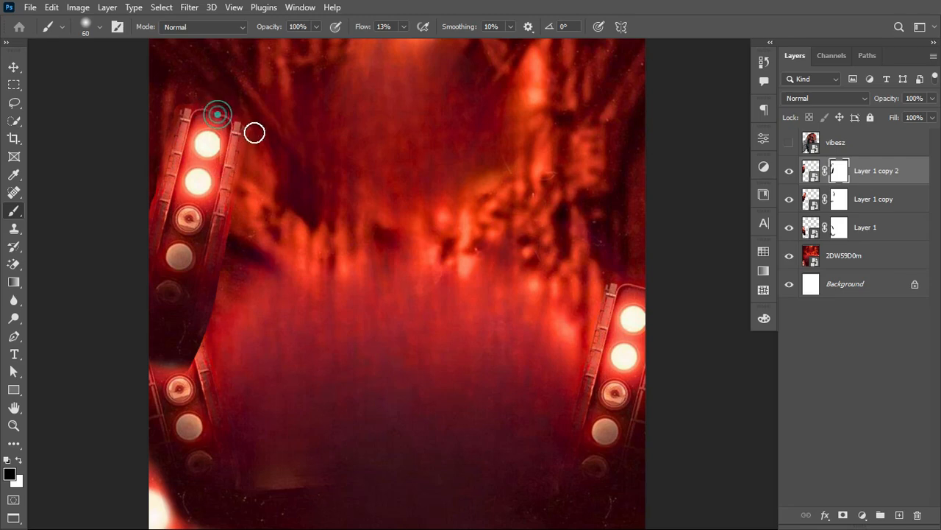
click(219, 111)
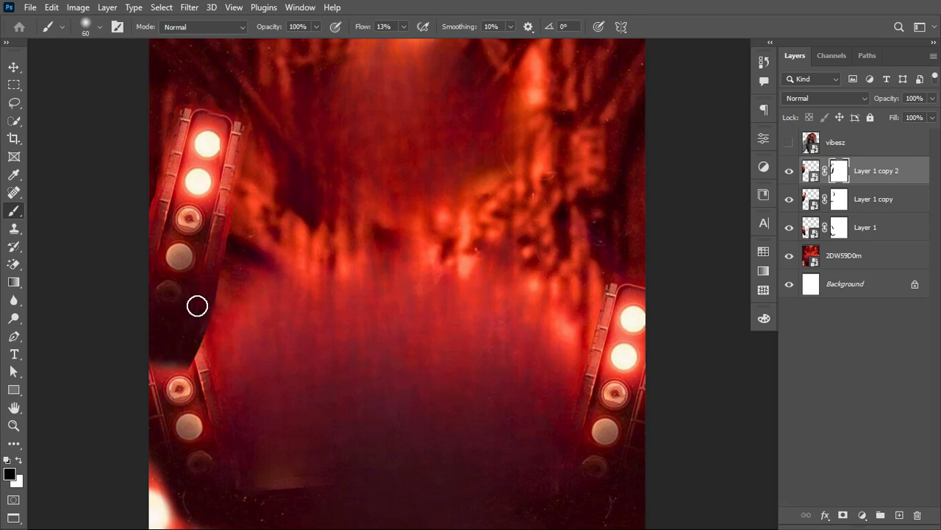
click(194, 244)
click(205, 266)
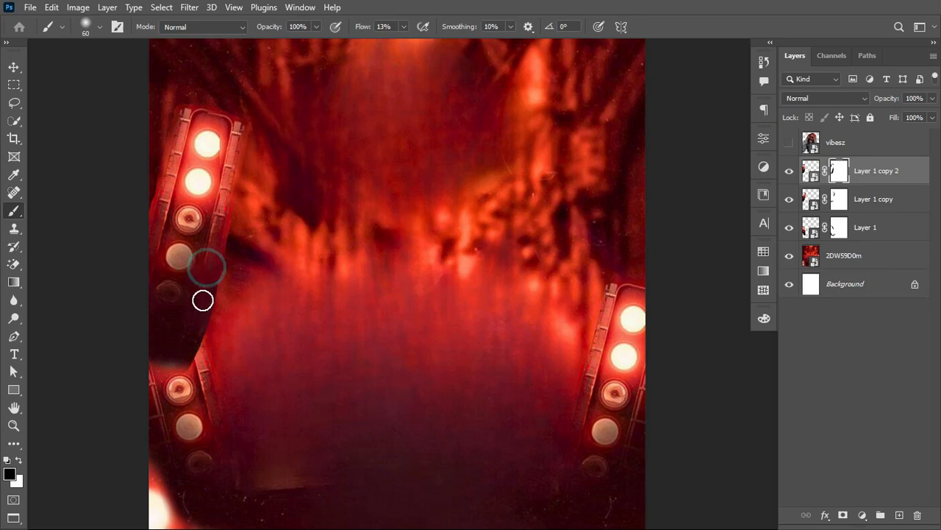
click(197, 344)
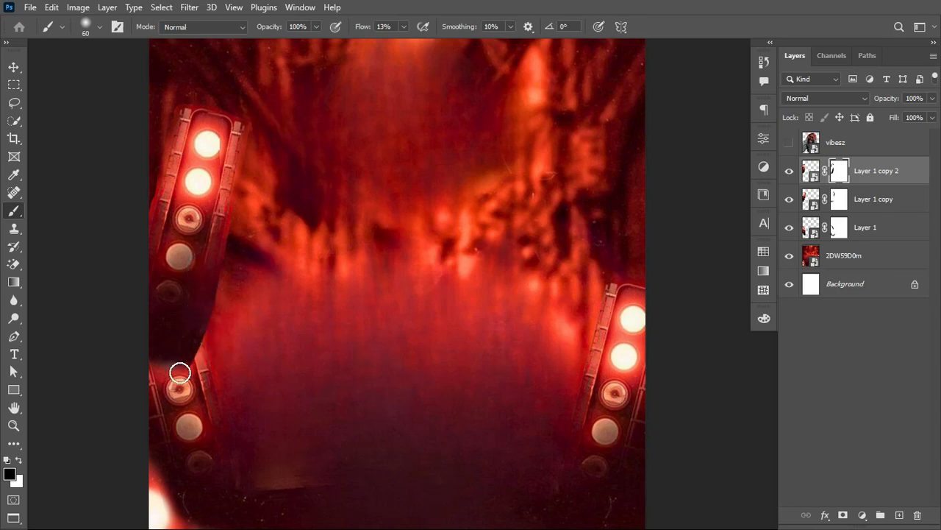
click(789, 198)
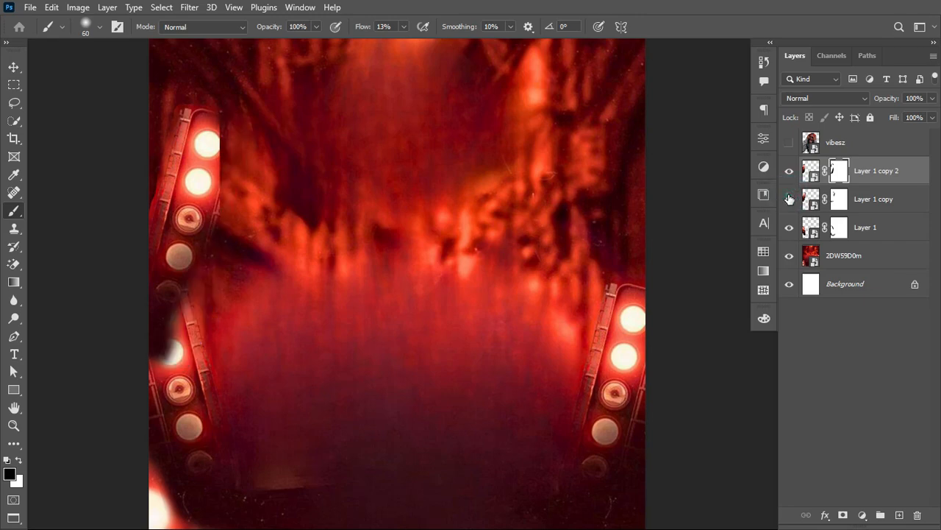
click(789, 197)
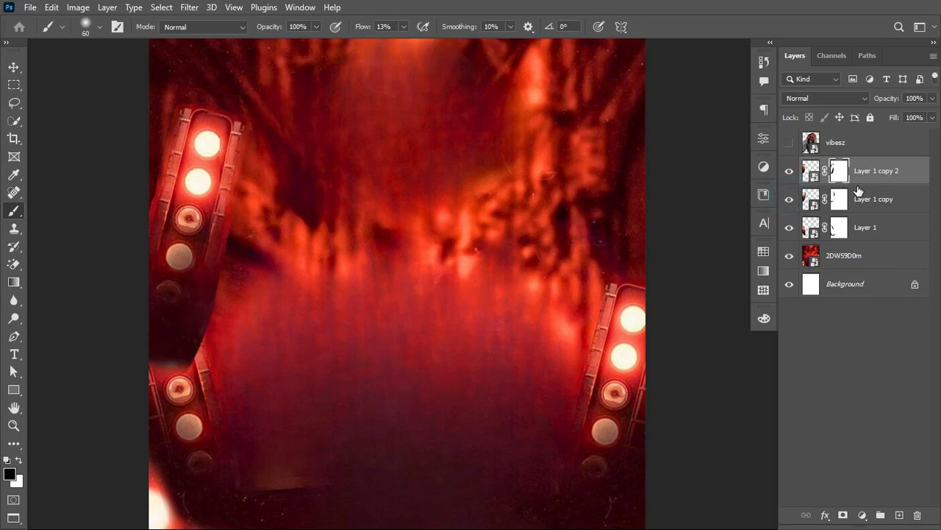
Step: Move Layer 1 copy 2 and Layer 1 copy together below Layer 1 in the layer stack
key(ctrl+minus)
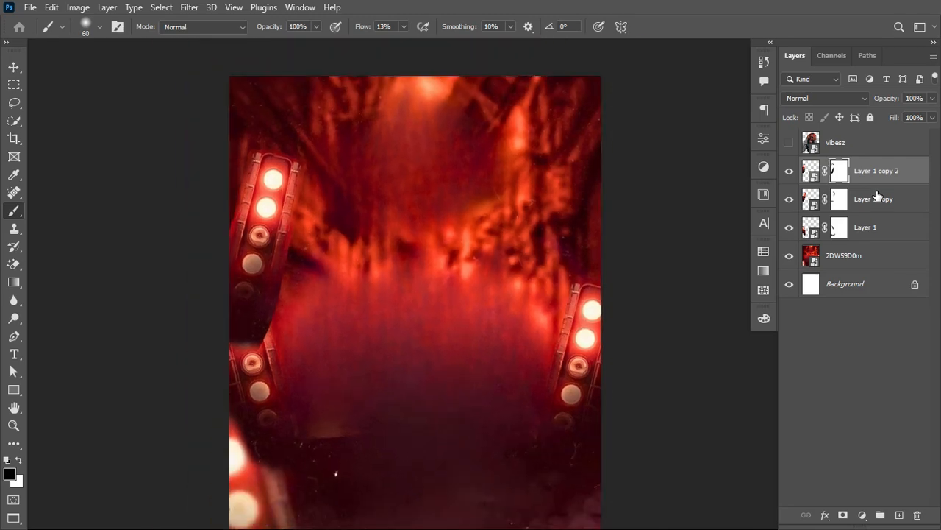
shift+click(868, 206)
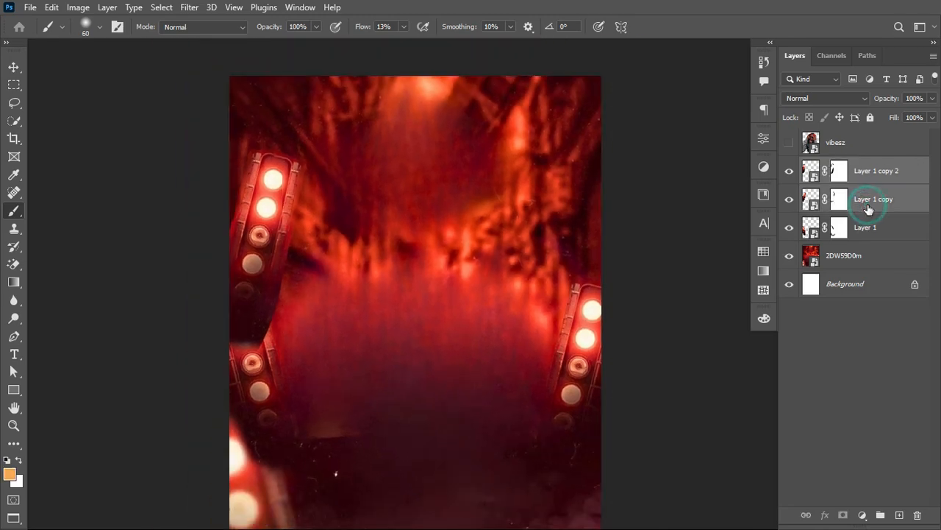
click(861, 165)
shift+click(869, 197)
drag(869, 197, 868, 249)
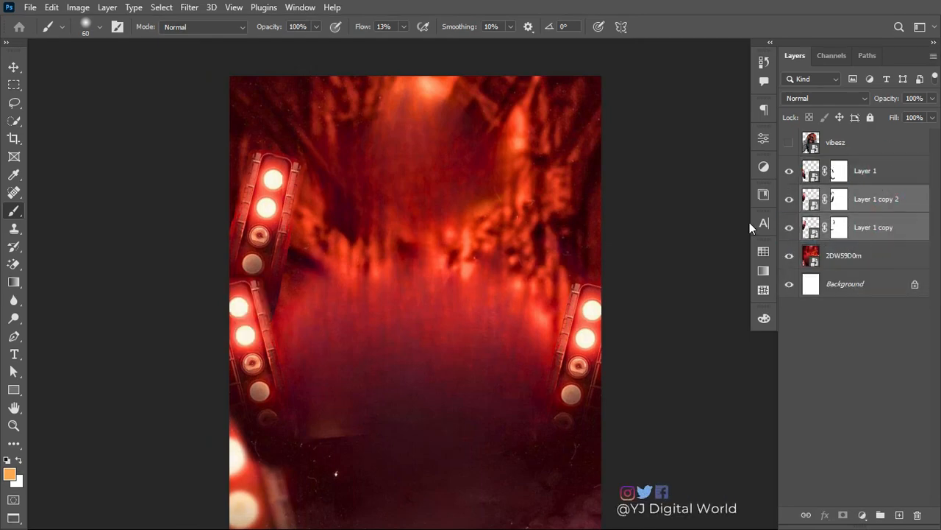
Step: Check Layer 1 copy 2's contribution to the fixture, then paint black on its mask along the canvas's left edge
scroll(303, 210, up, 2)
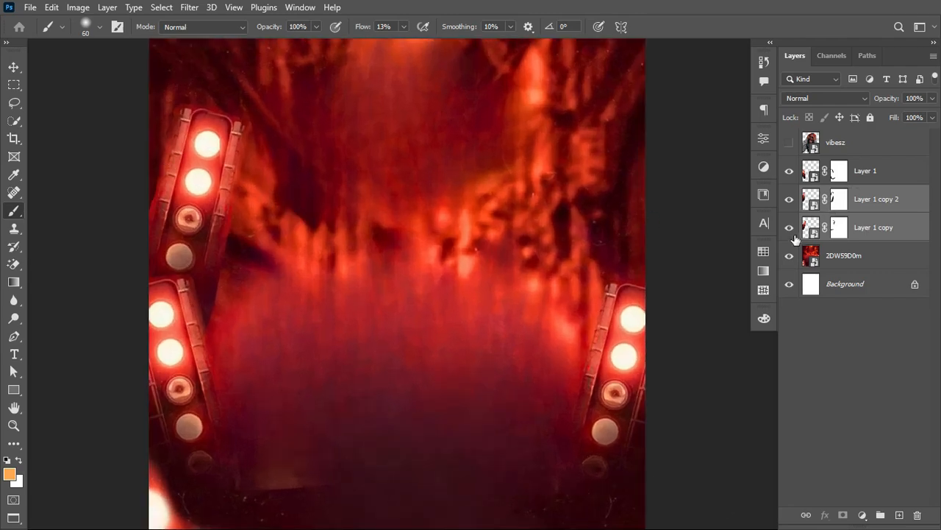
click(787, 210)
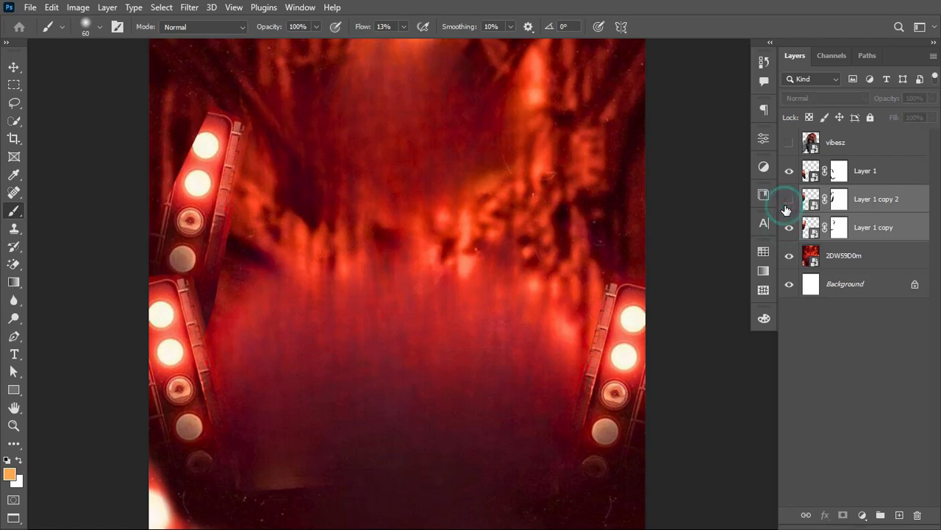
click(786, 209)
click(788, 207)
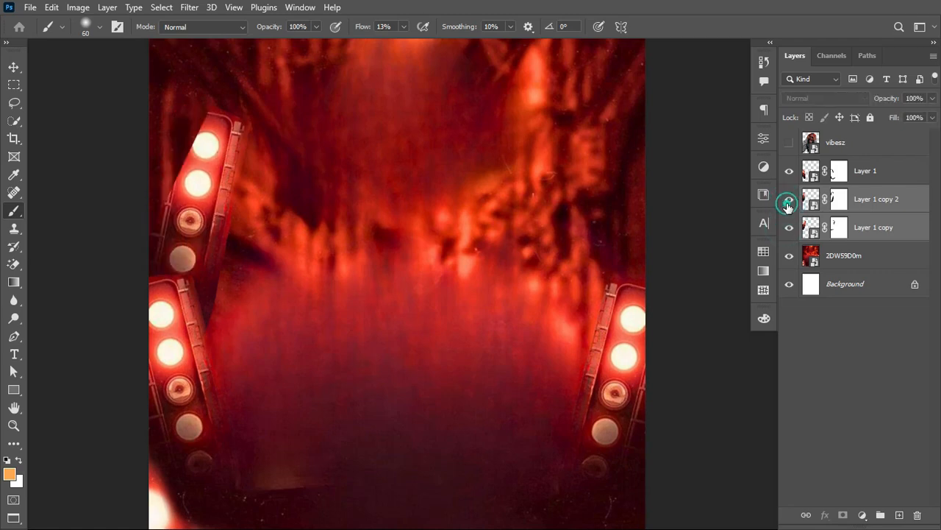
click(788, 208)
click(837, 203)
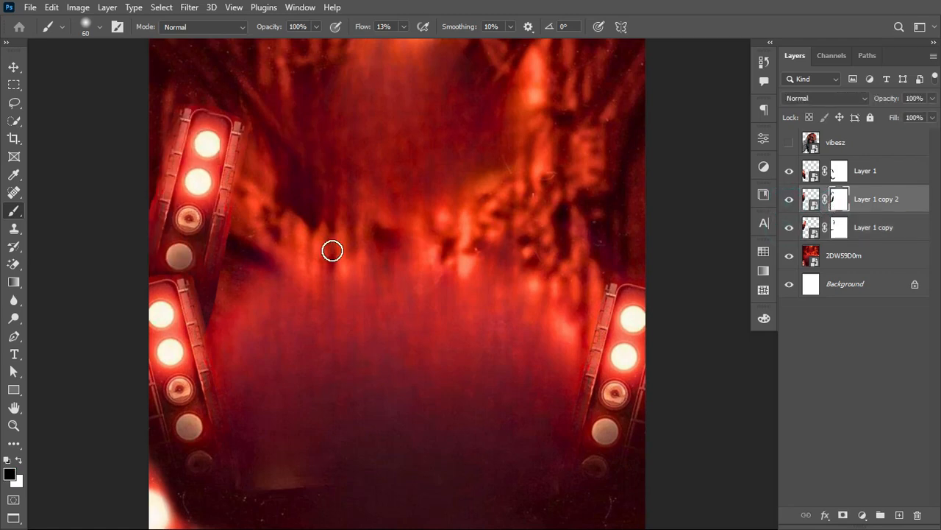
click(150, 178)
drag(145, 186, 130, 227)
Step: Set the brush to 100% flow and 45 px, then mask out the outer right edge of the upper fixture on Layer 1 copy
drag(361, 28, 477, 42)
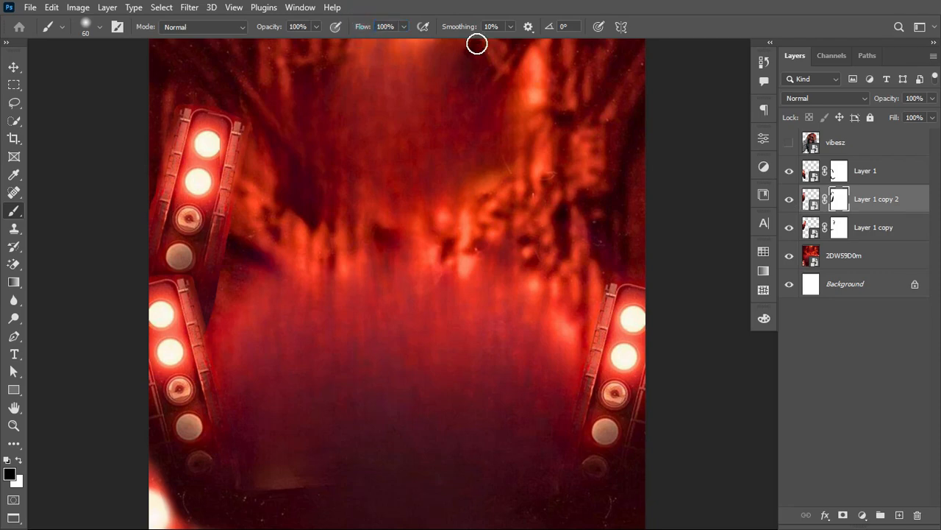
key(bracketleft)
key(bracketleft)
click(789, 203)
click(789, 205)
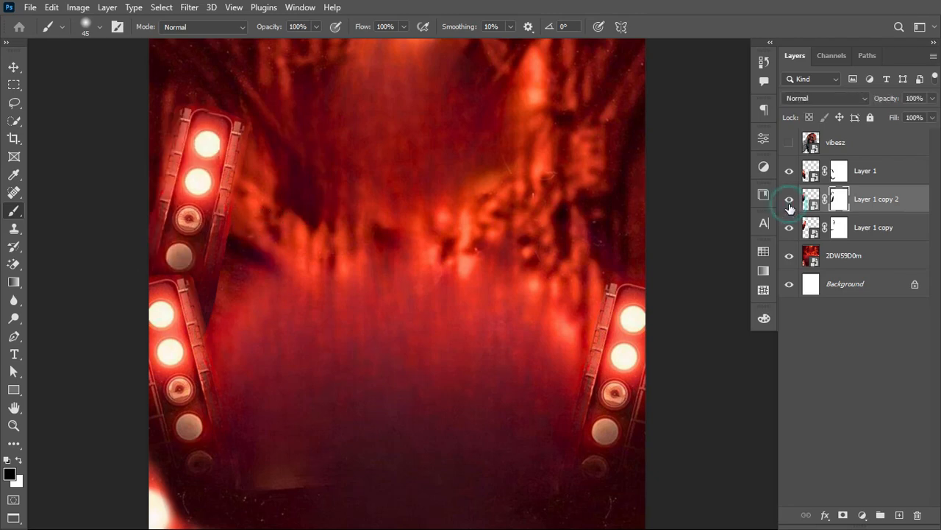
click(790, 228)
click(789, 227)
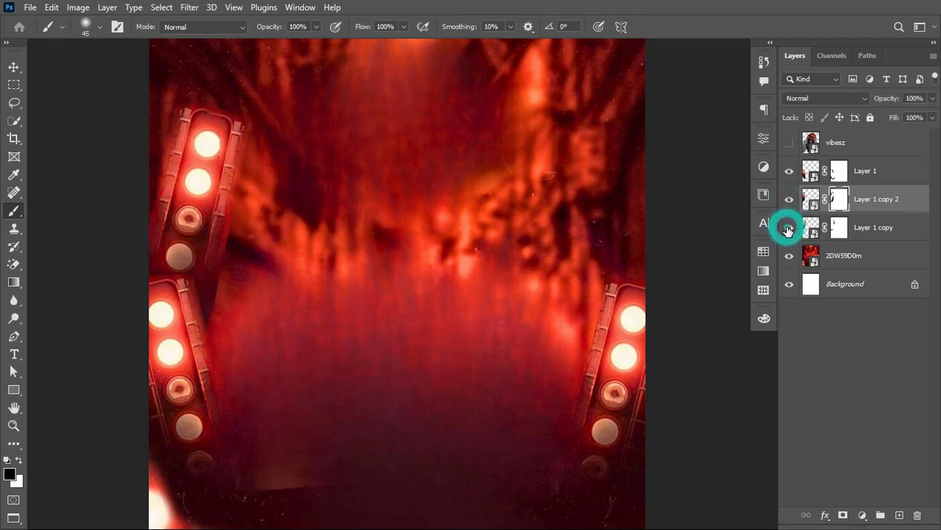
click(837, 227)
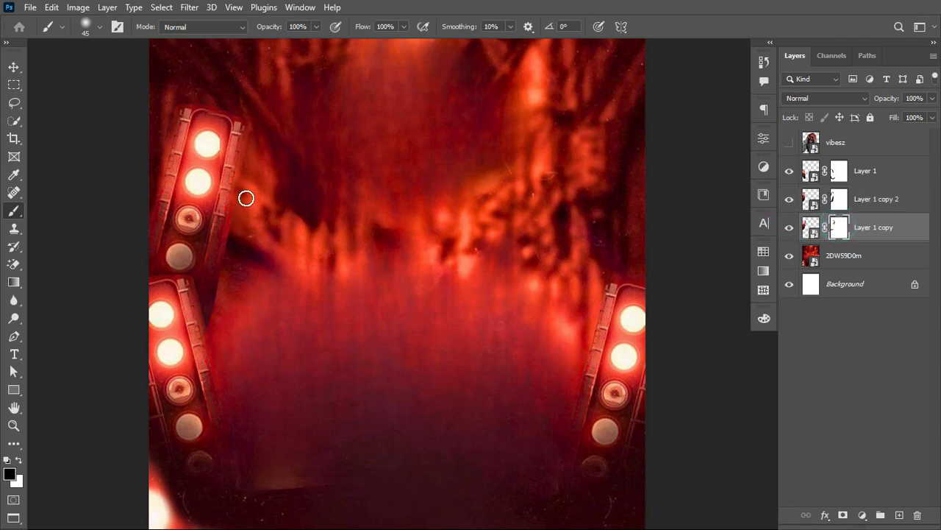
drag(246, 198, 208, 340)
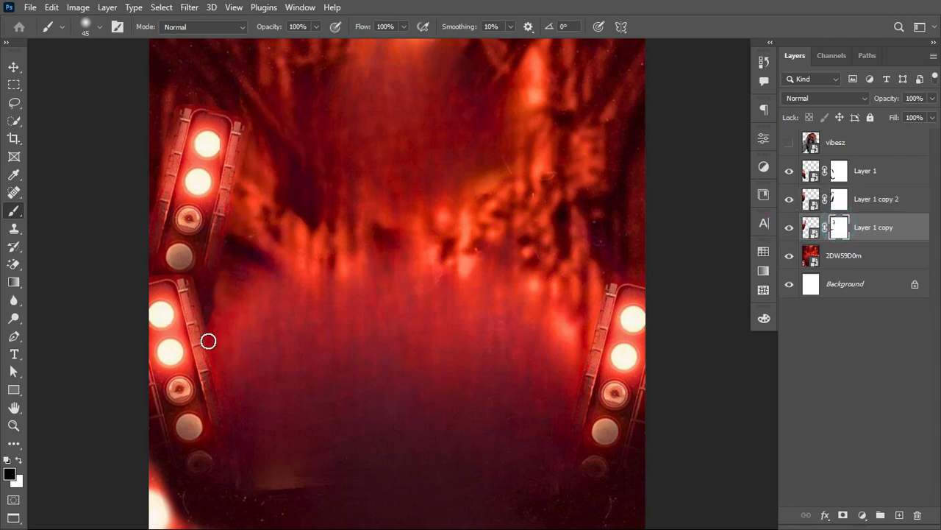
drag(223, 282, 215, 334)
mouse_move(256, 121)
mouse_down()
mouse_move(243, 210)
mouse_move(262, 116)
mouse_move(260, 153)
mouse_up()
Step: Combine Layer 1 copy 2 and Layer 1 copy into a single smart object
click(13, 67)
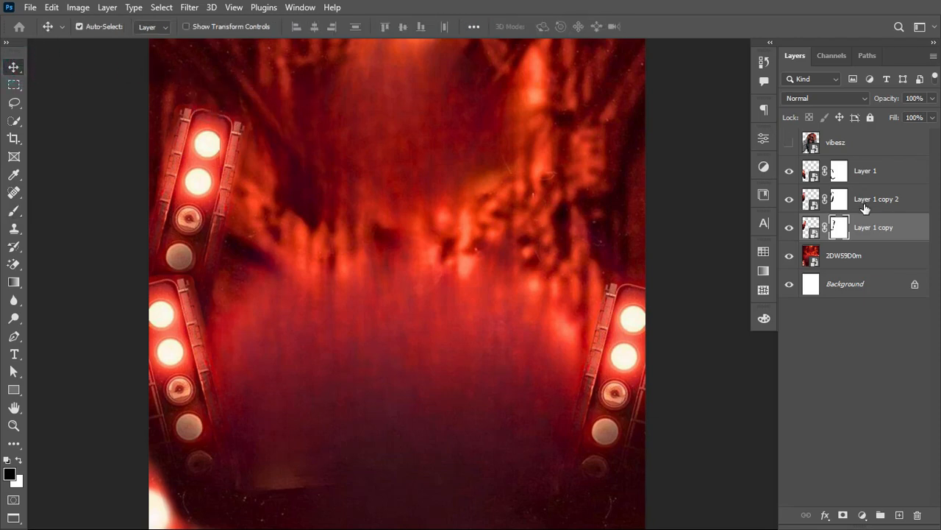
shift+click(885, 205)
right_click(896, 202)
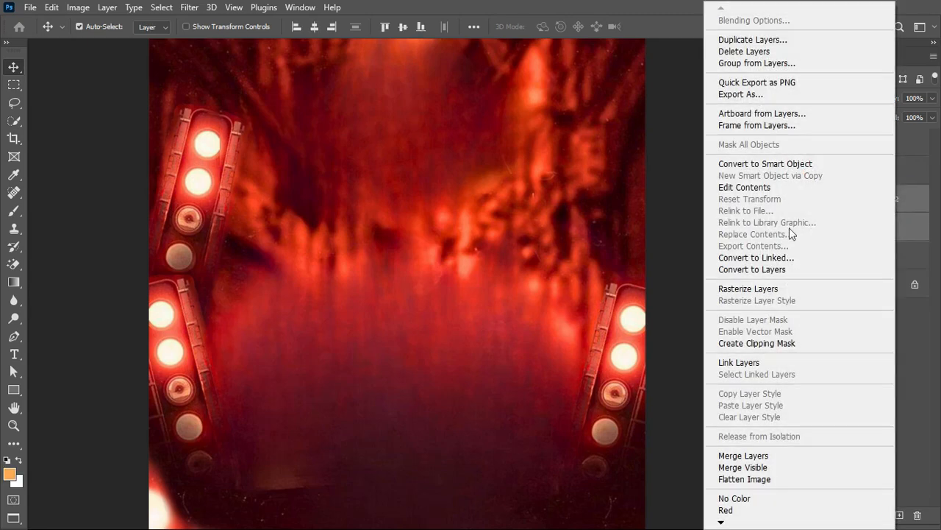
click(799, 164)
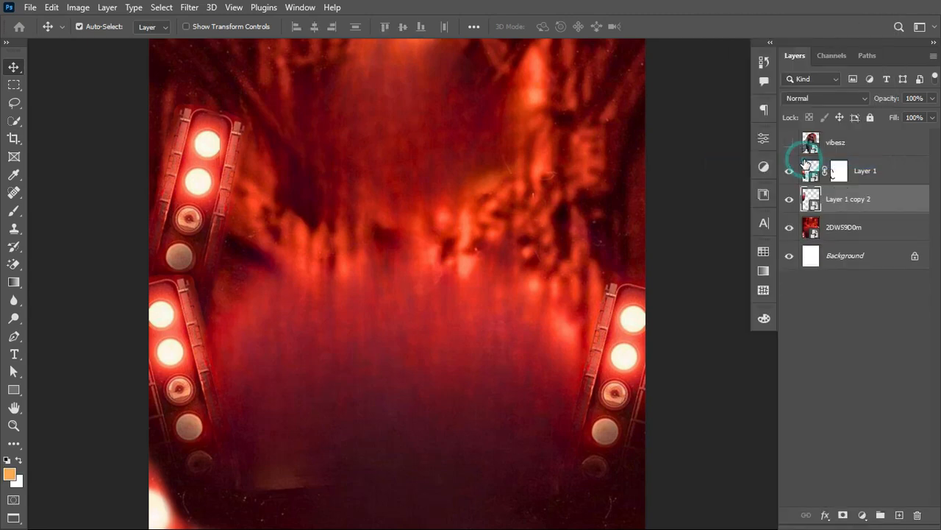
Step: Duplicate the combined light fixture, flip the copy horizontally and place it along the canvas's right edge at X about 1000 px
key(ctrl+j)
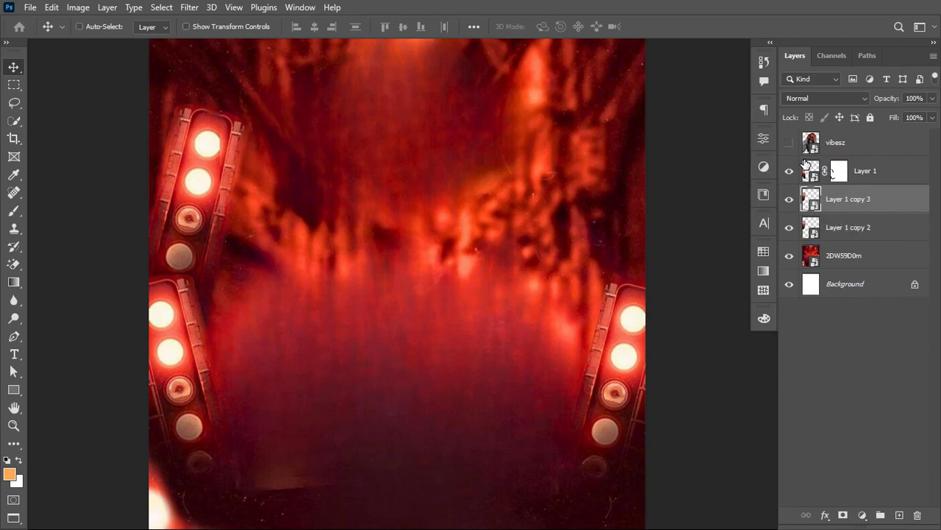
key(ctrl+t)
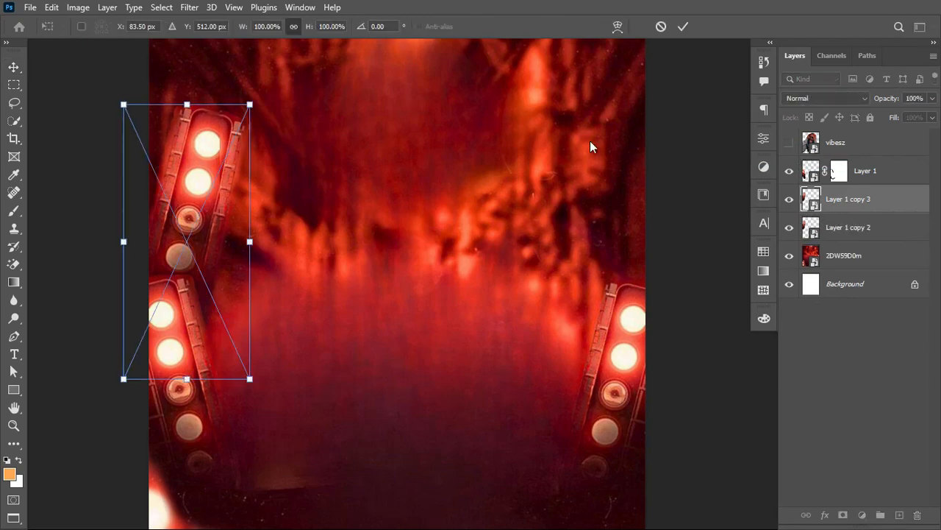
right_click(211, 184)
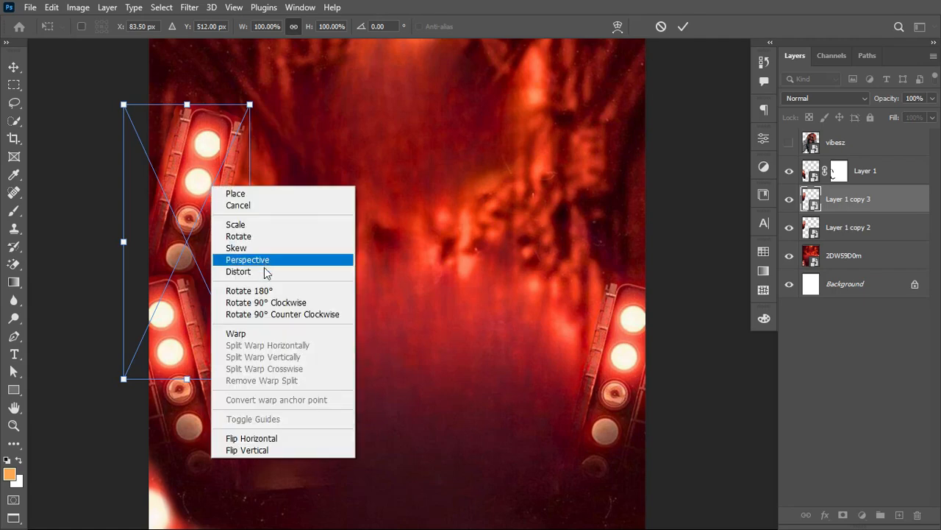
click(271, 438)
drag(213, 215, 625, 211)
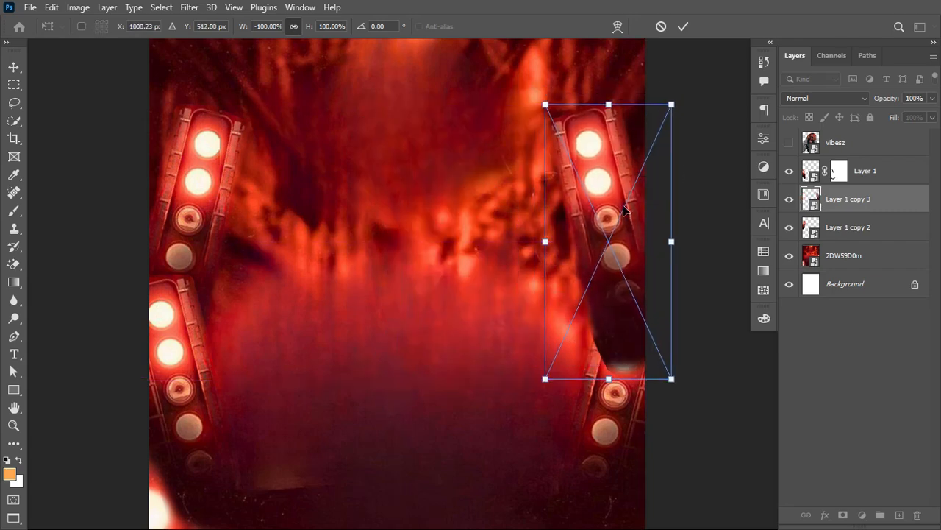
click(684, 27)
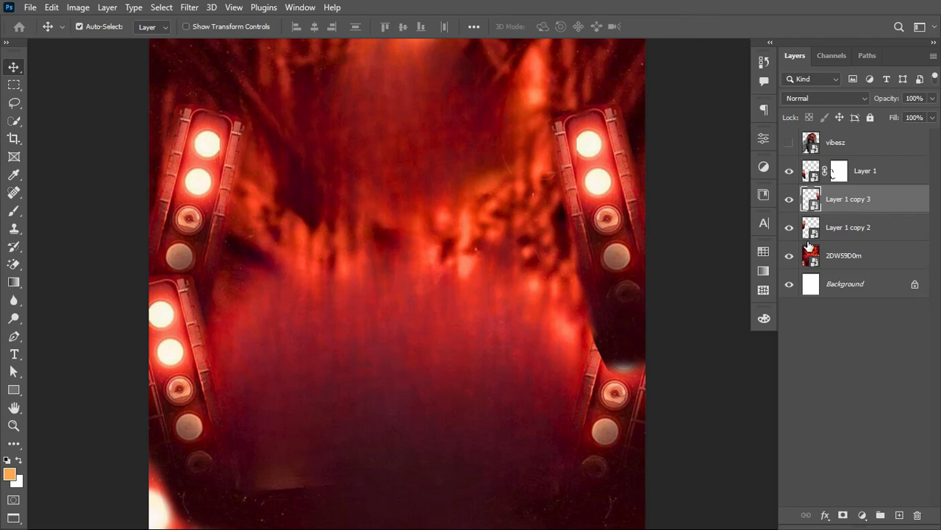
Step: Add a layer mask to Layer 1 copy 3 and enlarge the brush to 70 px
click(843, 514)
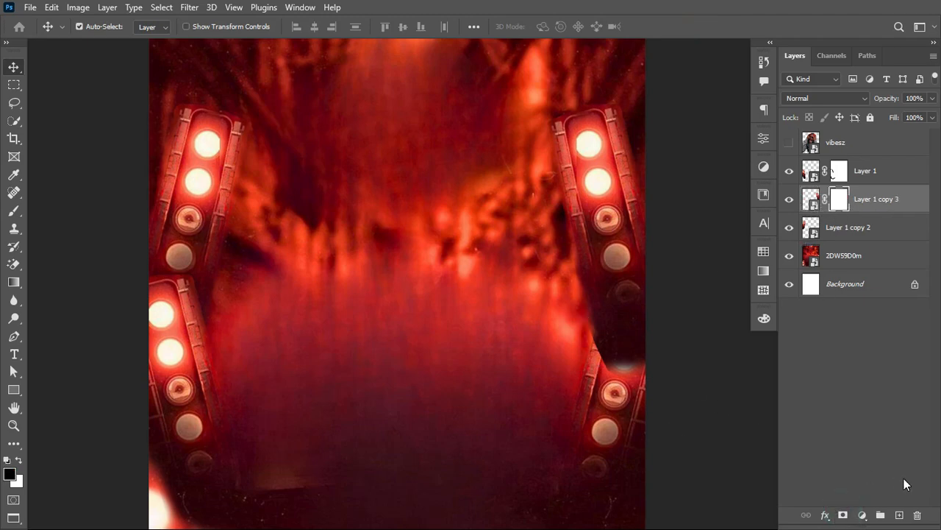
click(14, 212)
key(bracketright)
key(bracketright)
key(bracketright)
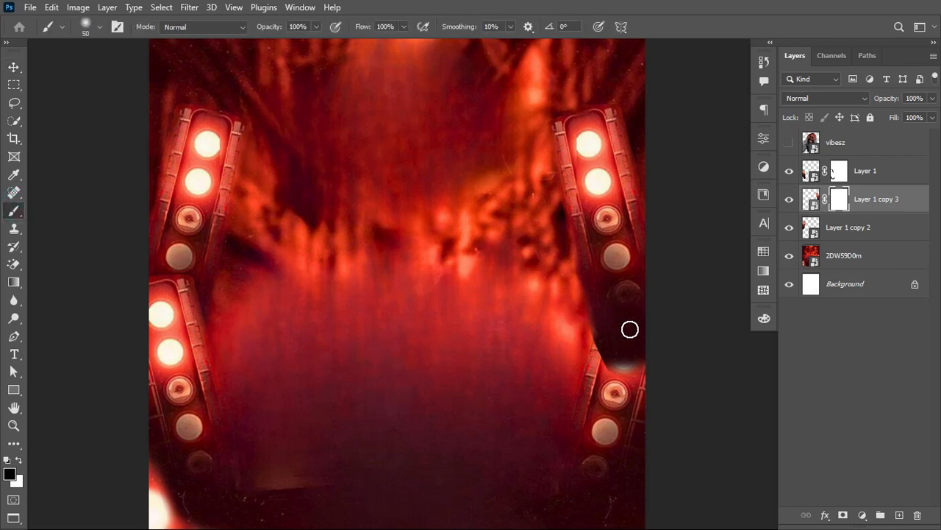
mouse_move(630, 330)
mouse_down()
mouse_move(582, 311)
mouse_move(615, 379)
mouse_move(572, 322)
mouse_move(713, 365)
mouse_move(616, 356)
mouse_up()
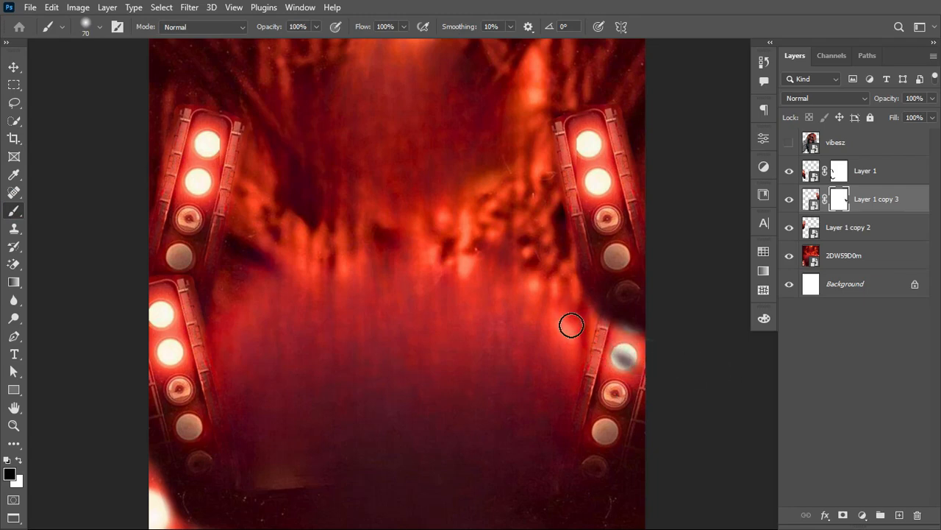
key(ctrl+z)
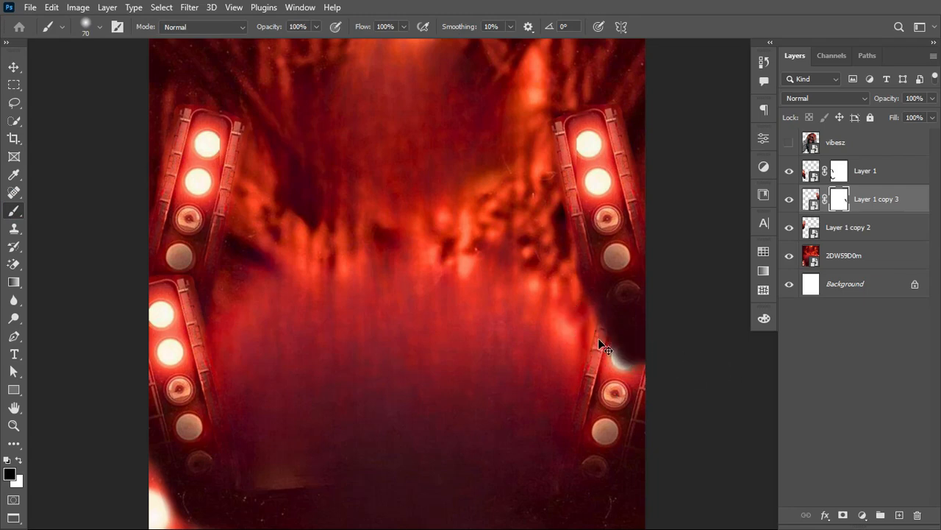
key(ctrl+z)
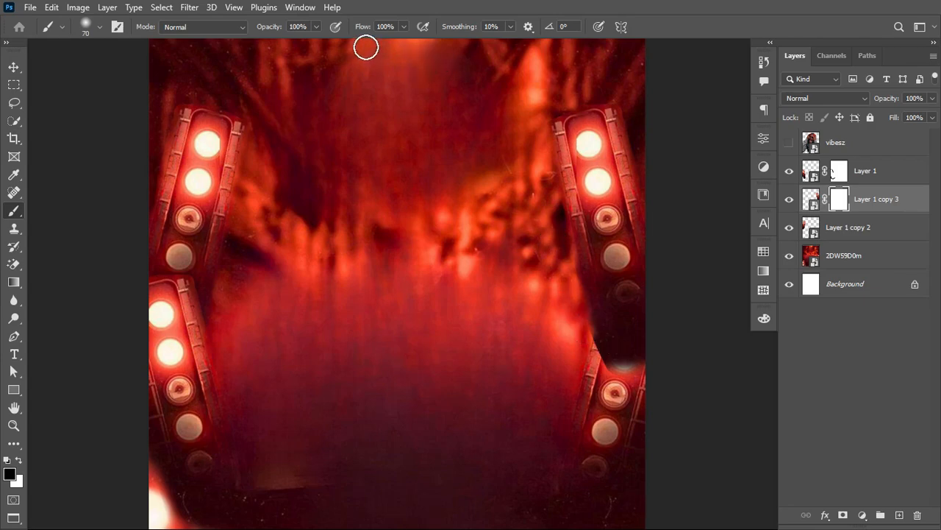
Step: Set the brush flow to 12% and paint black on Layer 1 copy 3's mask to blend its dark lower end into the fixture below
drag(362, 30, 309, 36)
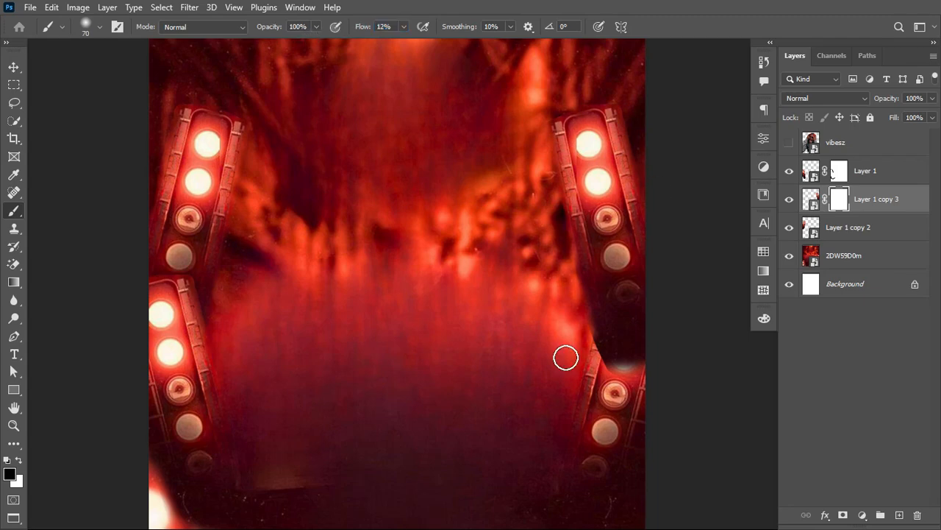
mouse_move(603, 348)
mouse_down()
mouse_move(567, 356)
mouse_move(664, 362)
mouse_move(662, 333)
mouse_move(589, 352)
mouse_move(717, 345)
mouse_move(570, 331)
mouse_move(565, 288)
mouse_up()
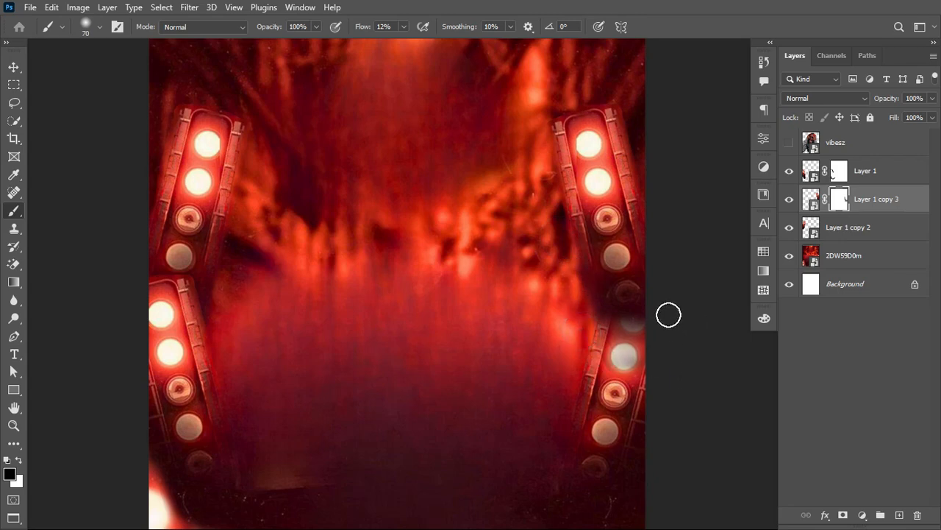
drag(668, 314, 603, 353)
drag(685, 299, 566, 369)
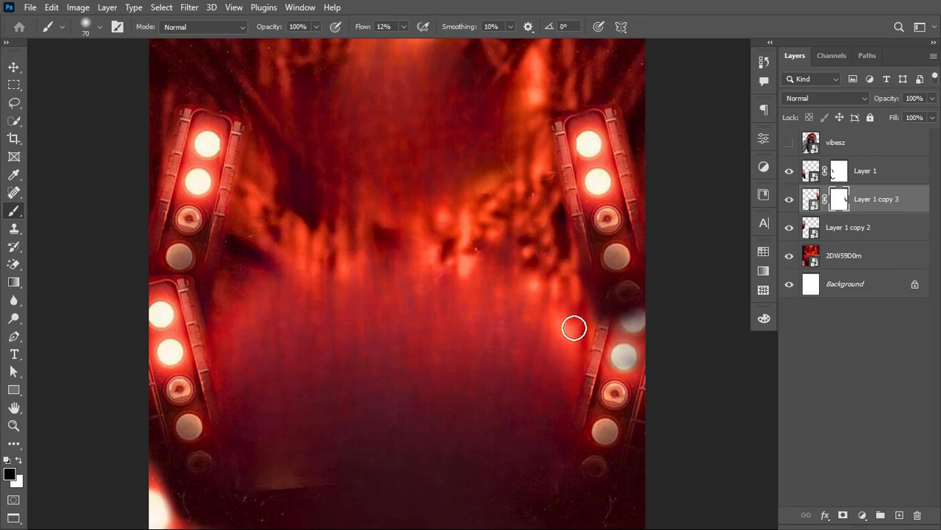
mouse_move(568, 254)
mouse_down()
mouse_move(604, 317)
mouse_move(586, 304)
mouse_move(679, 342)
mouse_up()
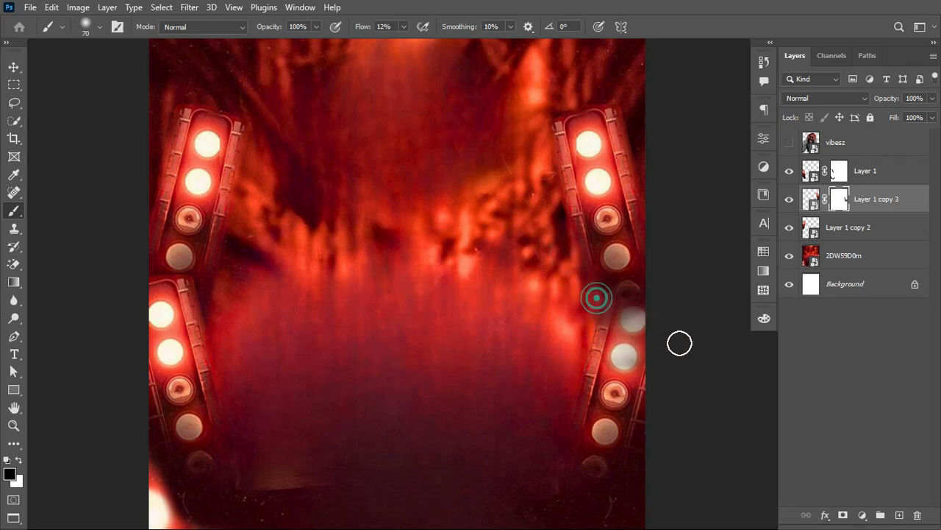
drag(652, 290, 574, 377)
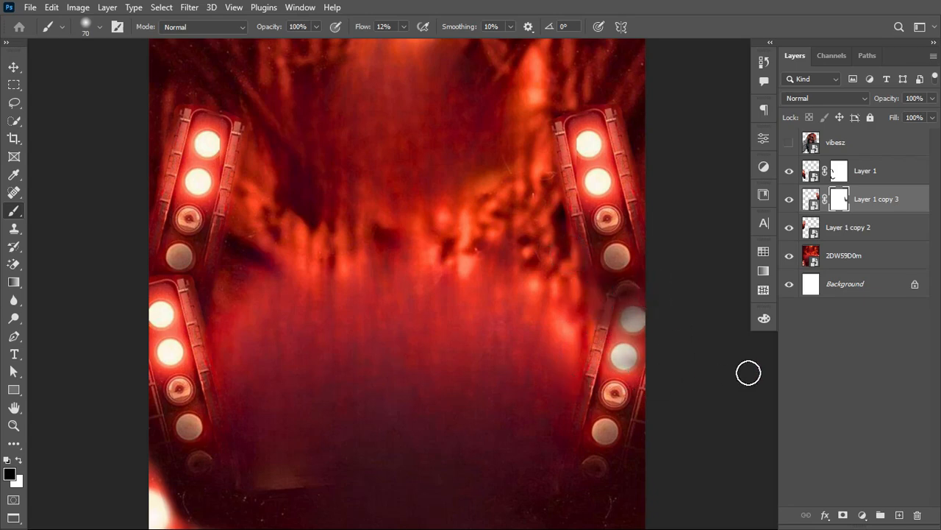
Step: Create a layer named noise above Layer 1 in Soft Light mode, filled with the 50% gray neutral color
scroll(642, 193, down, 1)
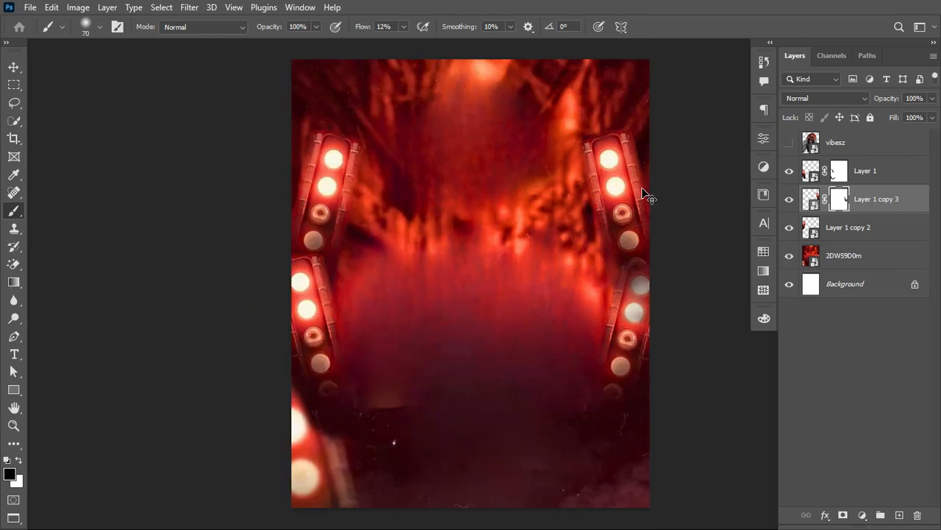
key(ctrl+minus)
key(ctrl+plus)
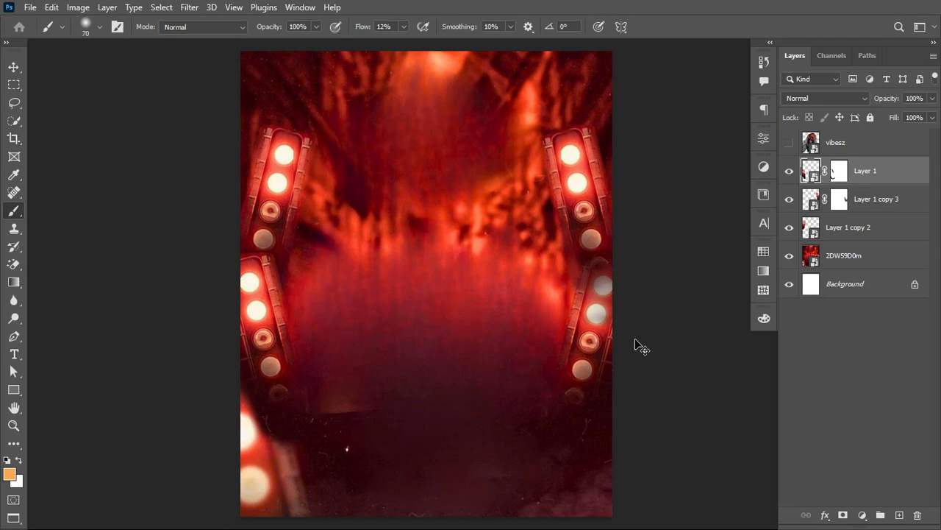
key(ctrl+shift+n)
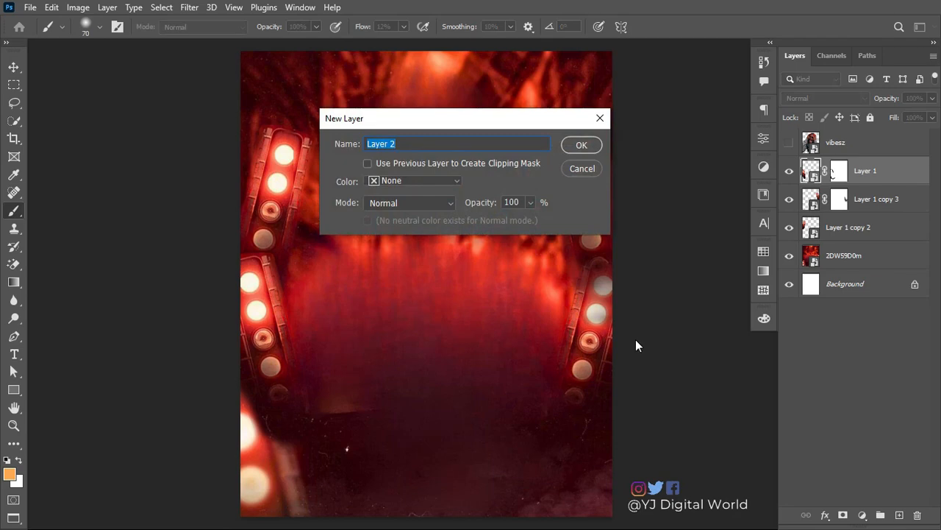
text(noise)
click(428, 204)
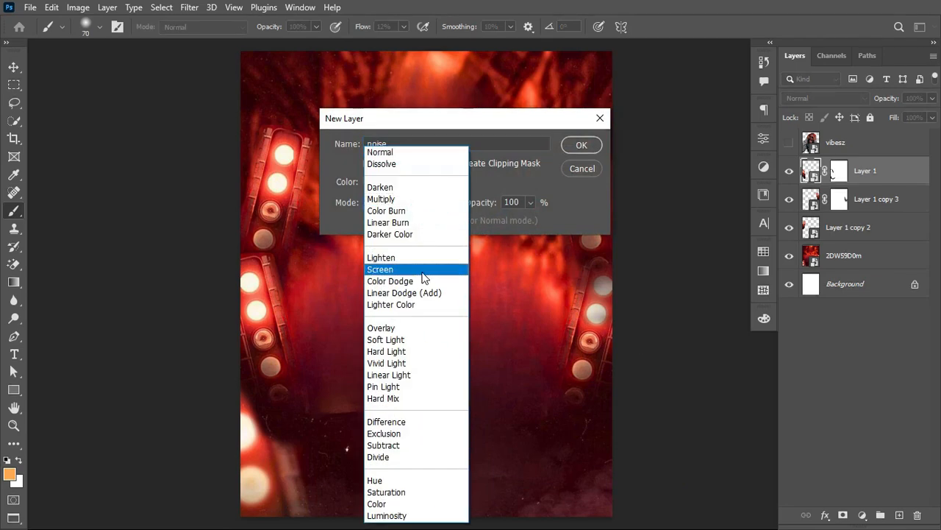
click(414, 339)
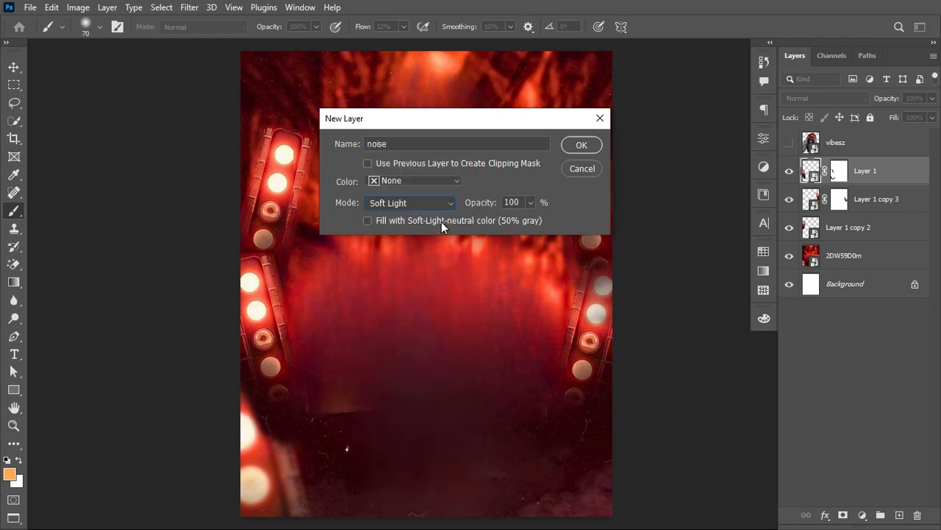
click(407, 220)
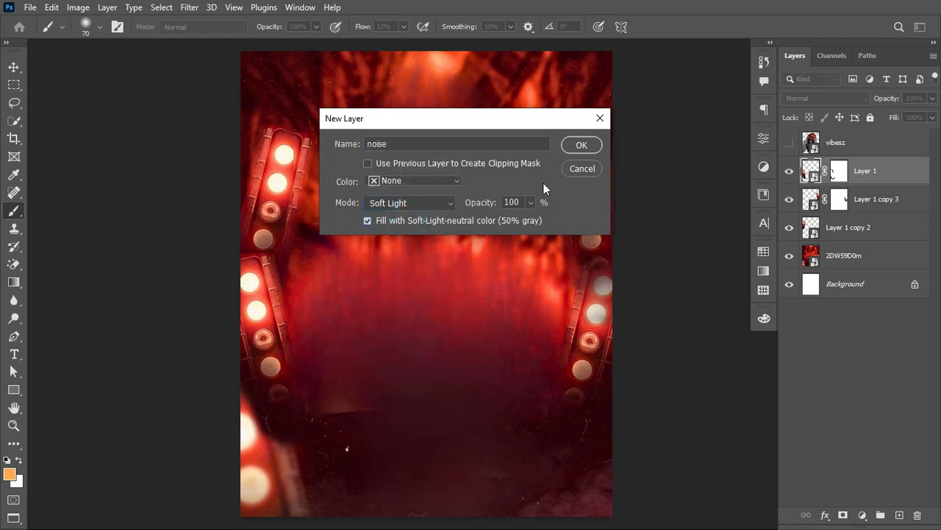
click(593, 147)
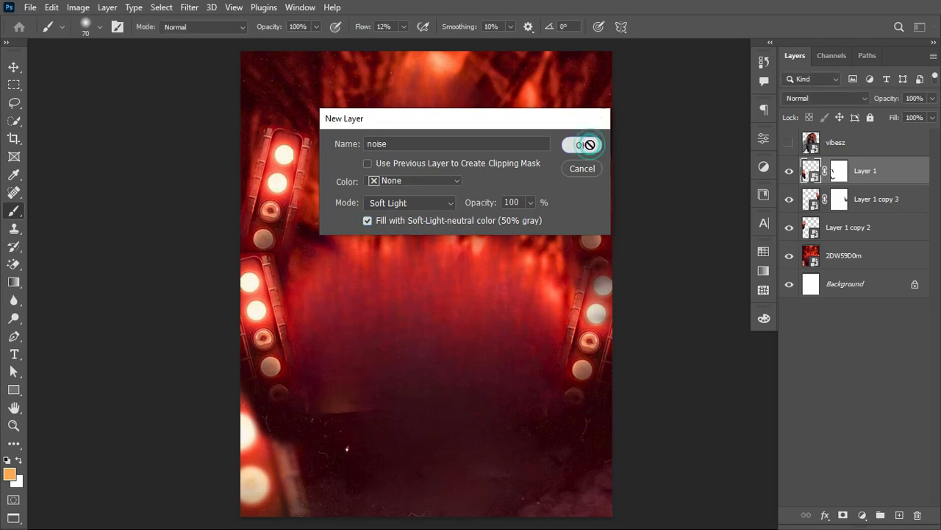
Step: Convert the noise layer to a smart object, apply Add Noise at 19.66% with Uniform distribution, and check its effect
right_click(890, 175)
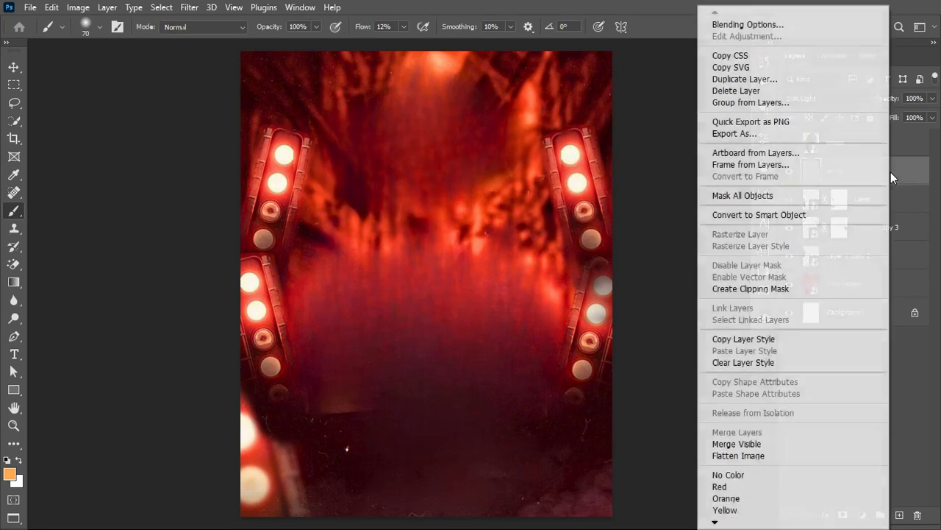
click(812, 219)
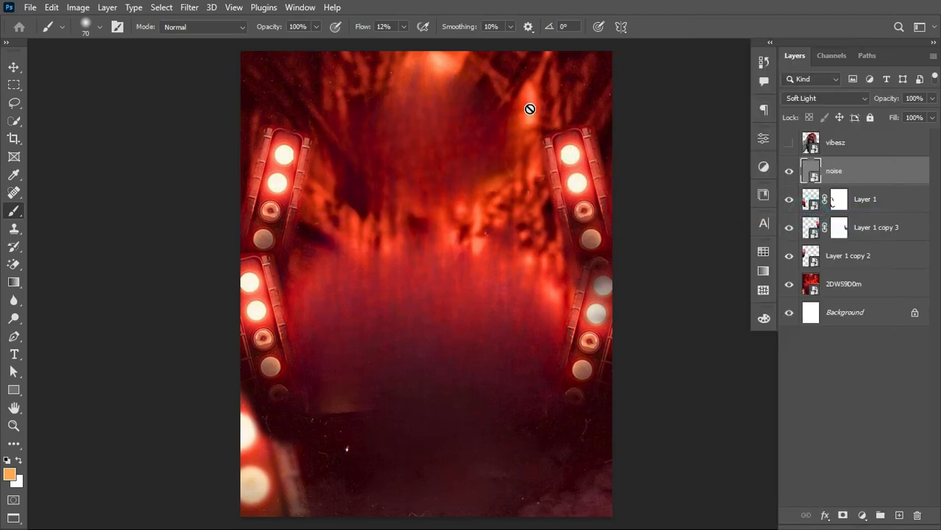
click(189, 7)
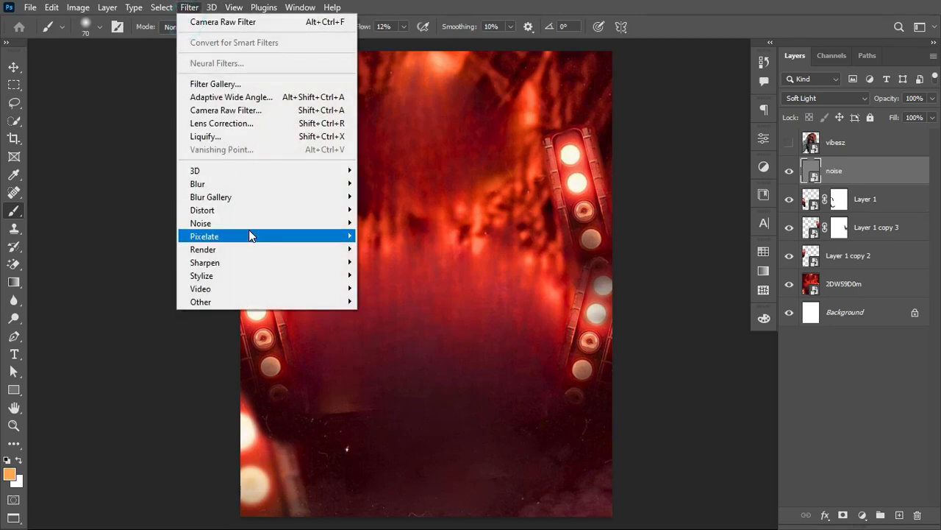
mouse_move(330, 223)
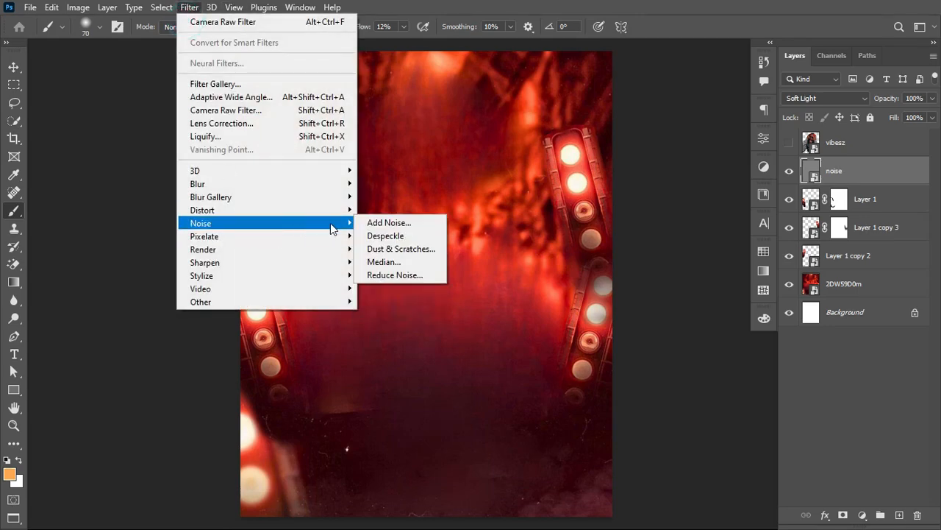
click(370, 223)
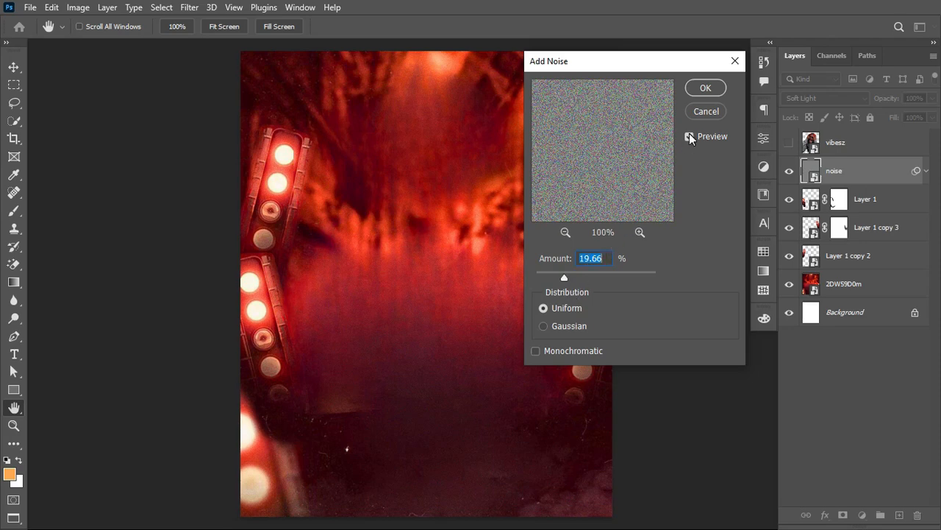
click(706, 88)
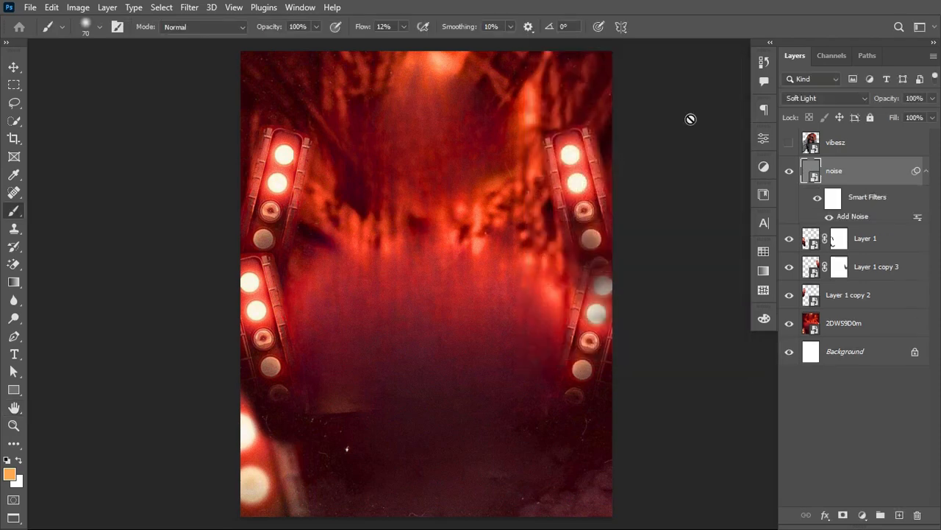
click(929, 173)
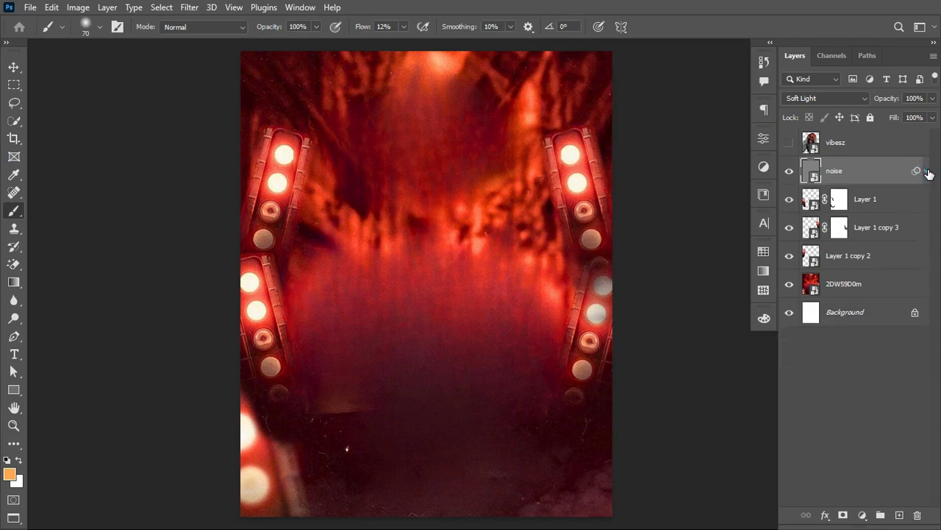
click(789, 172)
Step: Add a Hue/Saturation adjustment layer above the noise layer and set its saturation to +100
click(862, 515)
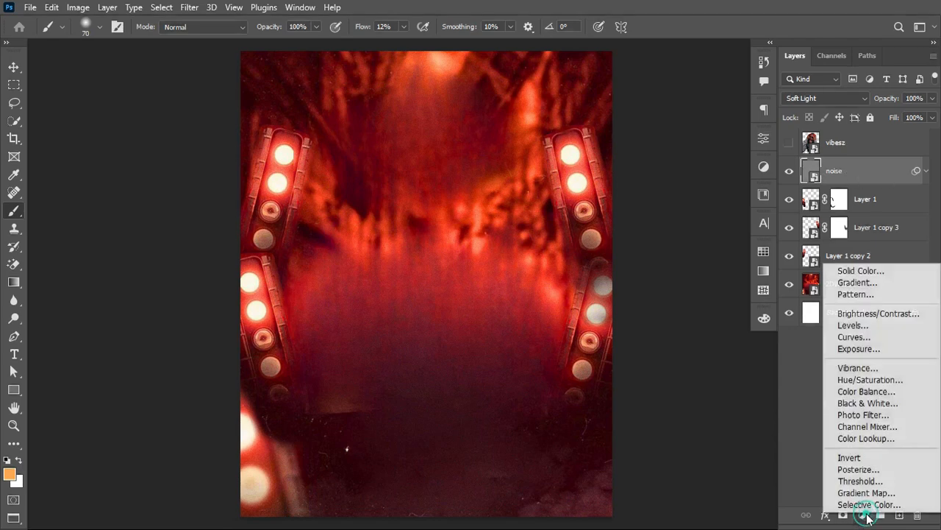
click(874, 381)
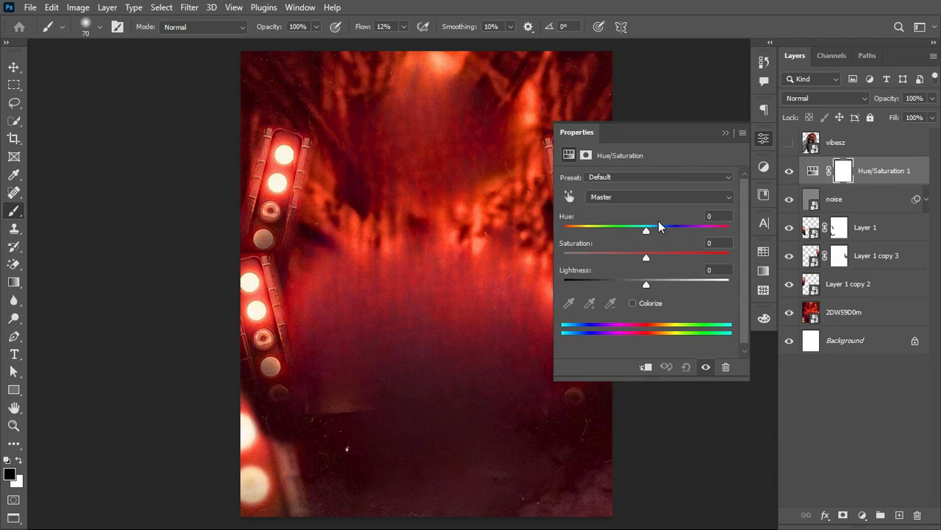
drag(646, 231, 744, 265)
key(ctrl+z)
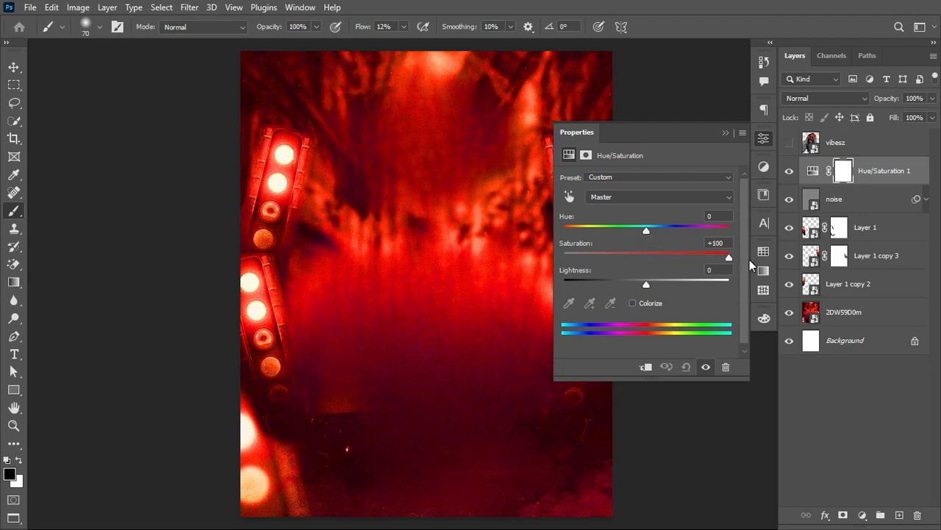
click(725, 133)
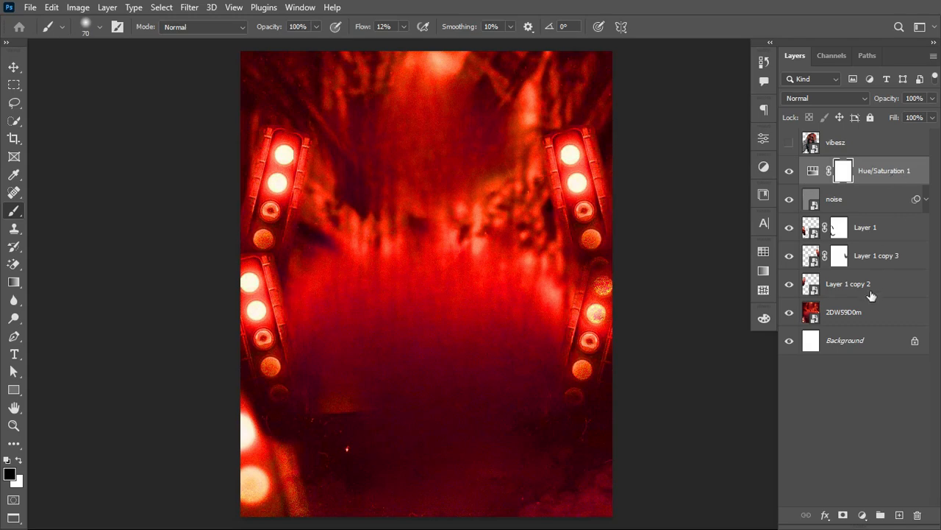
Step: Group all layers from Hue/Saturation 1 down to the 2DWS9D0m backdrop and name the group BG
click(904, 165)
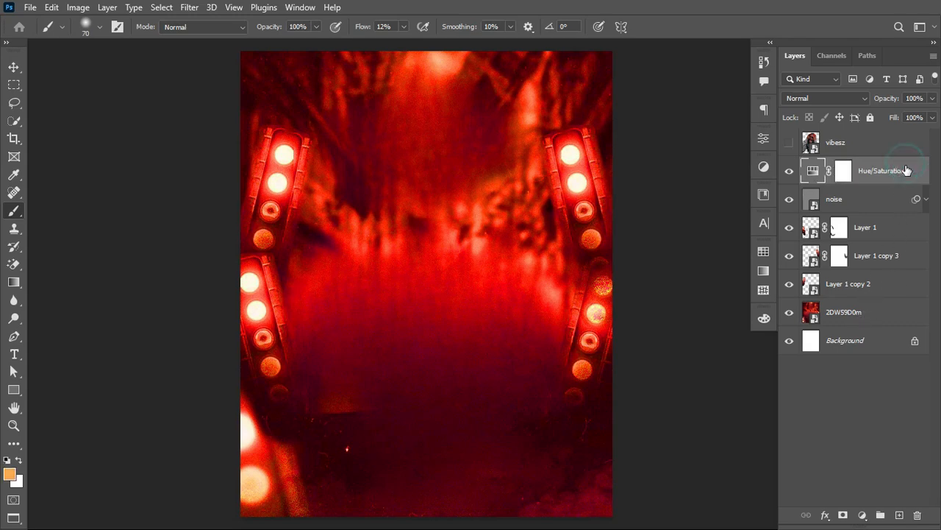
shift+click(854, 313)
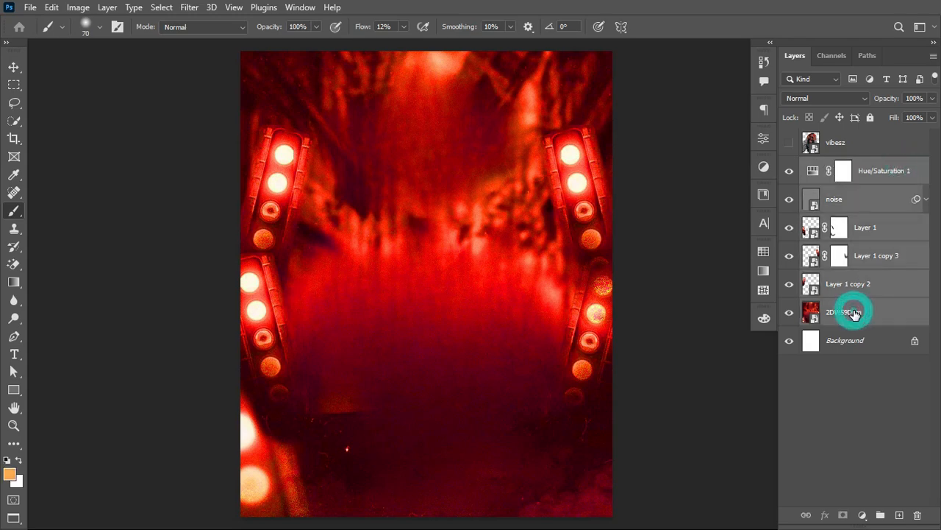
key(ctrl+g)
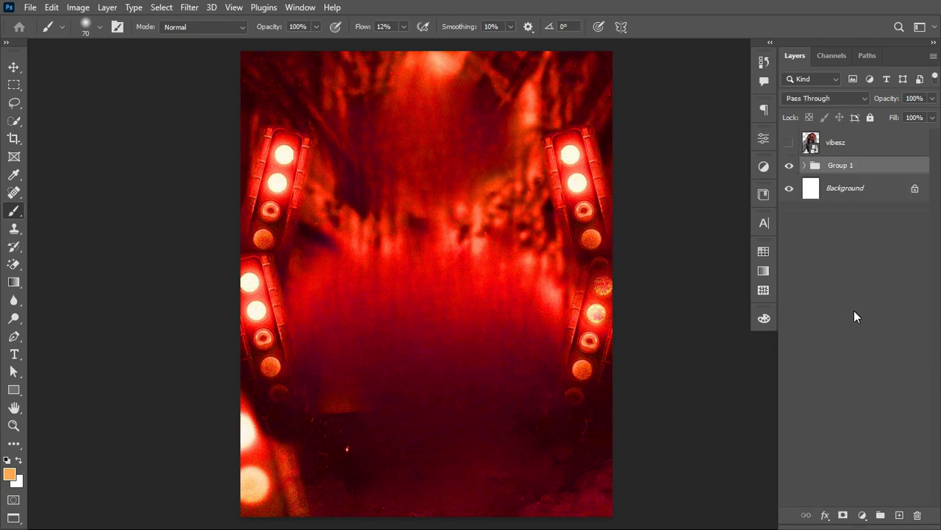
double_click(842, 163)
text(boG)
key(Return)
Step: Show the vibesz layer and convert it to a smart object
click(789, 143)
click(874, 149)
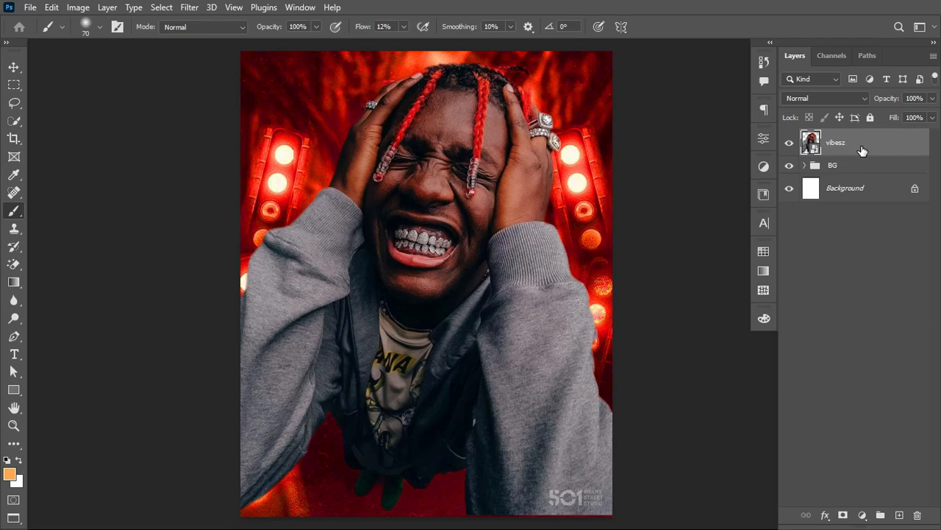
right_click(862, 149)
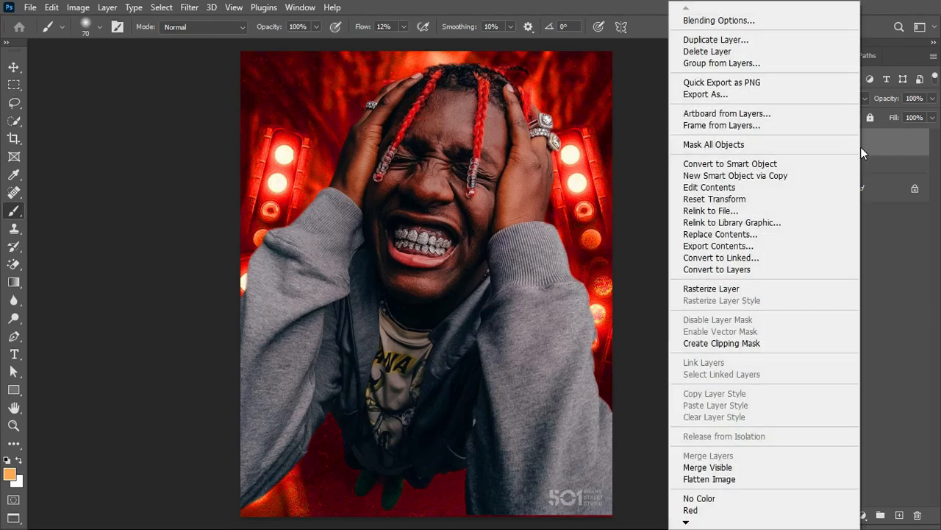
click(782, 164)
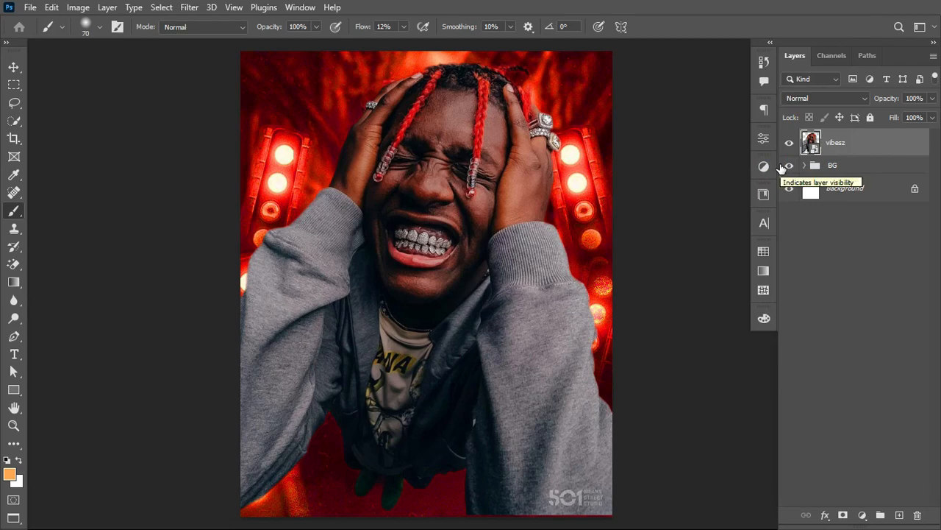
Step: Scale the vibesz portrait to about 110.74% and move it down to about X 578 px, Y 1075.5 px
key(ctrl+t)
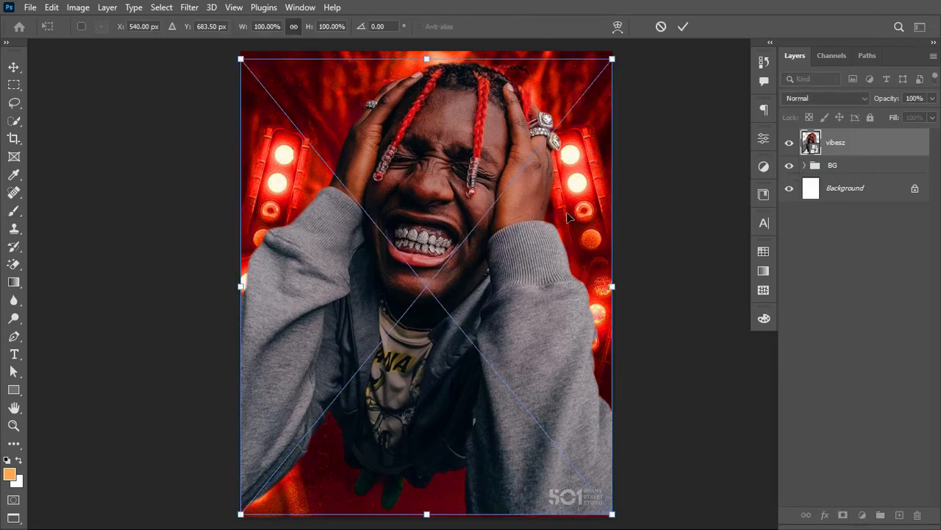
drag(426, 237, 425, 379)
drag(614, 423, 589, 420)
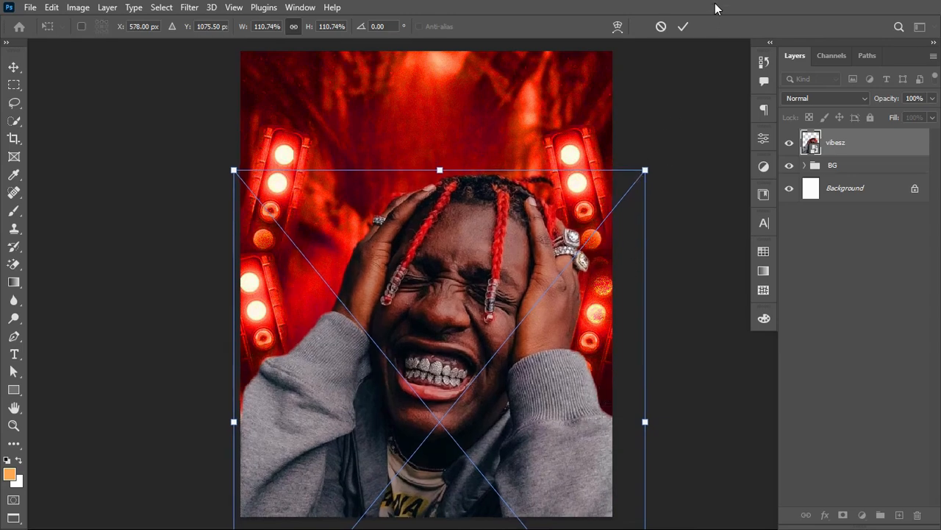
click(682, 25)
key(b)
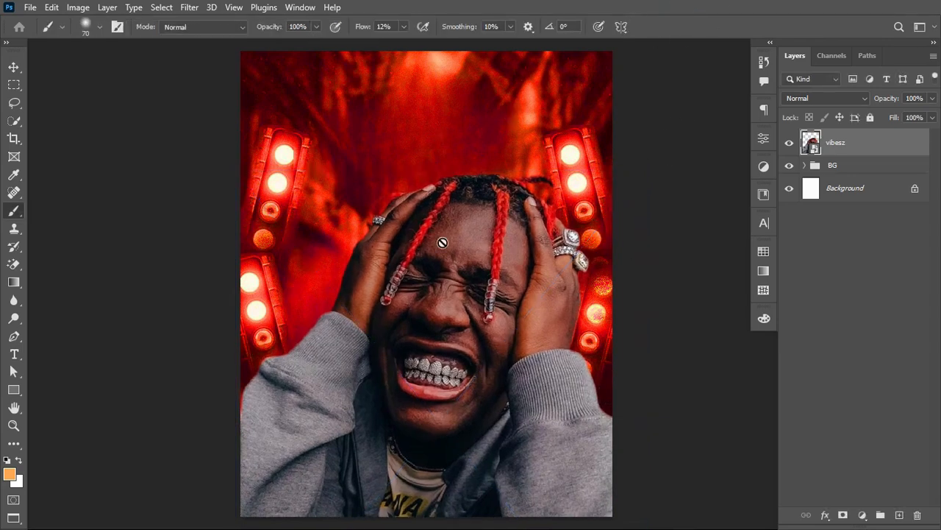
click(12, 69)
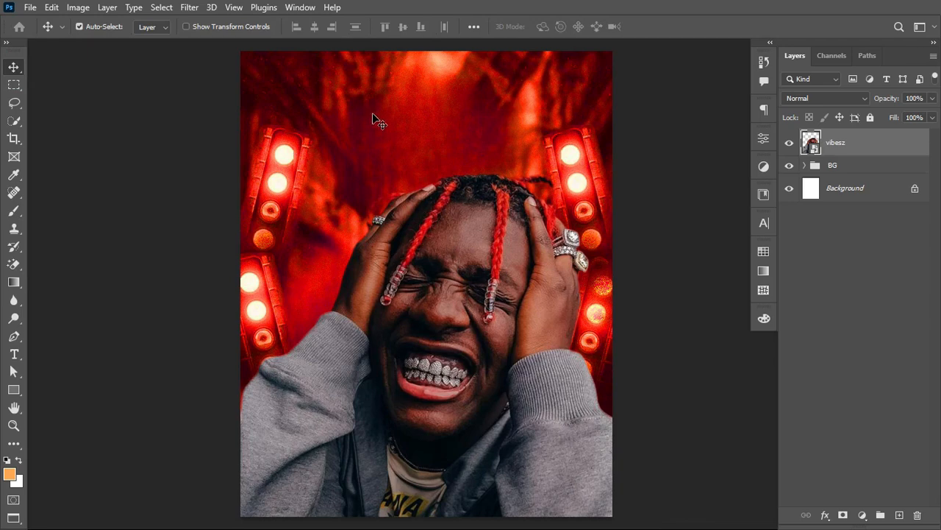
Step: Open Camera Raw Filter for vibesz in before/after view and set Exposure +0.30, Contrast +16, Highlights -17, Shadows +21, Whites +35 and Blacks +29
click(187, 8)
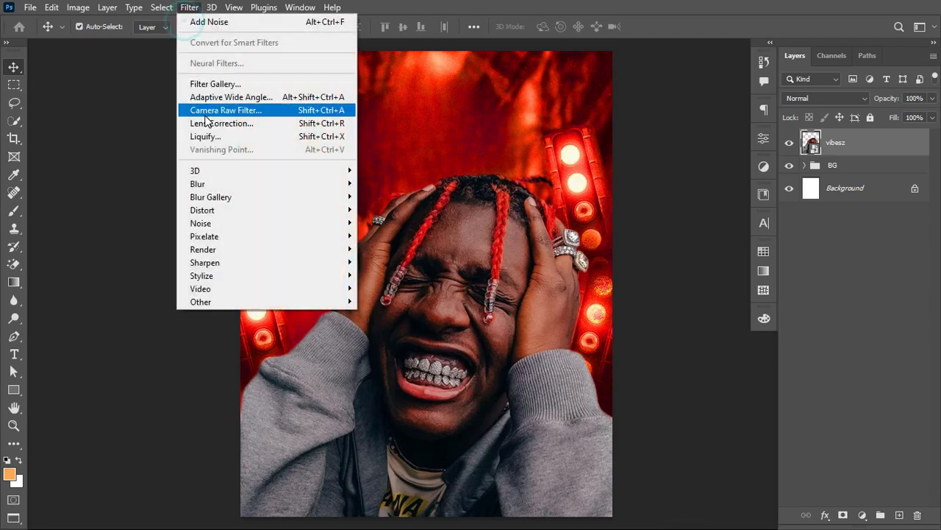
click(208, 111)
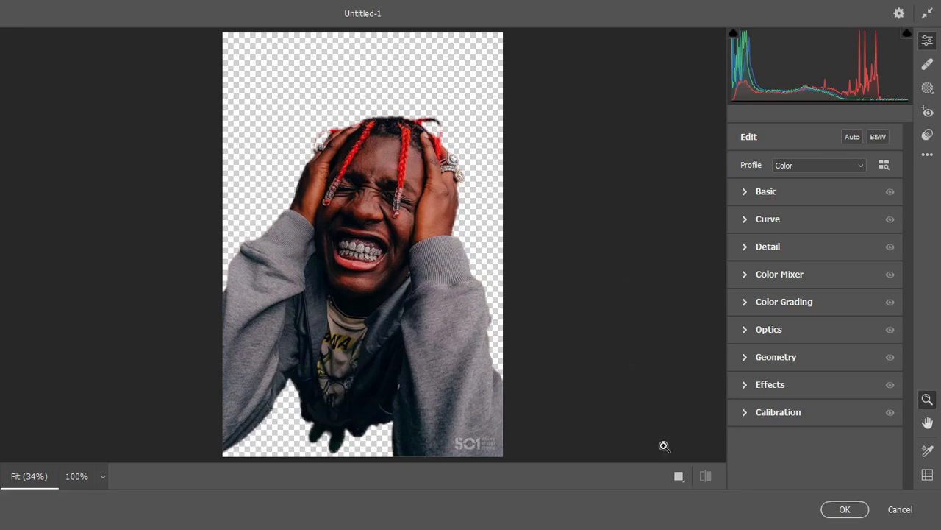
click(677, 476)
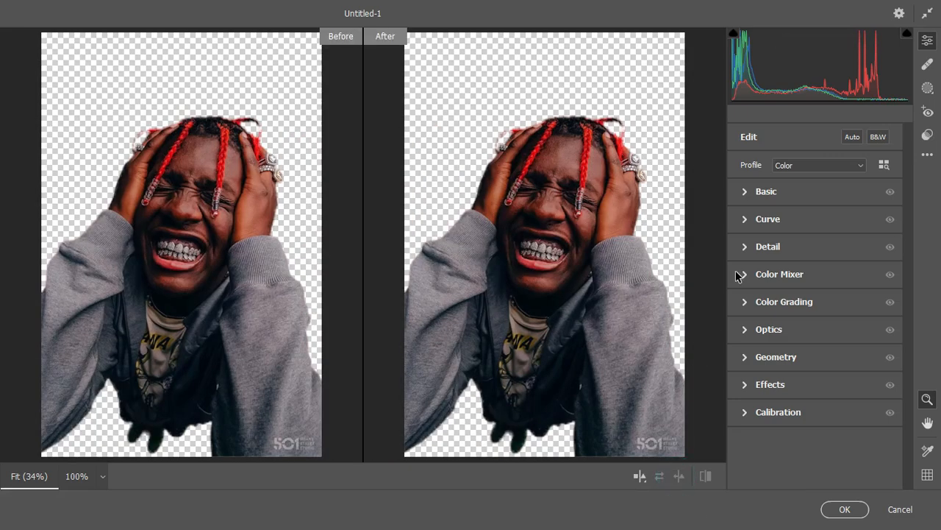
click(747, 192)
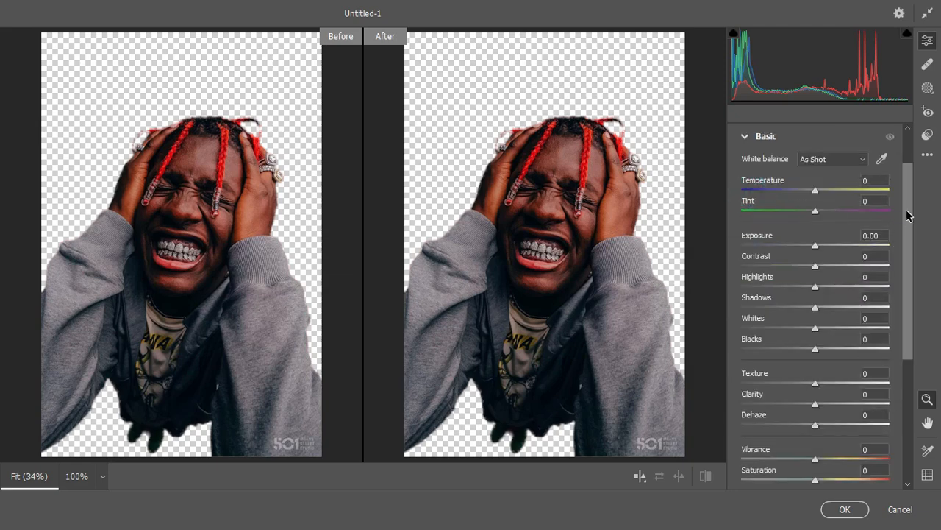
drag(909, 215, 908, 225)
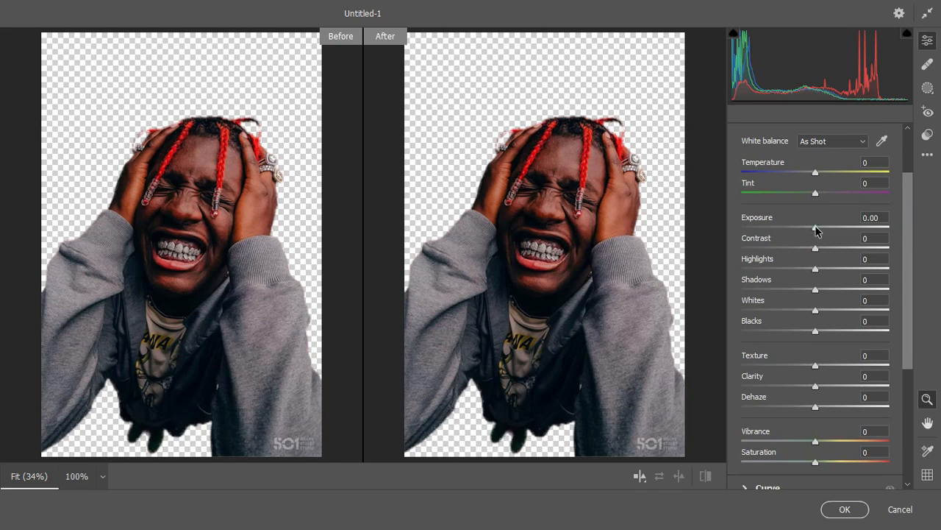
drag(816, 230, 830, 257)
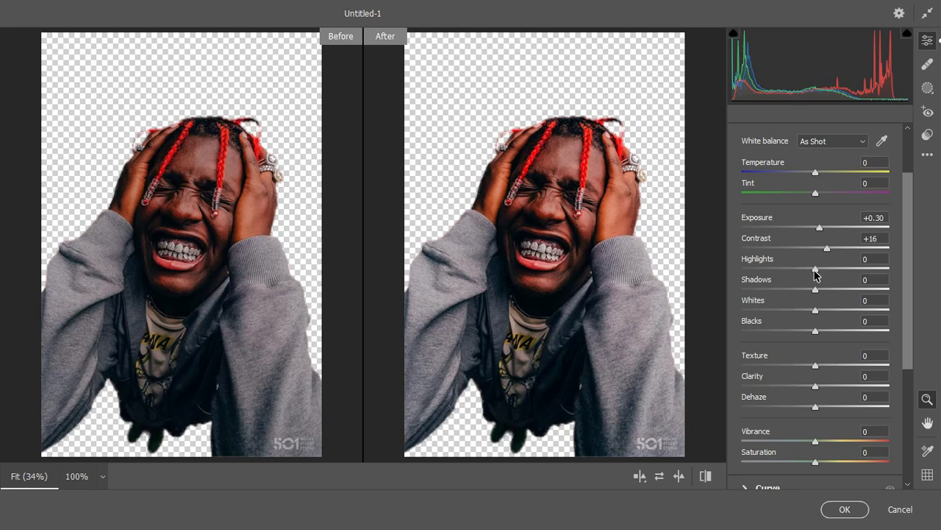
drag(815, 272, 840, 335)
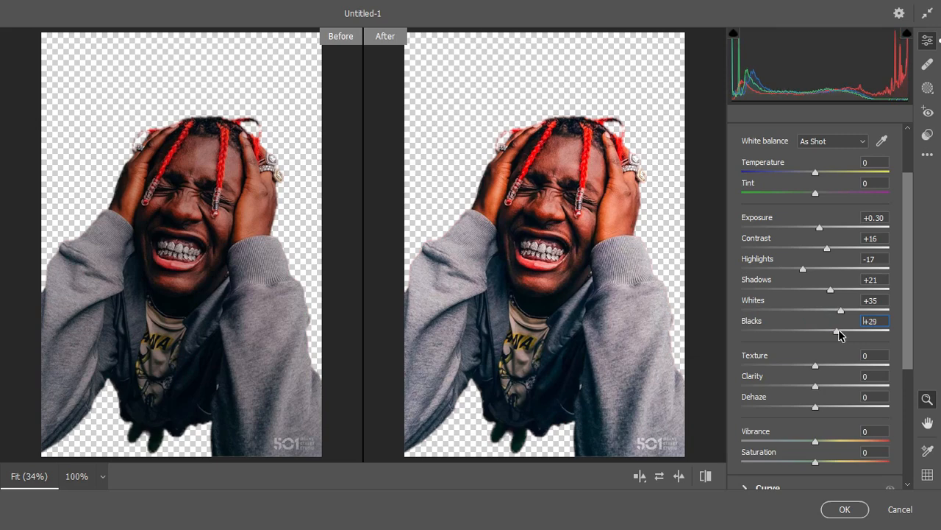
Step: Set the portrait's Texture to +66, Clarity to +12 and Saturation to -51 in the Camera Raw basic adjustments
drag(909, 309, 913, 368)
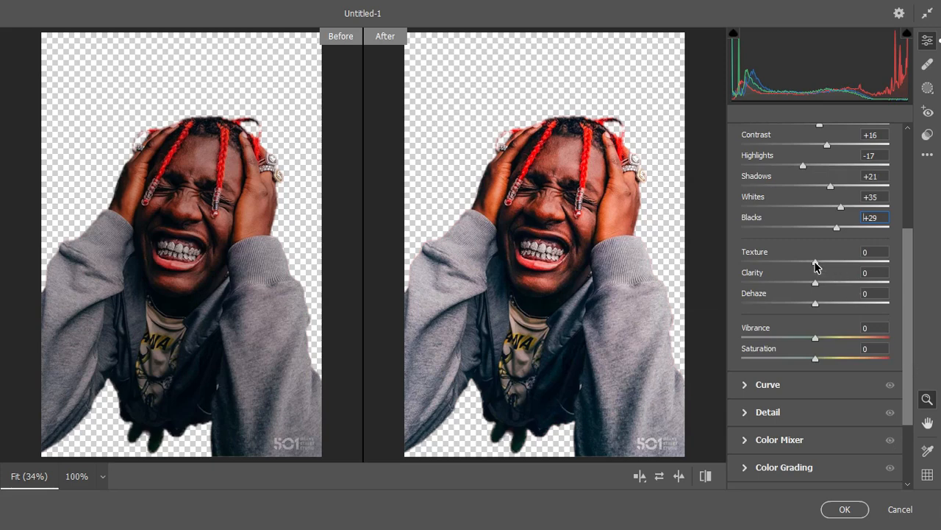
drag(815, 263, 868, 272)
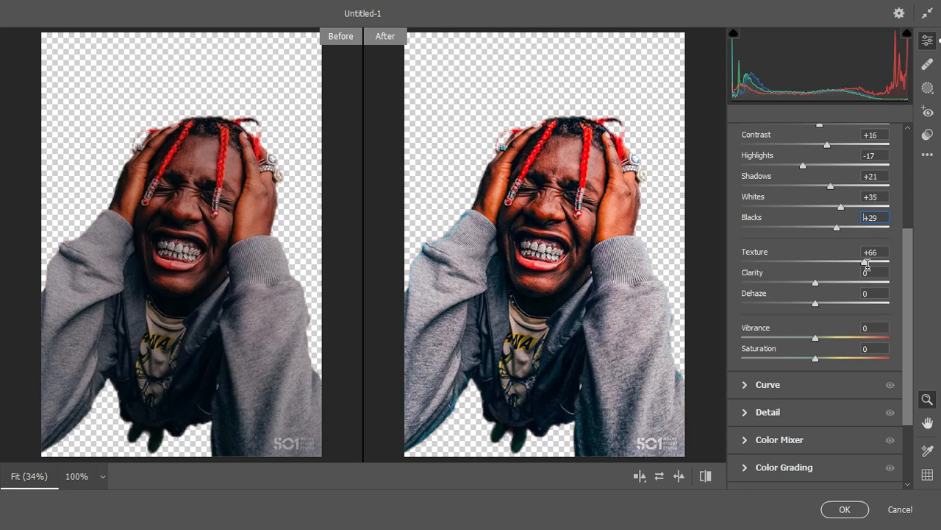
drag(816, 282, 825, 287)
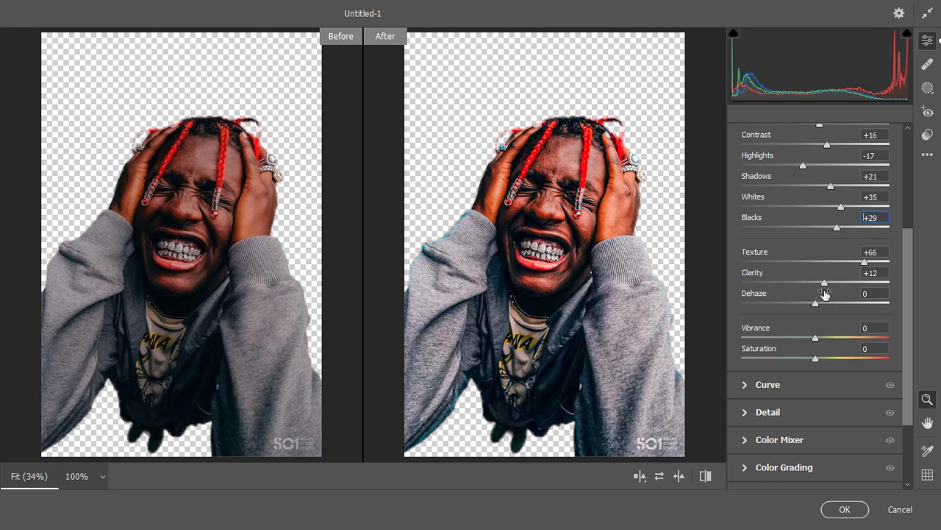
drag(909, 317, 911, 331)
drag(815, 332, 779, 337)
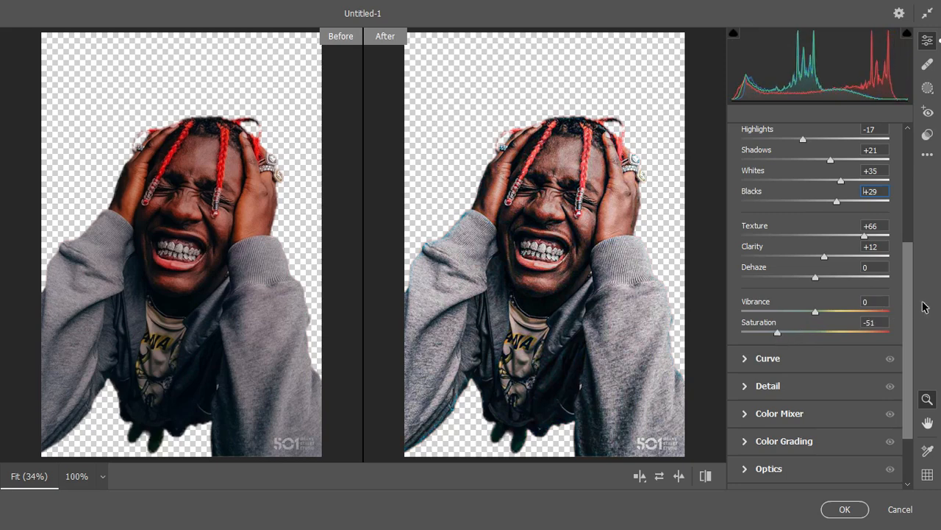
Step: Set Sharpening to 104 and Noise Reduction to 24, apply the Camera Raw filter and collapse the smart filter list
drag(909, 298, 912, 364)
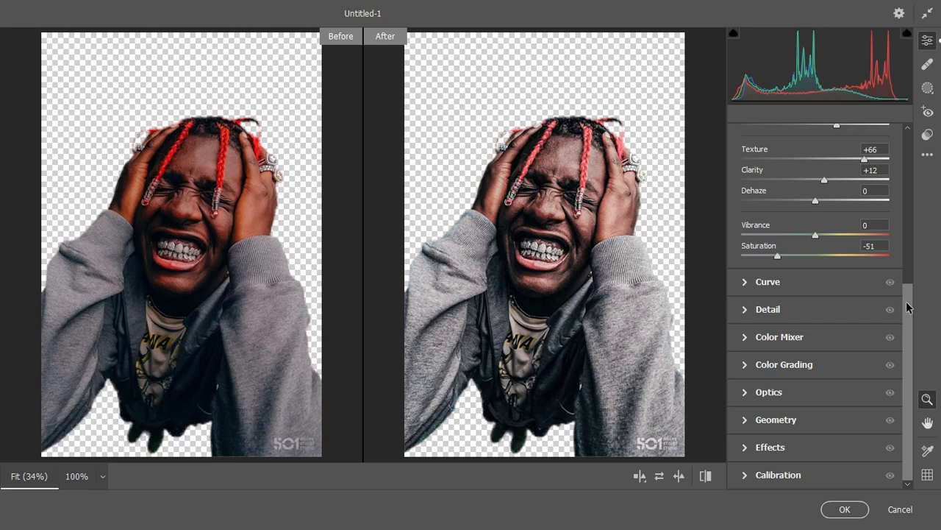
click(746, 309)
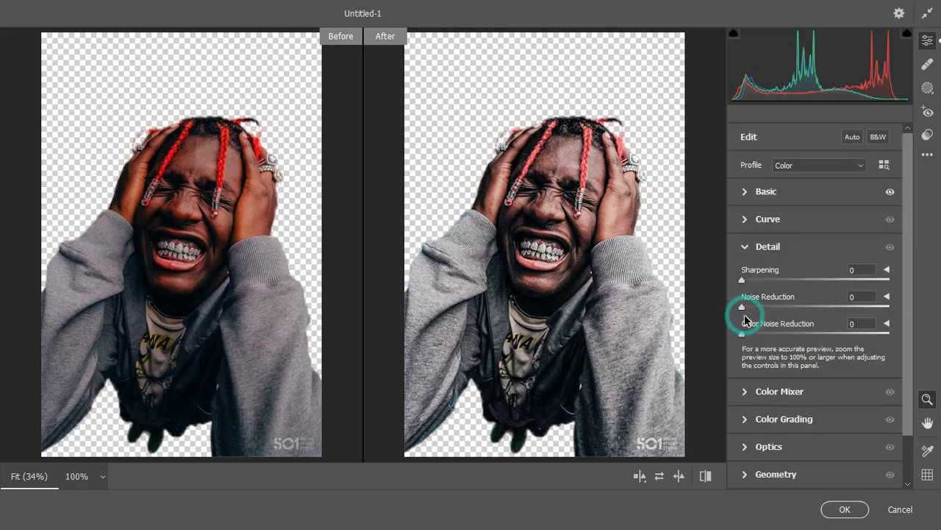
drag(911, 271, 910, 305)
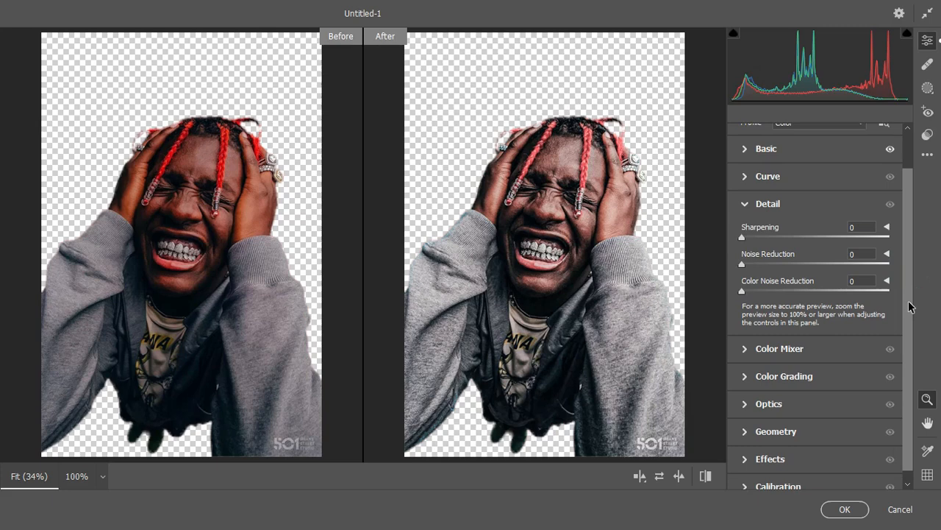
drag(742, 238, 821, 247)
drag(831, 241, 844, 243)
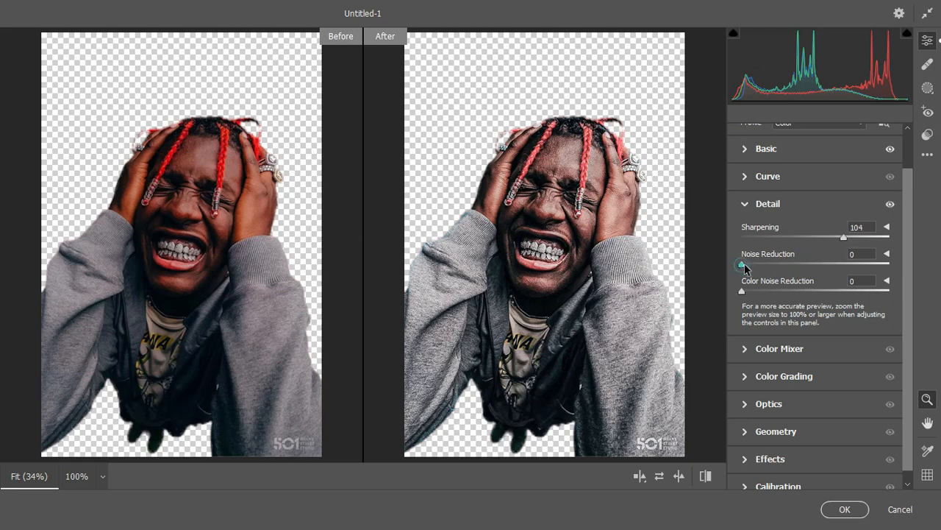
drag(745, 265, 765, 267)
drag(775, 264, 777, 265)
drag(907, 351, 908, 374)
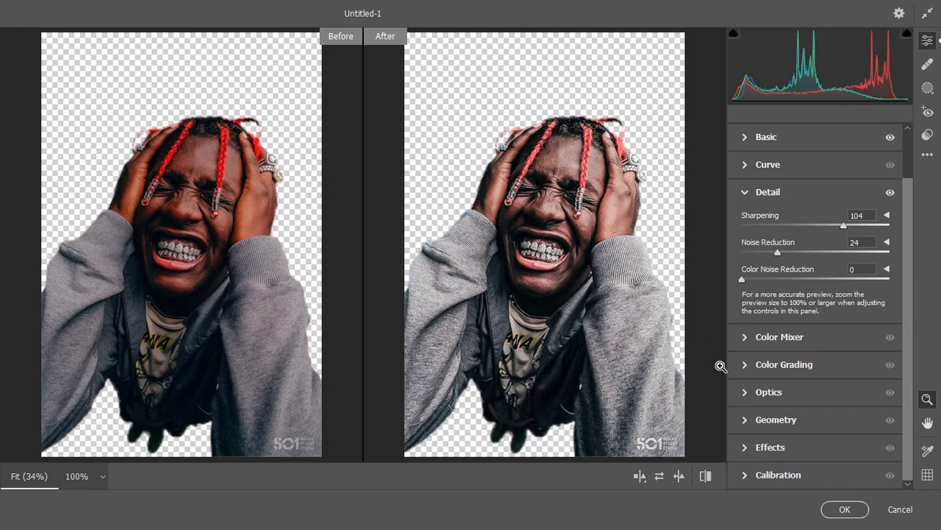
click(844, 509)
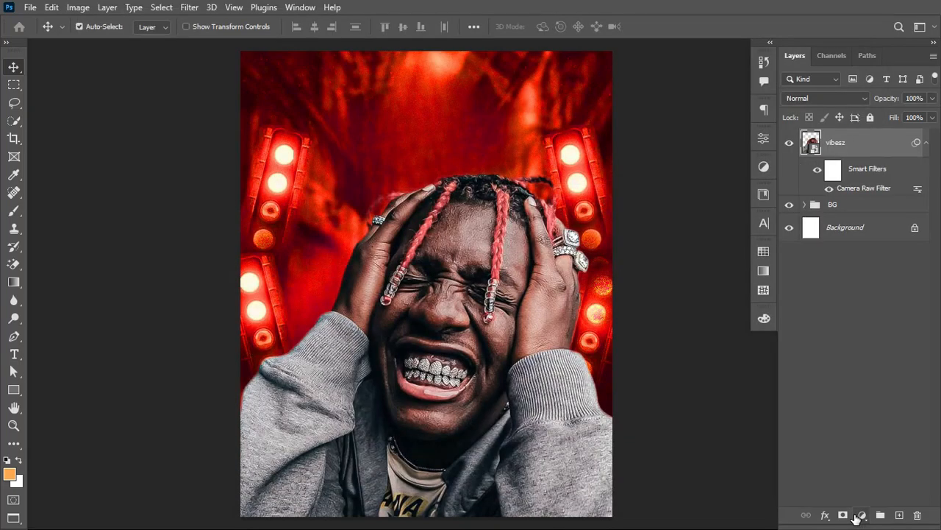
click(927, 143)
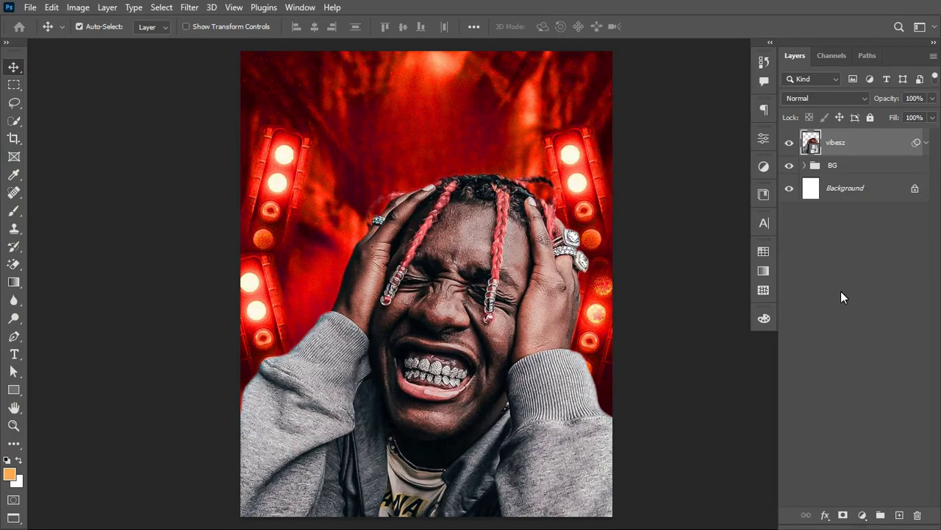
Step: Add a Levels adjustment with black input 9, clip it to the vibesz layer and compare the portrait with and without it
click(862, 515)
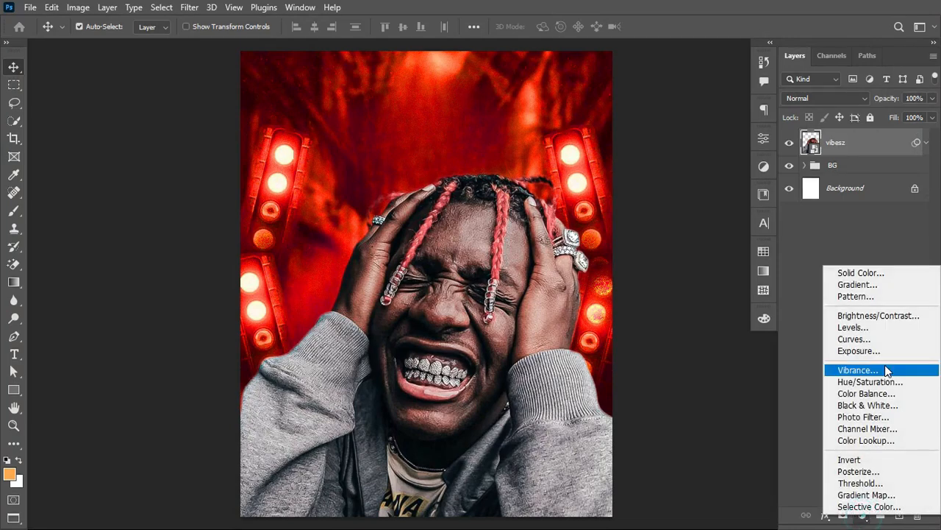
click(875, 333)
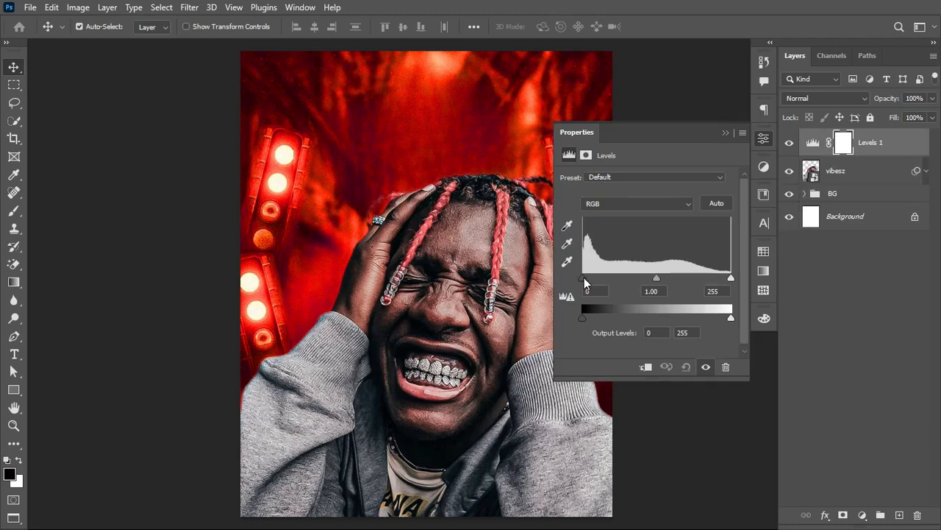
mouse_move(584, 278)
mouse_down()
mouse_move(594, 279)
mouse_move(587, 284)
mouse_up()
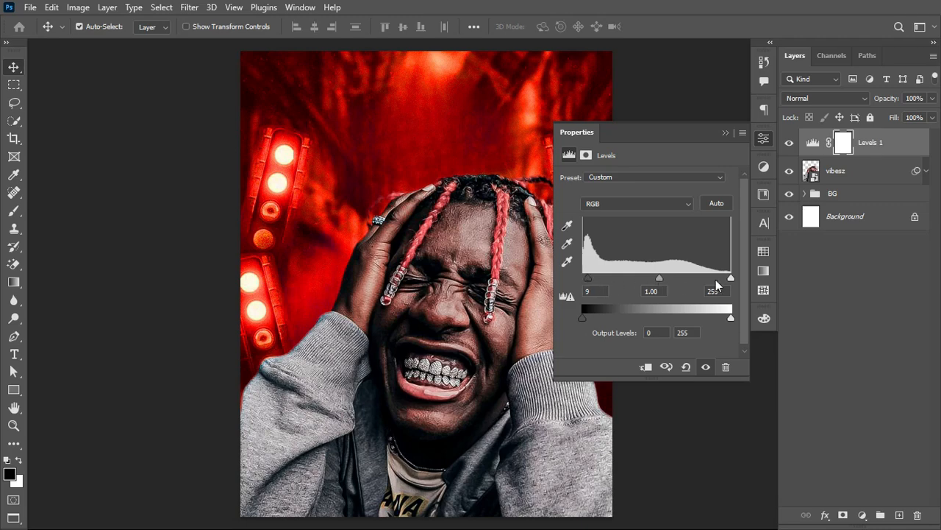
click(790, 141)
click(790, 142)
click(647, 366)
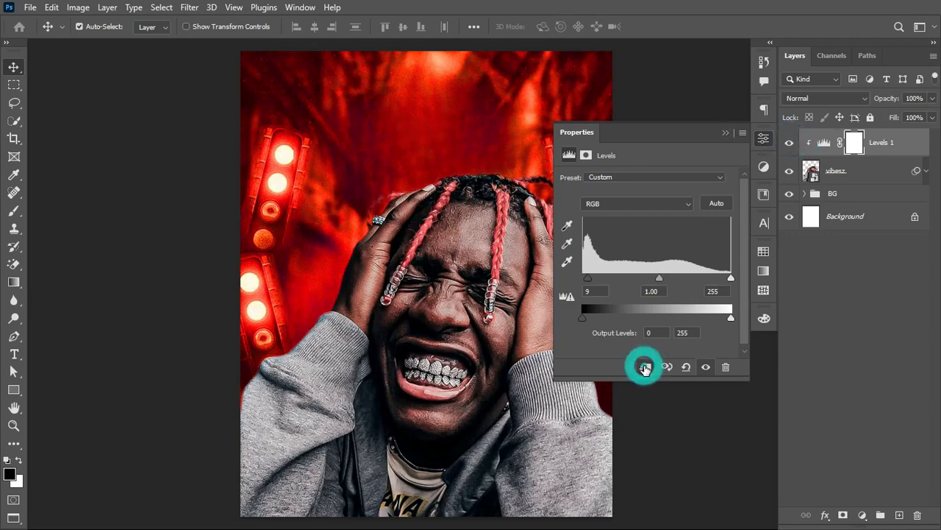
click(790, 144)
click(790, 144)
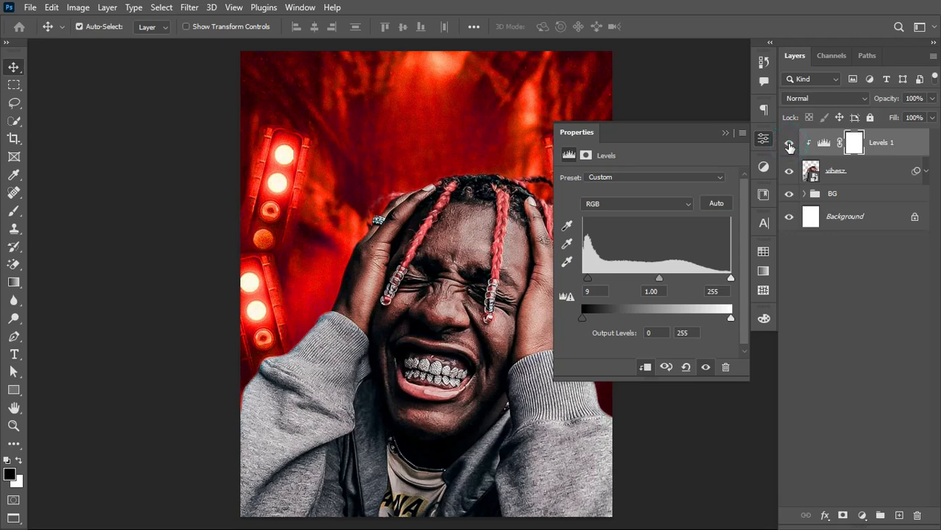
click(724, 132)
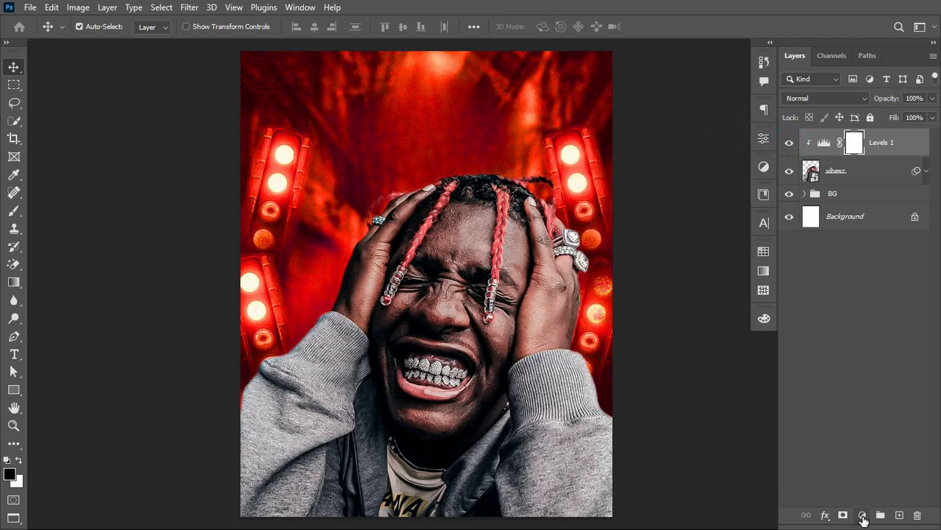
Step: Add a Curves adjustment clipped to the portrait, raise the upper midtones to brighten it, and invert its mask to black
click(862, 516)
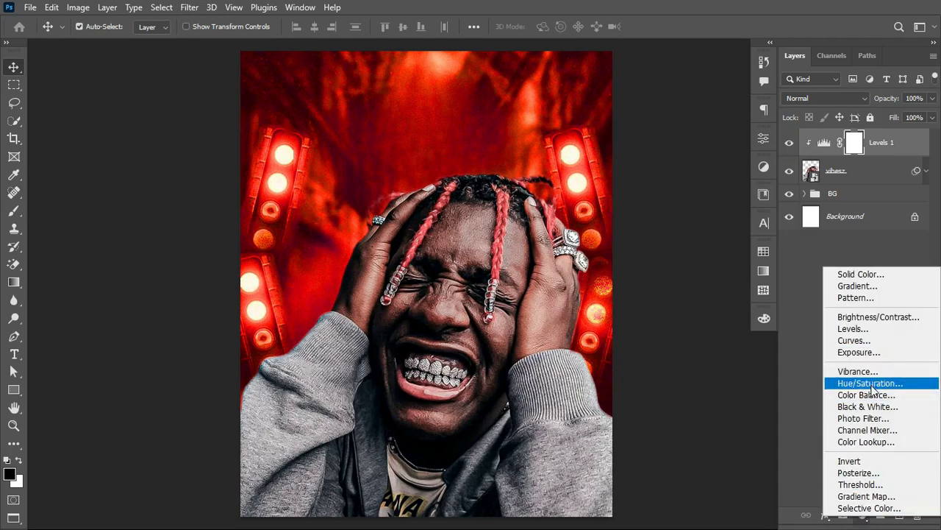
click(853, 340)
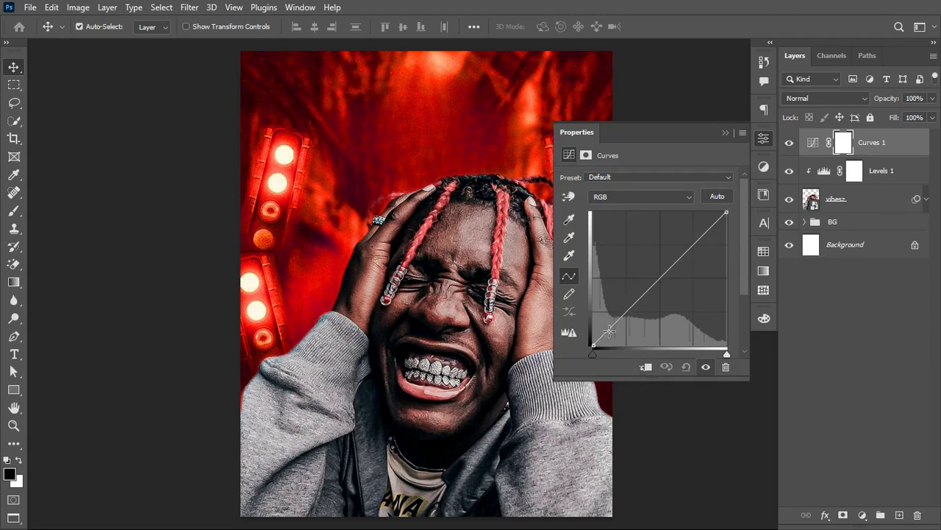
click(646, 367)
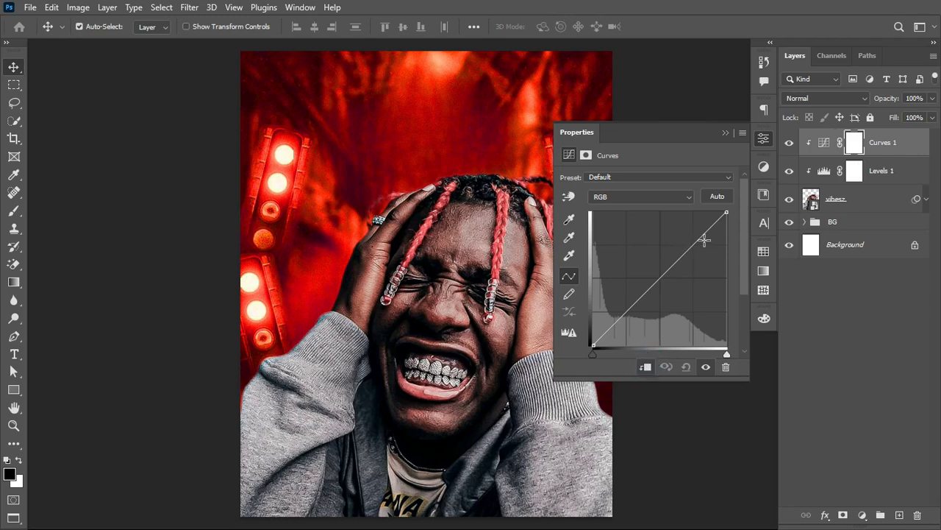
drag(687, 250, 678, 231)
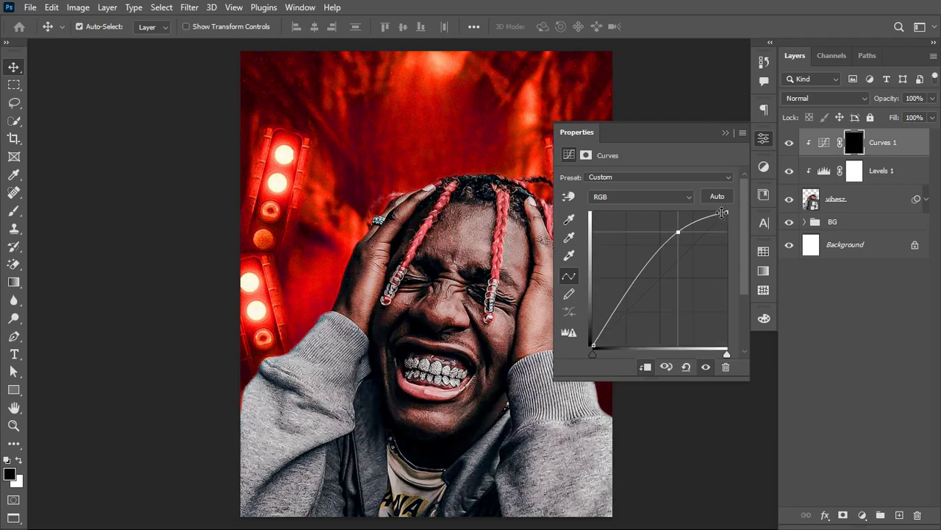
click(724, 134)
scroll(537, 288, right, 1)
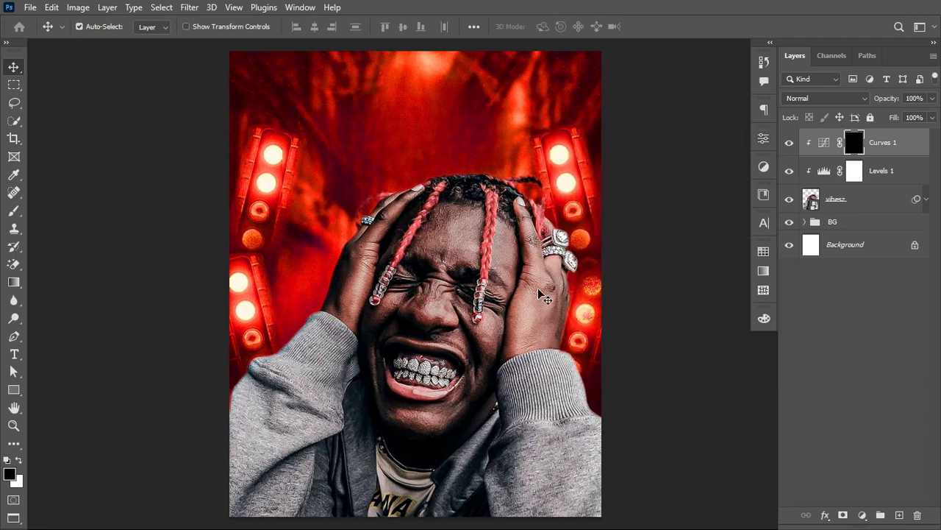
Step: Paint white on the Curves 1 mask with a 50 px brush at 100% flow along the outer edges of the hands, hair and sleeves
click(14, 211)
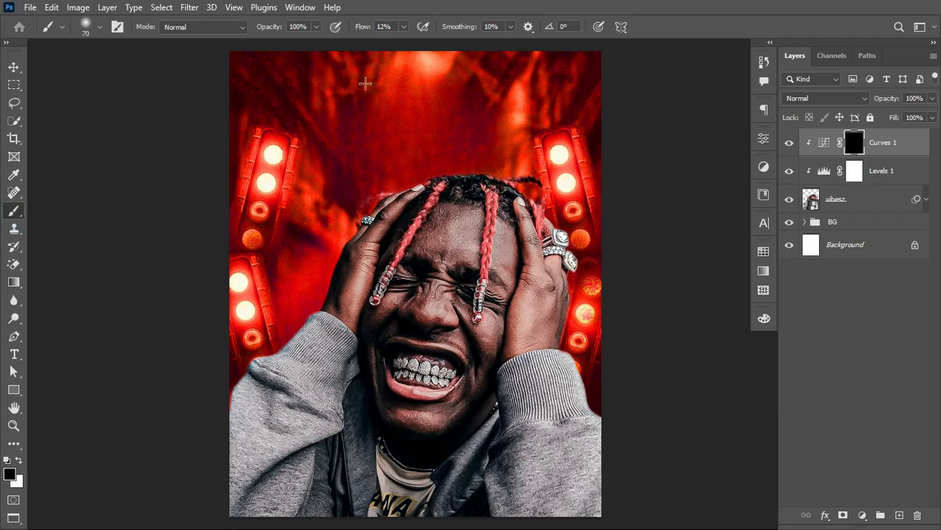
drag(361, 28, 370, 33)
click(19, 461)
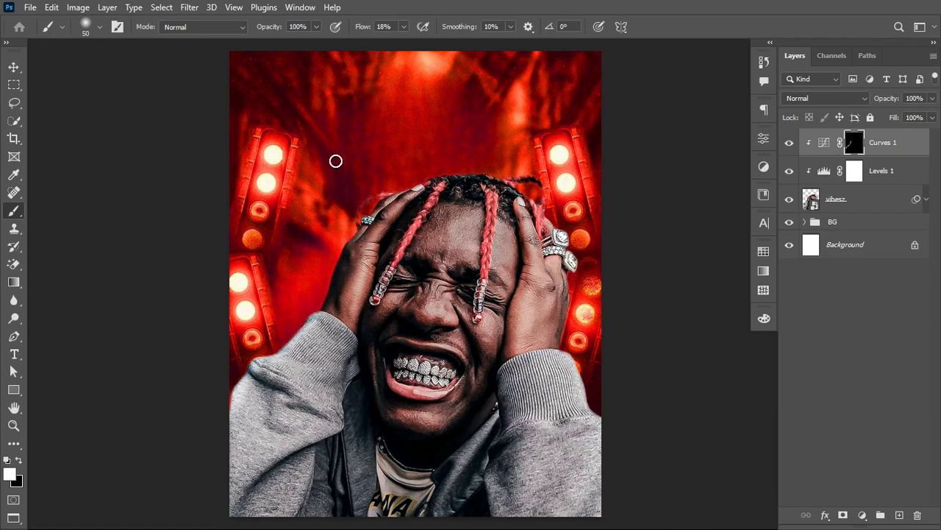
drag(361, 29, 435, 28)
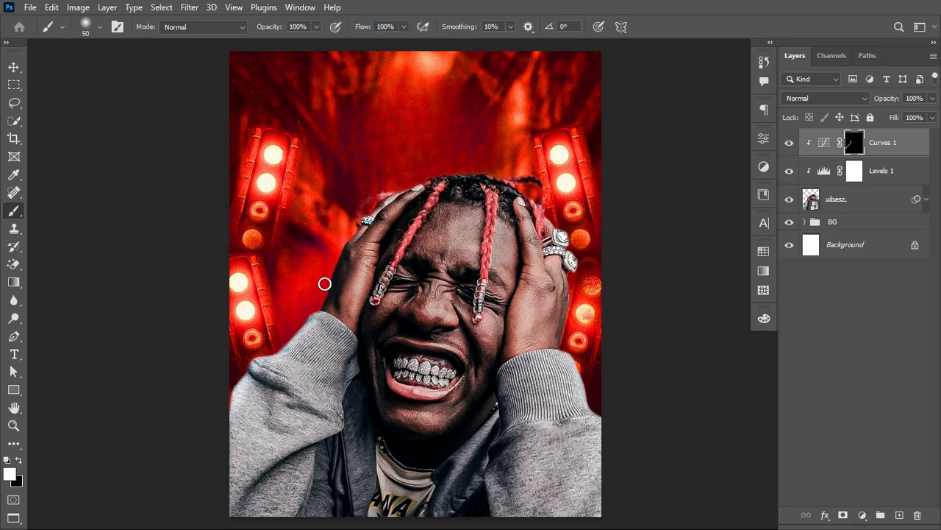
mouse_move(318, 308)
mouse_down()
mouse_move(247, 388)
mouse_move(268, 359)
mouse_move(247, 373)
mouse_up()
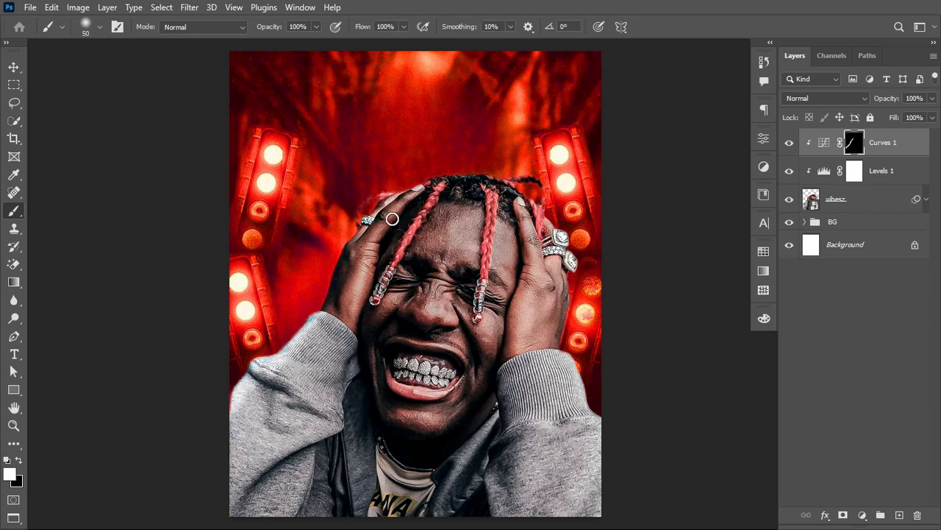
drag(372, 215, 421, 187)
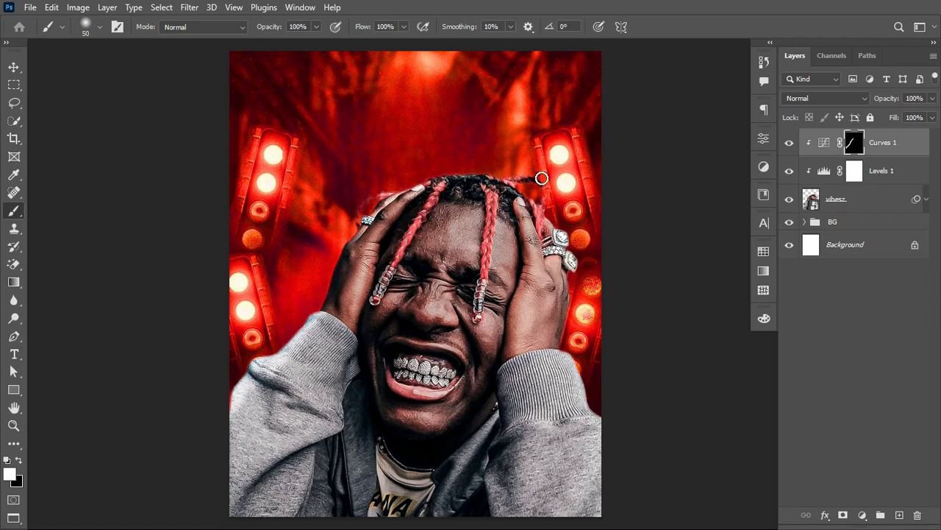
mouse_move(525, 200)
mouse_down()
mouse_move(528, 171)
mouse_move(547, 191)
mouse_up()
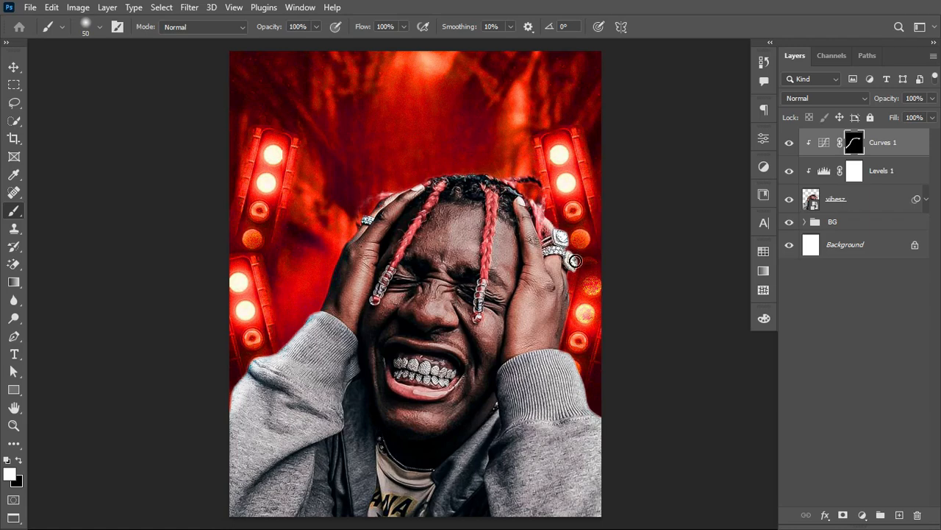
mouse_move(566, 299)
mouse_down()
mouse_move(554, 370)
mouse_move(562, 342)
mouse_move(610, 444)
mouse_up()
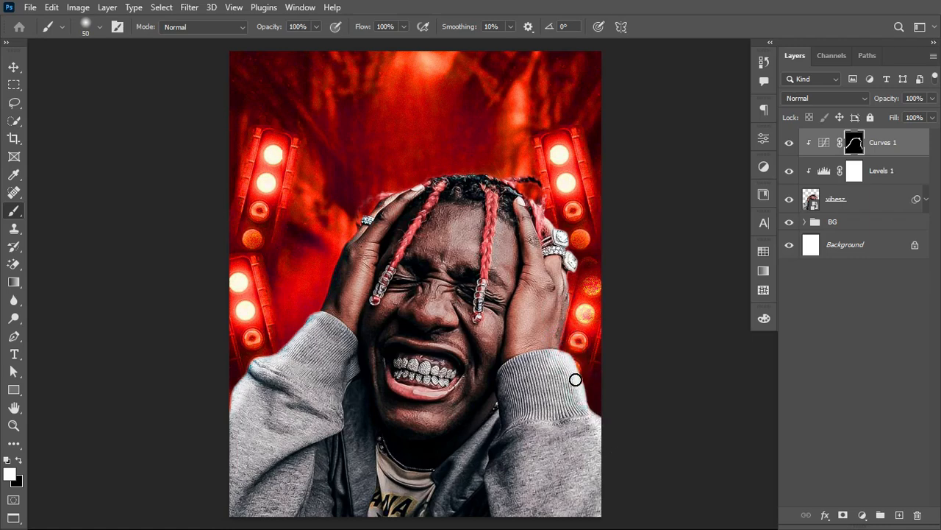
drag(575, 379, 608, 481)
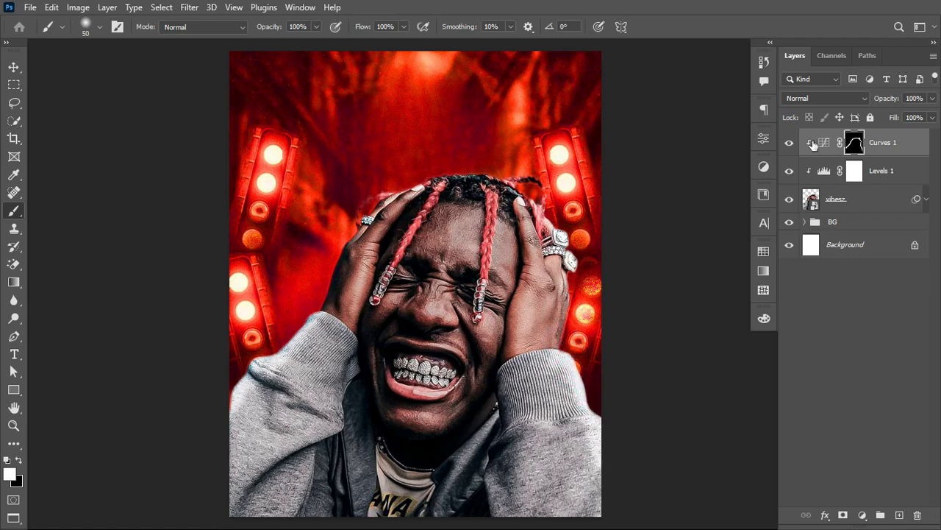
Step: Feather the Curves 1 mask slightly and compare the portrait with and without the brightening
click(789, 143)
click(789, 144)
click(789, 143)
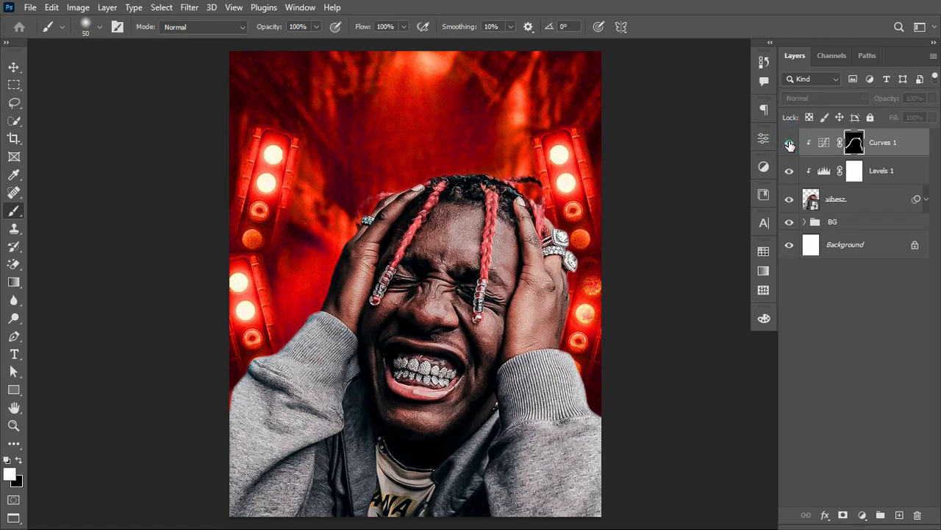
click(789, 144)
click(851, 145)
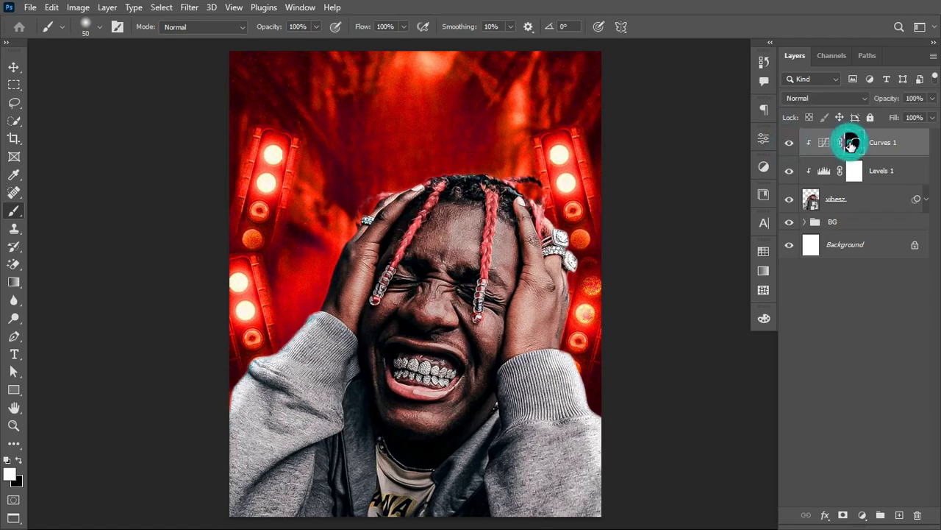
click(758, 142)
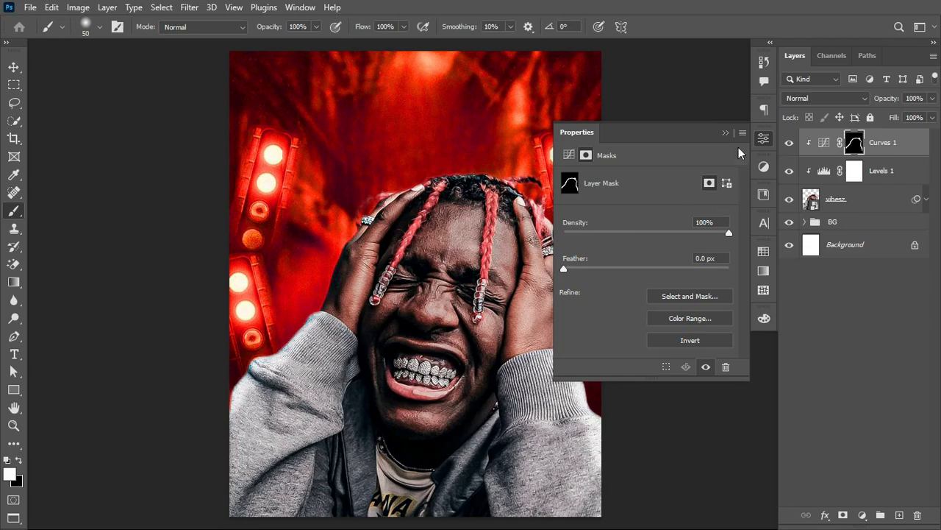
drag(564, 268, 599, 270)
click(725, 131)
click(789, 142)
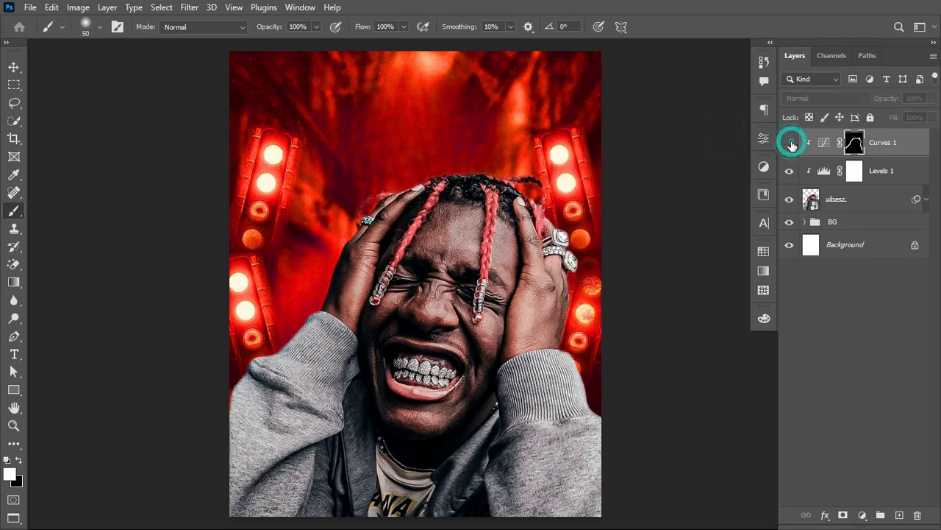
click(790, 143)
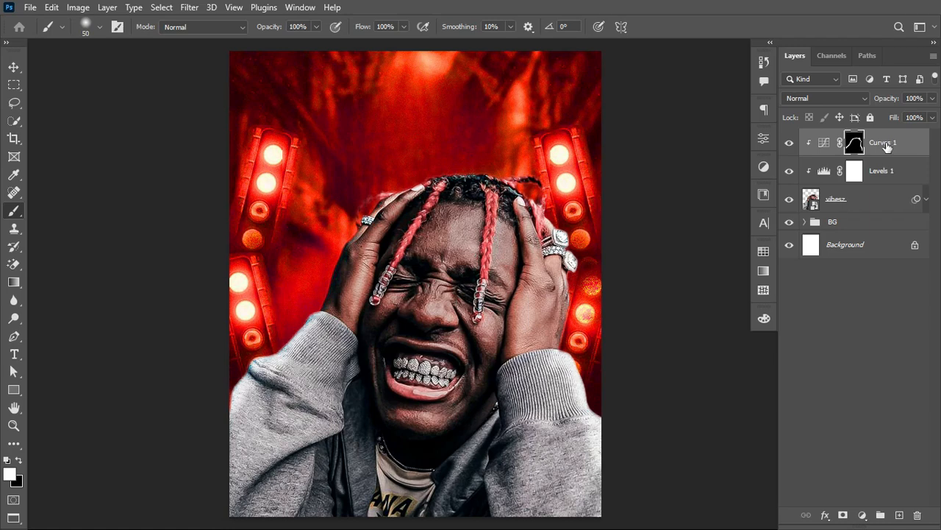
Step: Add a second Curves adjustment clipped to the portrait, pull its lower midtones down to darken it, and invert its mask to black
click(826, 142)
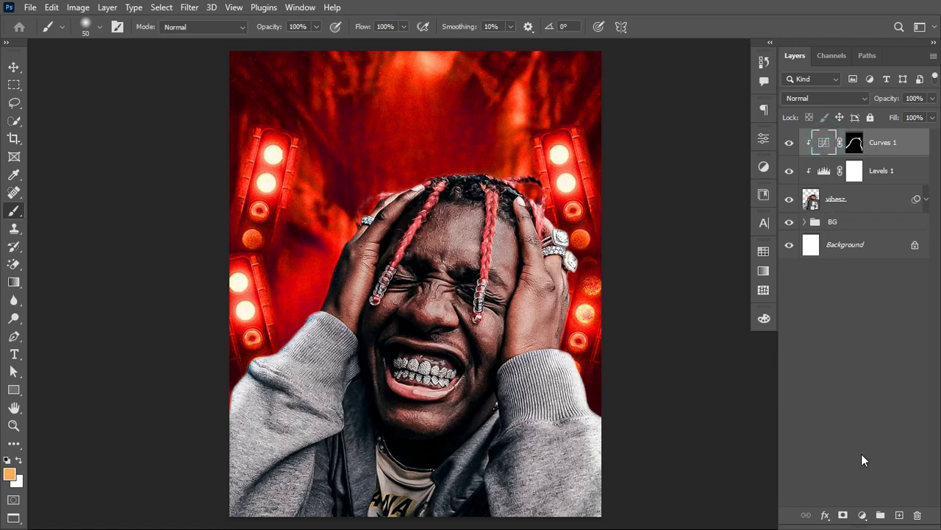
click(862, 515)
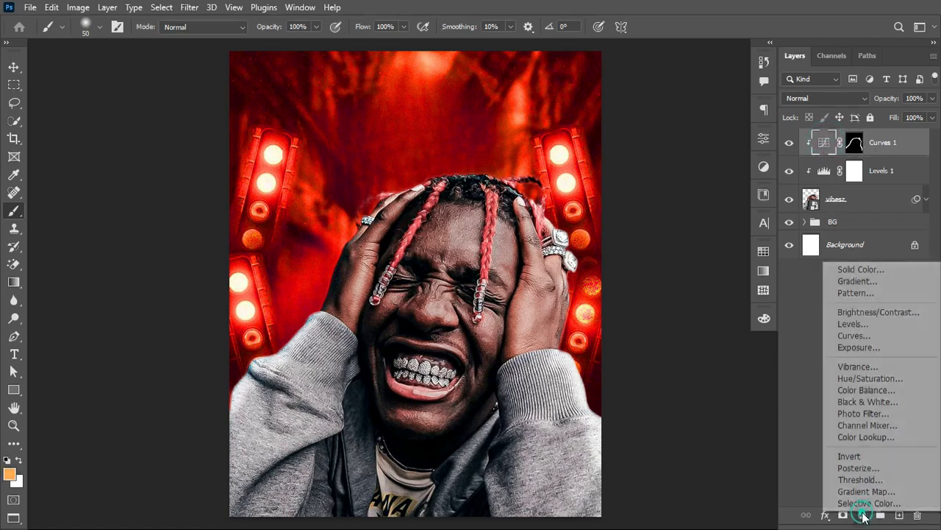
click(870, 338)
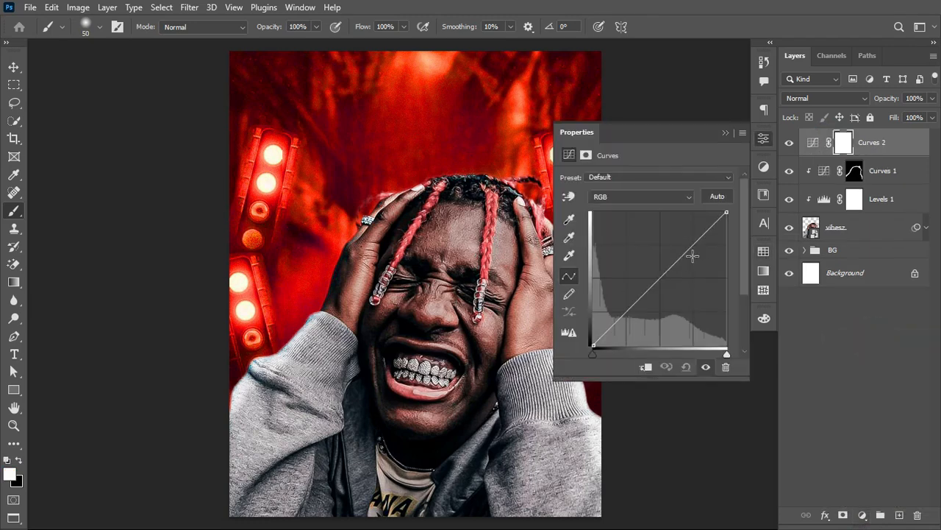
mouse_move(634, 309)
mouse_down()
mouse_move(627, 318)
mouse_move(643, 321)
mouse_up()
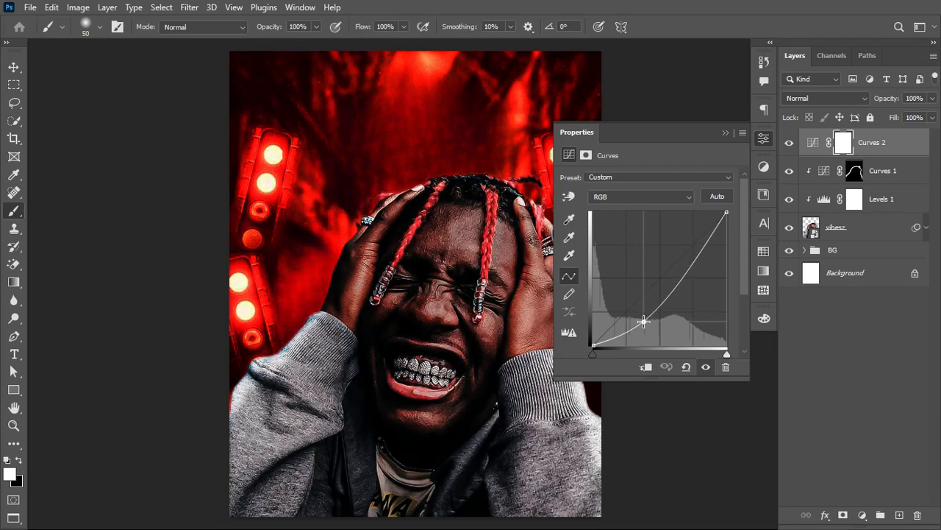
click(646, 367)
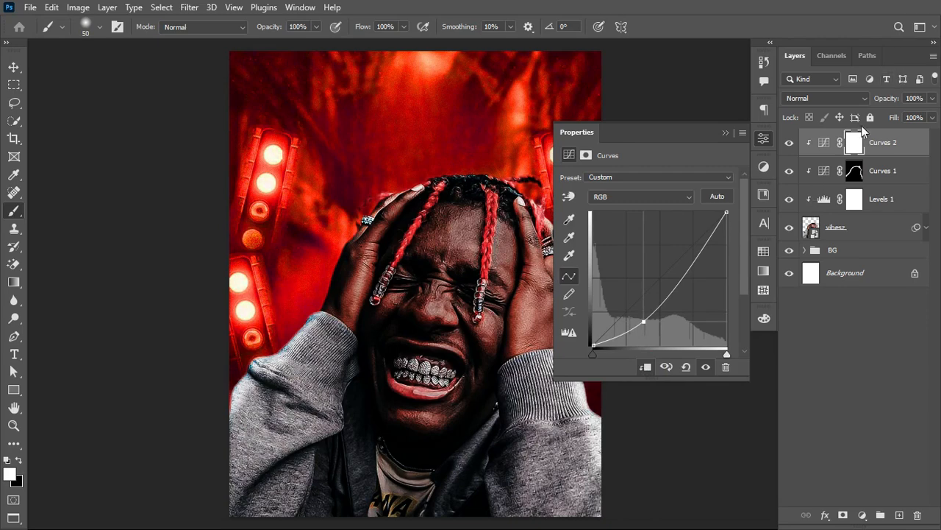
click(856, 141)
key(ctrl+i)
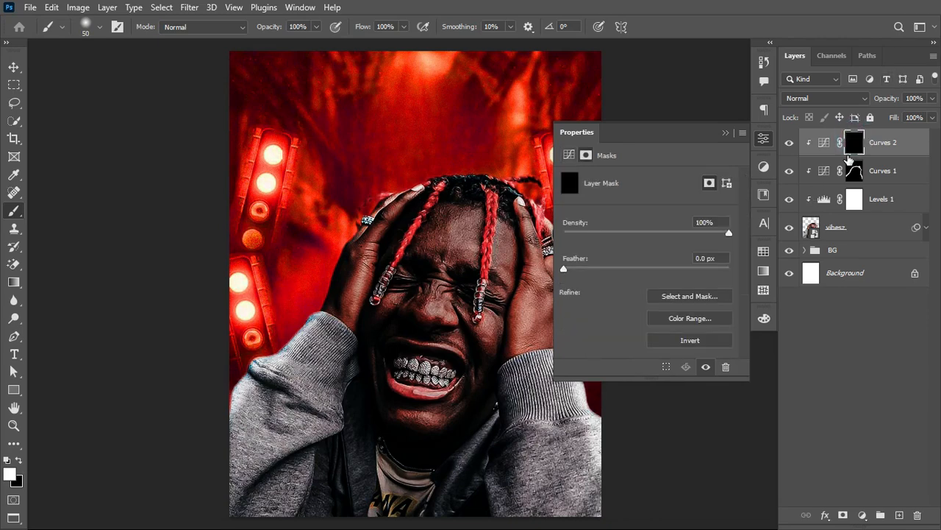
click(725, 133)
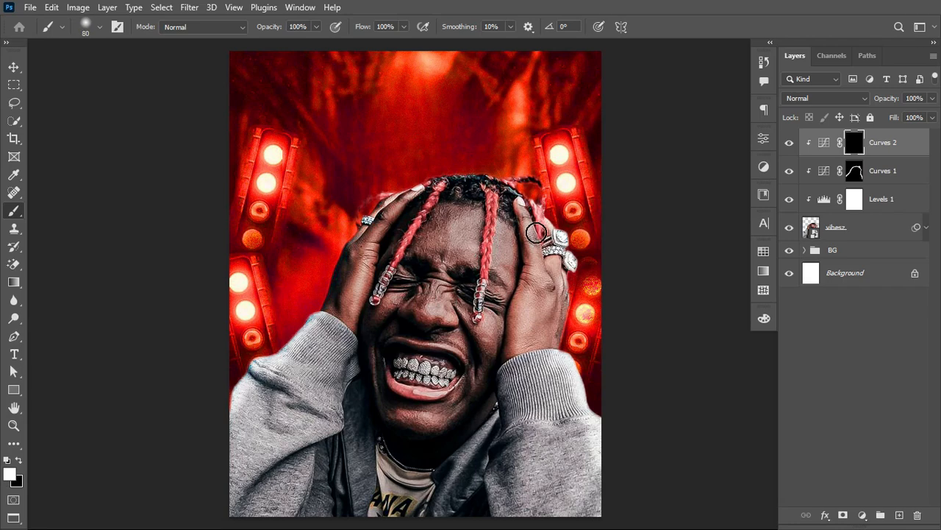
Step: Paint white on the Curves 2 mask with a 150 px brush over the inner hands, sleeves and jacket
key(bracketright)
key(bracketright)
key(bracketright)
key(bracketright)
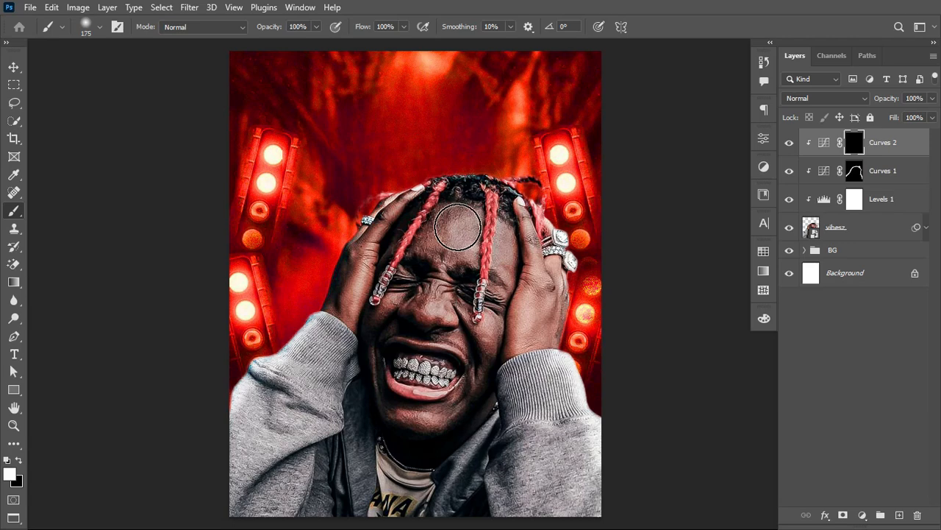
key(bracketleft)
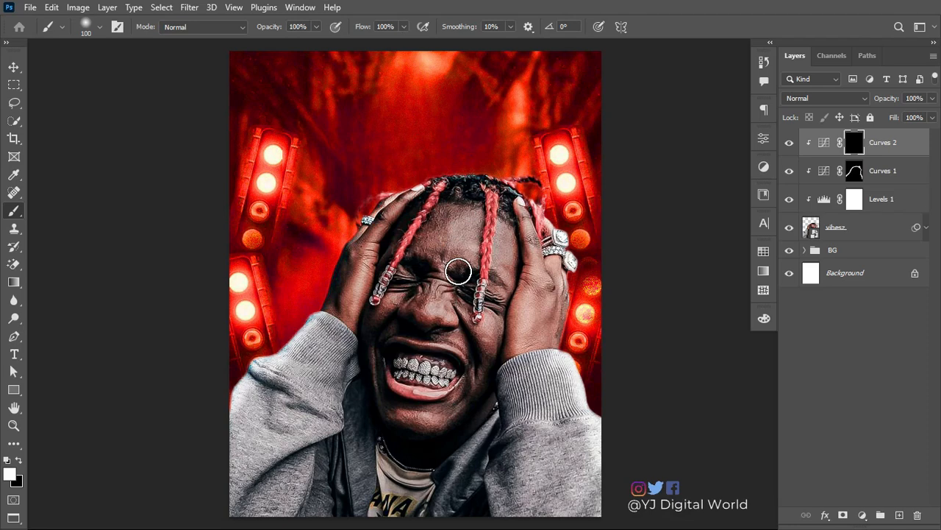
key(bracketright)
key(bracketright)
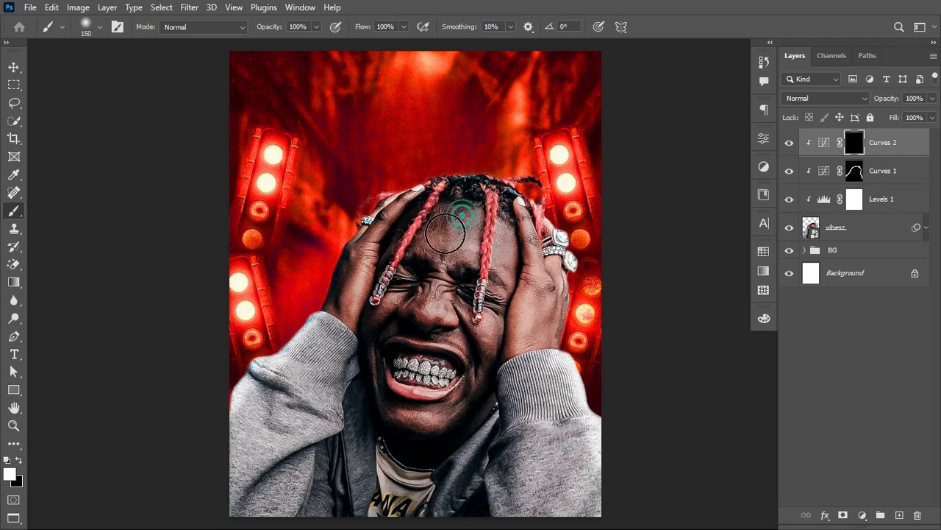
mouse_move(488, 231)
mouse_down()
mouse_move(534, 236)
mouse_move(553, 295)
mouse_move(551, 239)
mouse_move(533, 219)
mouse_move(525, 298)
mouse_move(534, 293)
mouse_move(485, 387)
mouse_move(520, 293)
mouse_move(486, 366)
mouse_move(525, 348)
mouse_move(505, 390)
mouse_move(528, 354)
mouse_move(497, 511)
mouse_move(509, 493)
mouse_move(544, 491)
mouse_move(561, 441)
mouse_move(574, 490)
mouse_move(439, 489)
mouse_move(390, 460)
mouse_up()
mouse_move(489, 418)
mouse_down()
mouse_move(434, 488)
mouse_move(358, 513)
mouse_up()
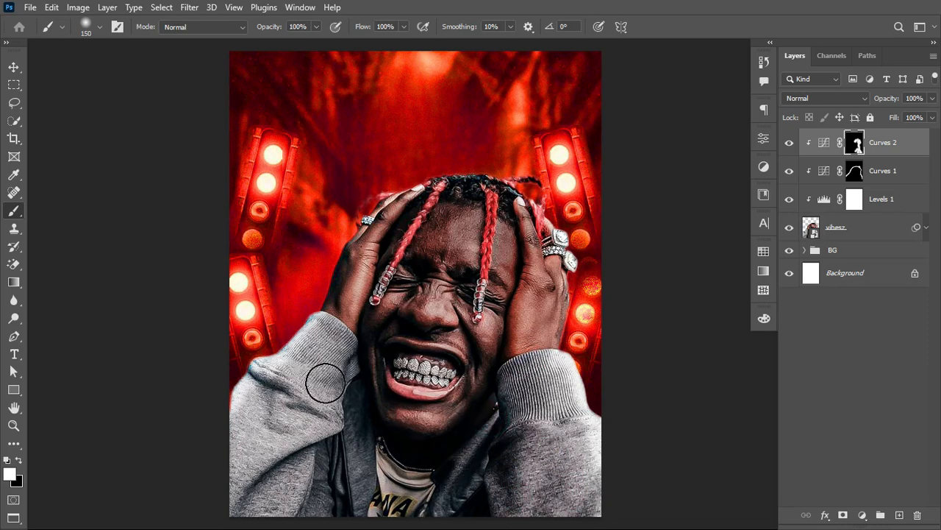
mouse_move(327, 388)
mouse_down()
mouse_move(239, 529)
mouse_move(332, 341)
mouse_move(254, 479)
mouse_move(326, 351)
mouse_move(235, 466)
mouse_move(311, 430)
mouse_move(301, 490)
mouse_move(308, 506)
mouse_up()
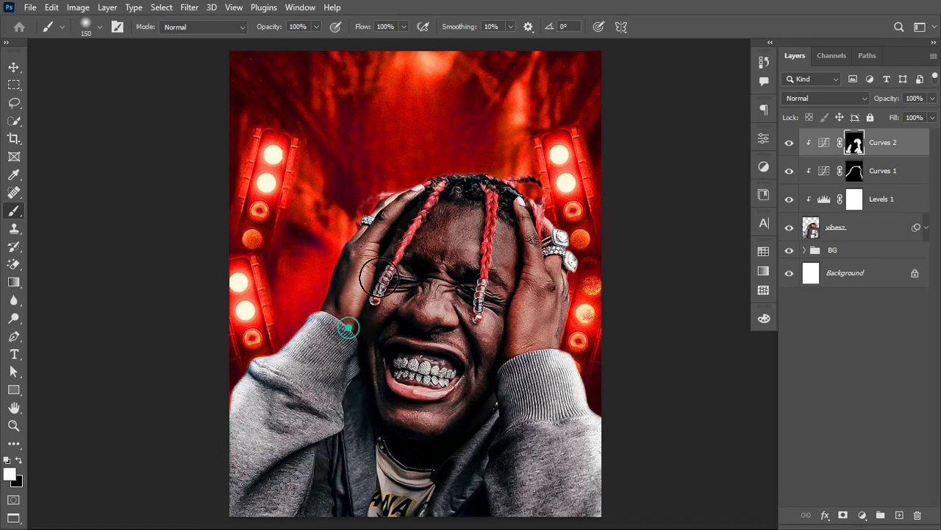
drag(402, 243, 410, 213)
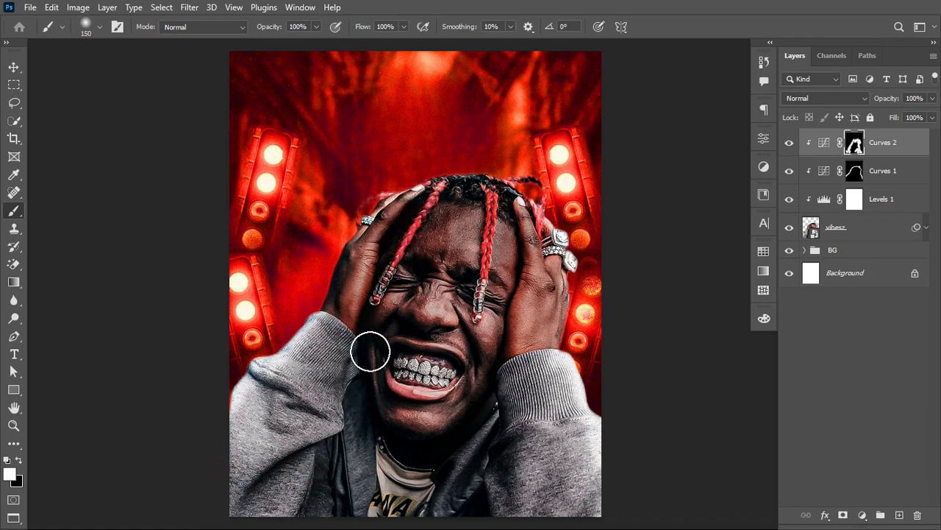
Step: Paint white on the Curves 2 mask over the cheeks, mouth, chin and brow to darken the face
drag(395, 305, 381, 307)
mouse_move(434, 269)
mouse_down()
mouse_move(434, 297)
mouse_move(449, 309)
mouse_move(439, 306)
mouse_move(495, 359)
mouse_up()
mouse_move(441, 416)
mouse_down()
mouse_move(404, 417)
mouse_move(433, 414)
mouse_up()
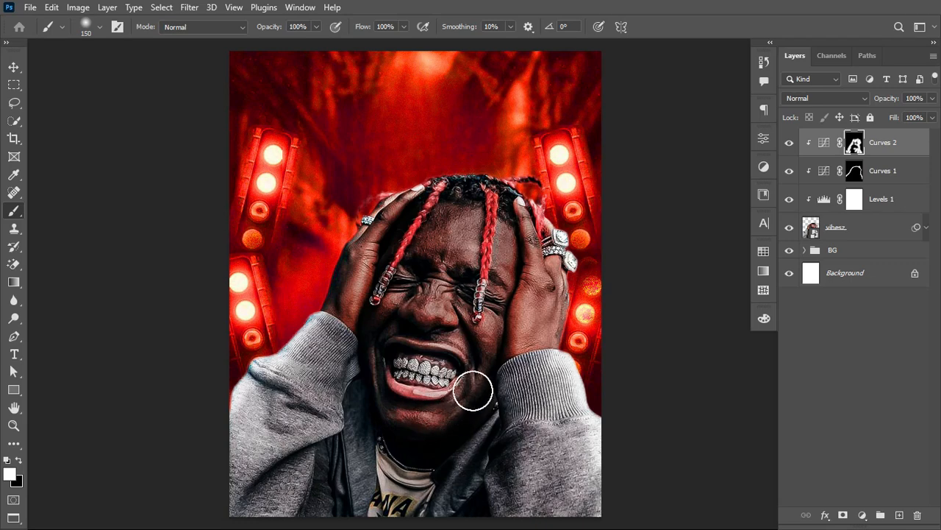
mouse_move(477, 384)
mouse_down()
mouse_move(400, 443)
mouse_move(465, 392)
mouse_up()
mouse_move(380, 402)
mouse_down()
mouse_move(398, 424)
mouse_move(431, 424)
mouse_up()
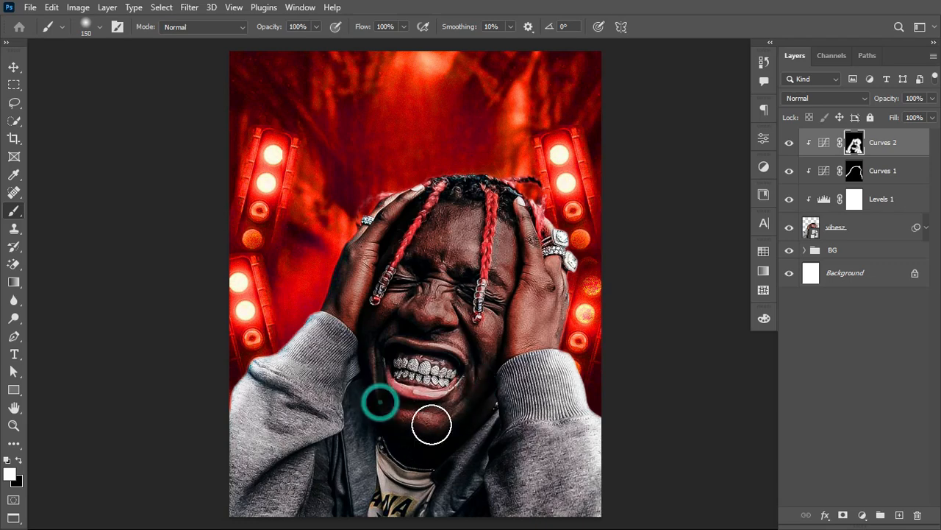
mouse_move(420, 341)
mouse_down()
mouse_move(445, 346)
mouse_move(491, 328)
mouse_move(502, 350)
mouse_up()
mouse_move(516, 263)
mouse_down()
mouse_move(503, 354)
mouse_move(513, 309)
mouse_move(522, 310)
mouse_move(506, 375)
mouse_up()
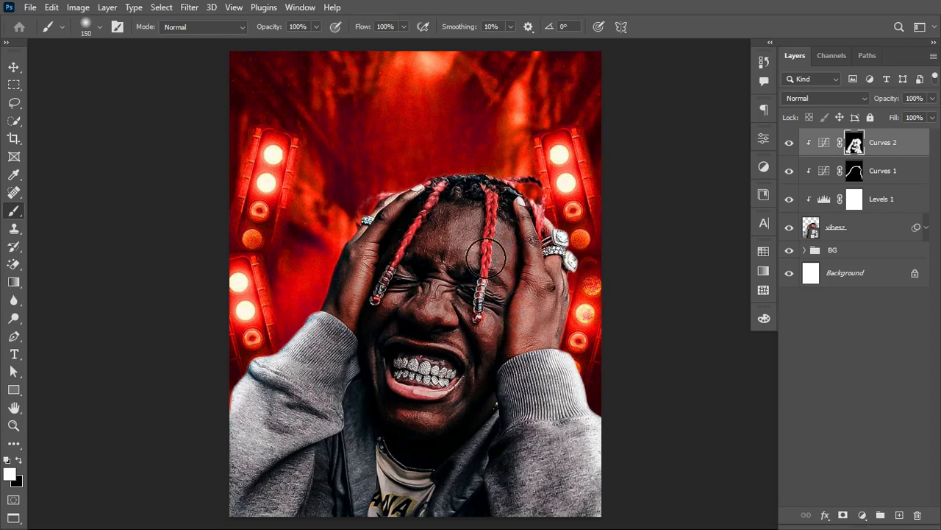
mouse_move(442, 277)
mouse_down()
mouse_move(409, 298)
mouse_move(400, 270)
mouse_up()
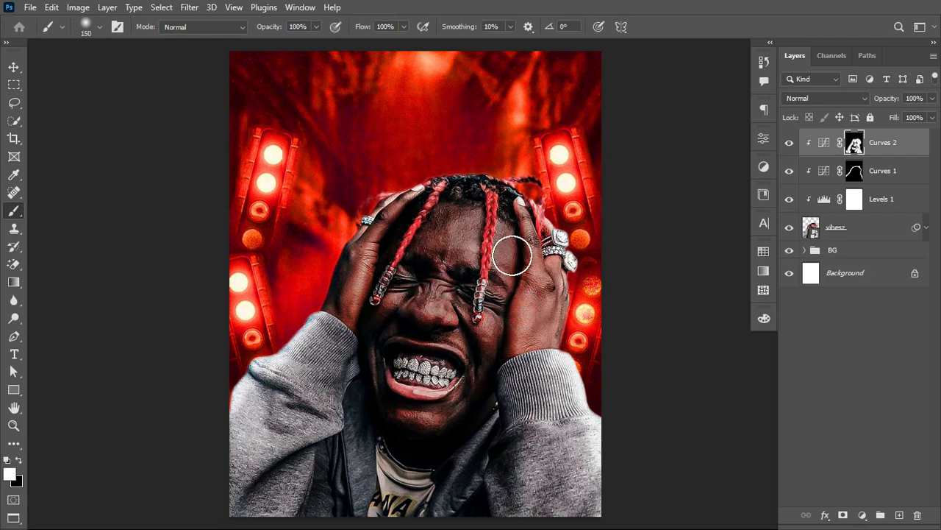
mouse_move(513, 274)
mouse_down()
mouse_move(524, 241)
mouse_move(527, 284)
mouse_up()
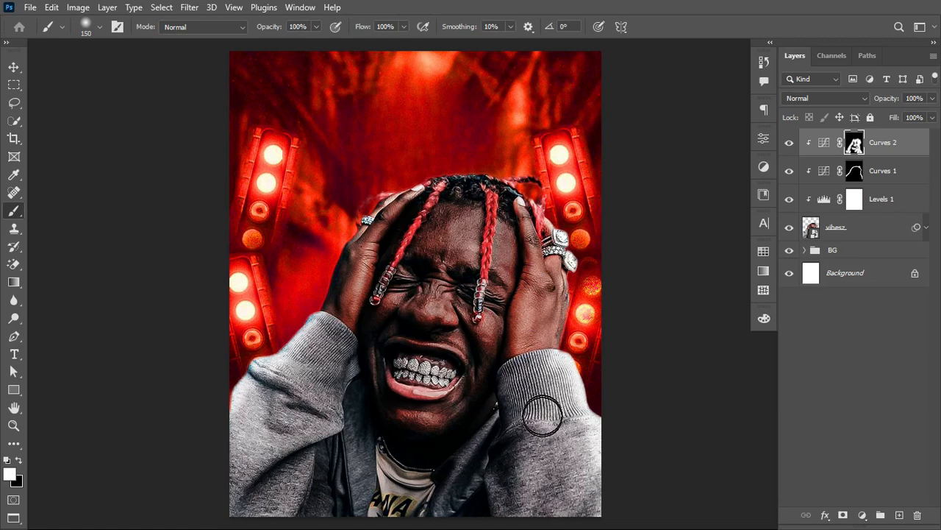
Step: Extend the white on the Curves 2 mask across both sleeves, the jacket and the mouth area
drag(553, 442, 572, 495)
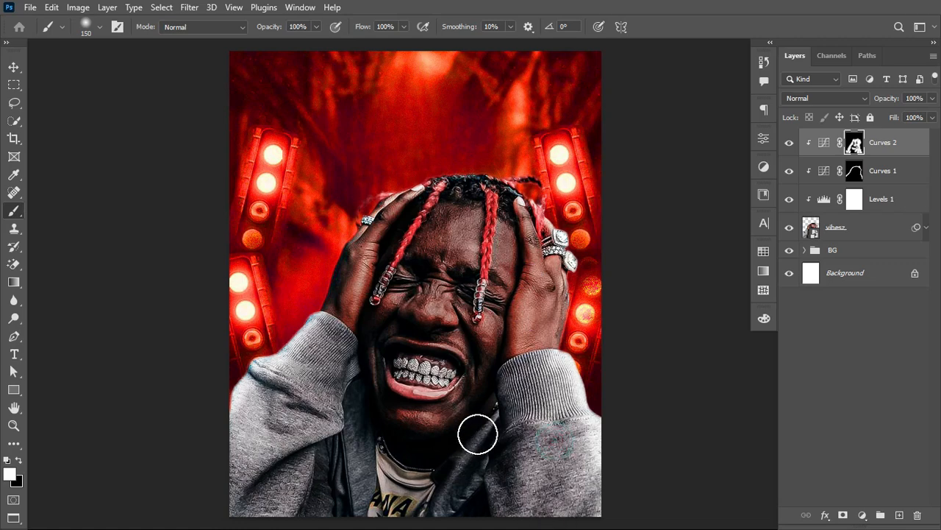
mouse_move(490, 413)
mouse_down()
mouse_move(471, 467)
mouse_move(499, 430)
mouse_move(489, 452)
mouse_move(446, 504)
mouse_up()
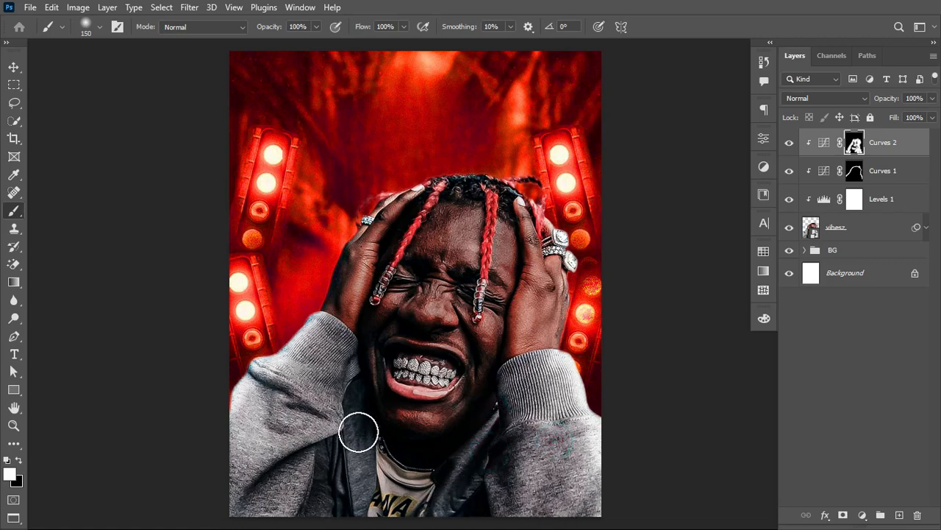
drag(334, 462, 334, 461)
drag(280, 400, 227, 475)
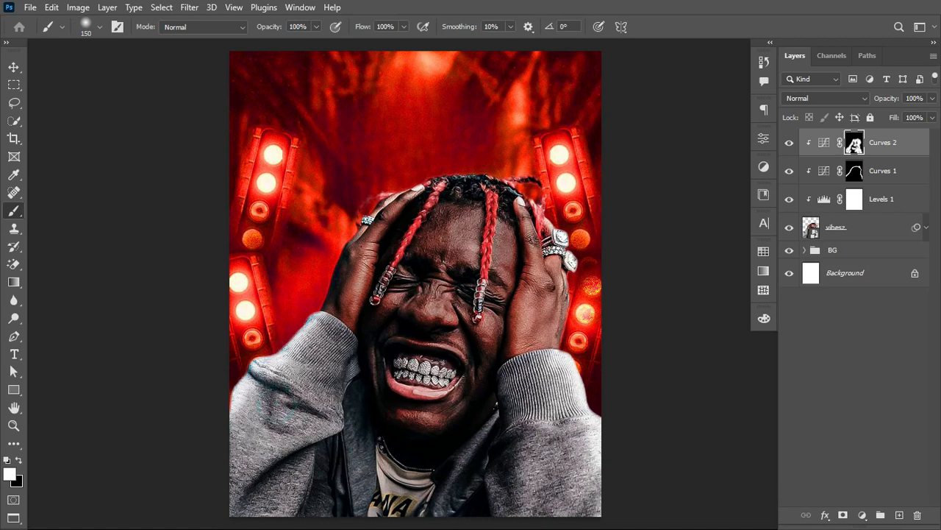
drag(436, 378, 399, 378)
Step: Soften the darkening in the Curves 2 adjustment by moving its point toward the shadows, and compare the portrait with and without it
double_click(825, 145)
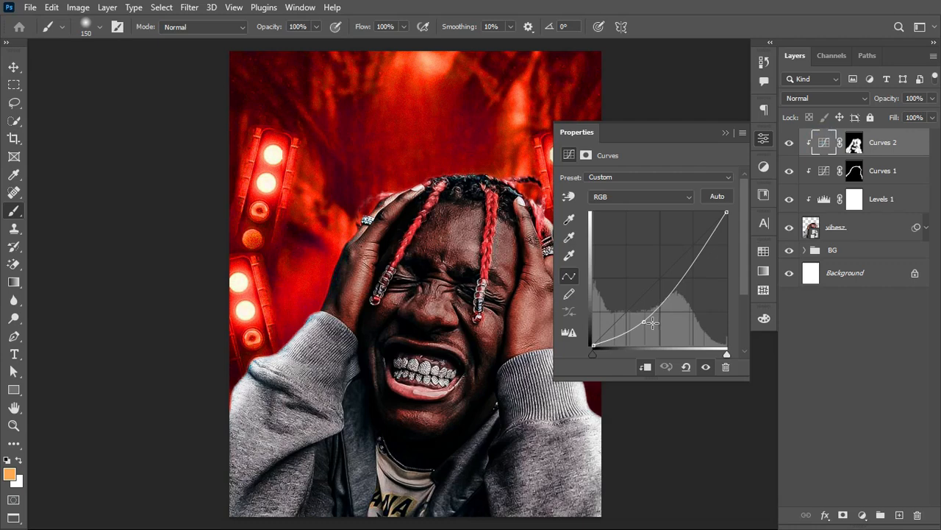
drag(653, 321, 631, 325)
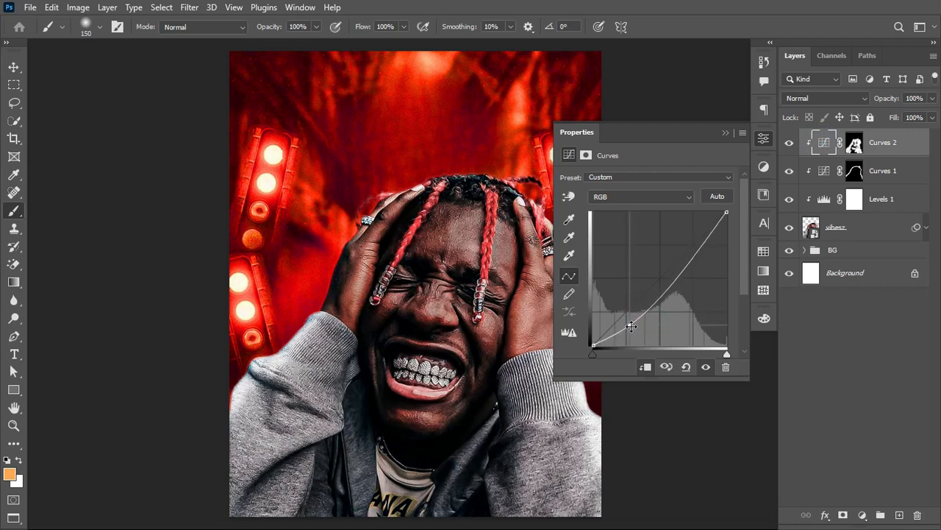
click(790, 143)
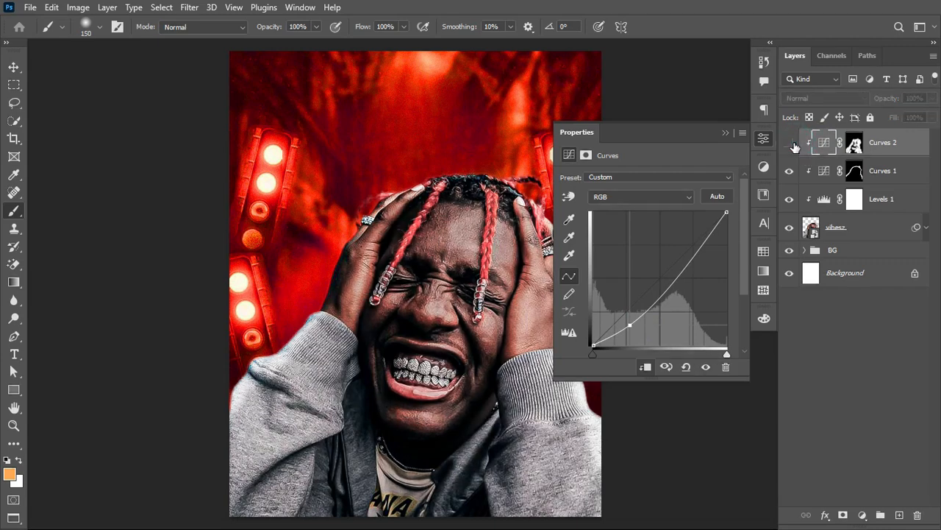
click(791, 144)
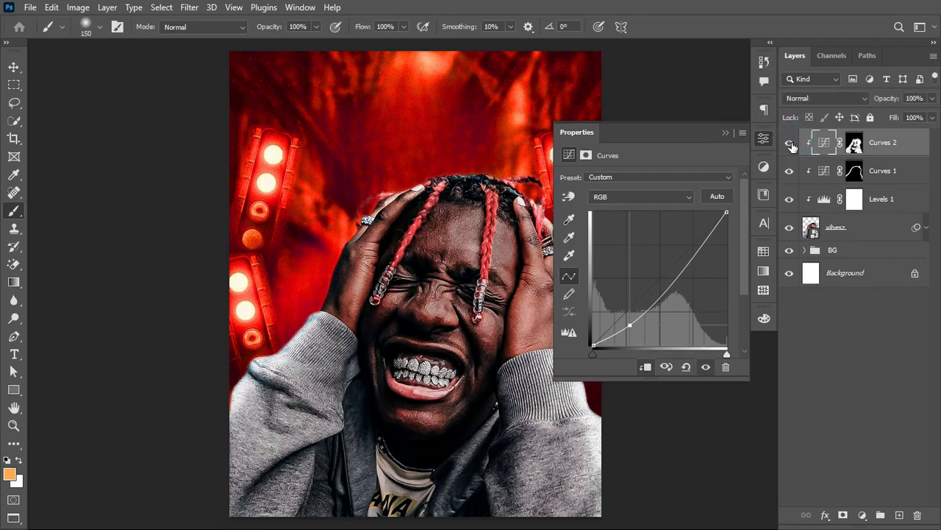
click(726, 134)
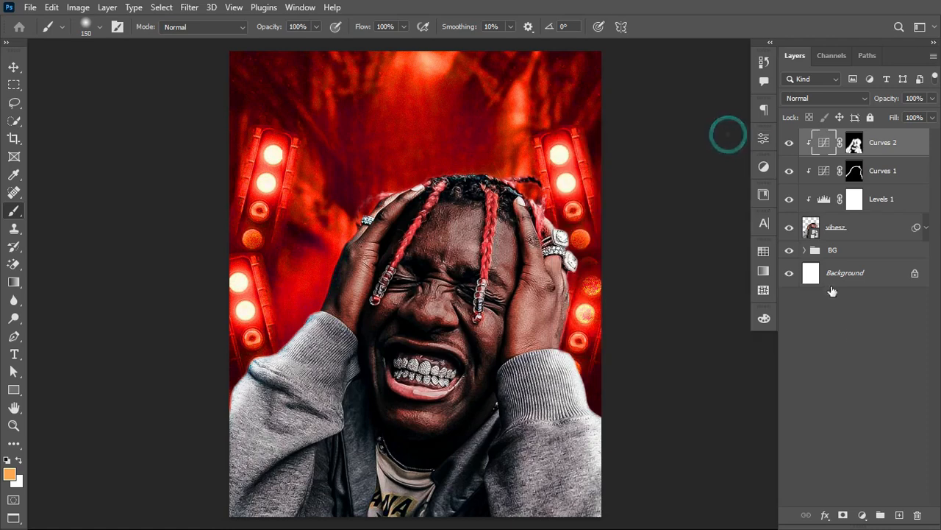
Step: Add a Hue/Saturation adjustment layer with default settings above Curves 2
click(862, 515)
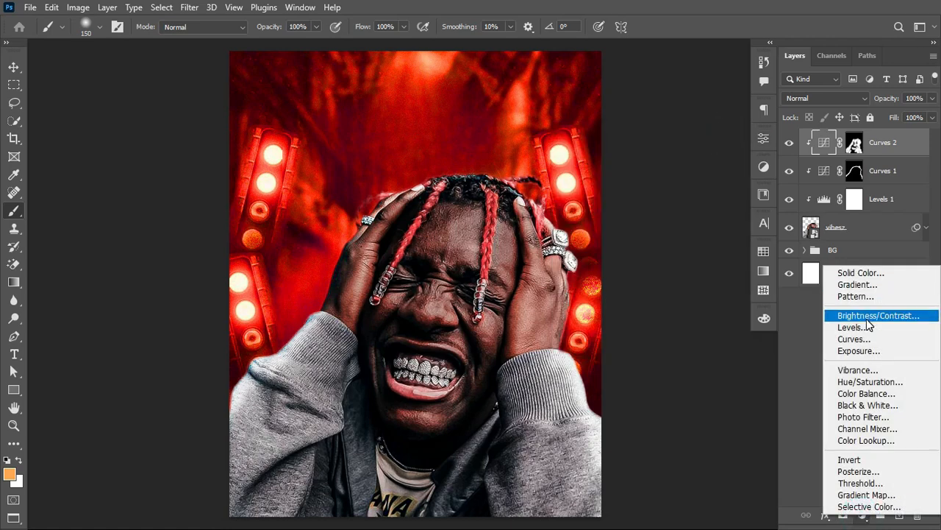
click(856, 382)
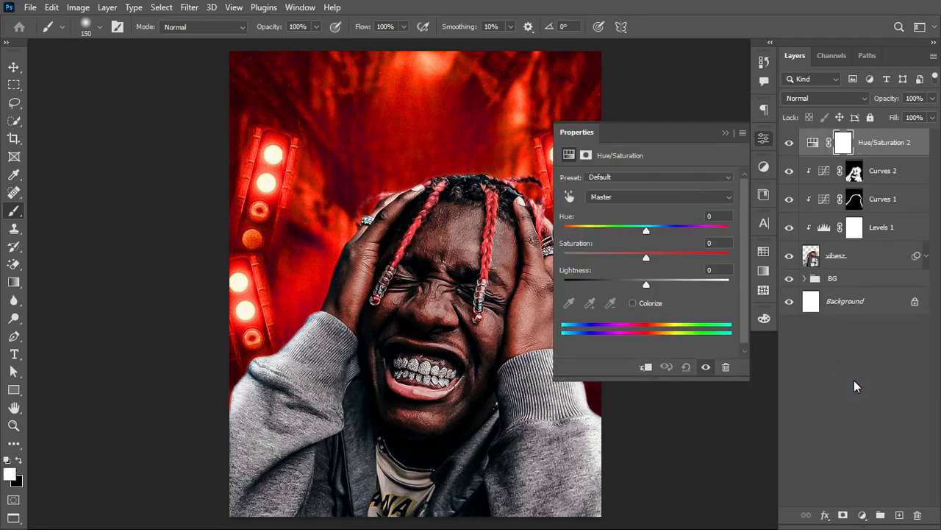
click(726, 133)
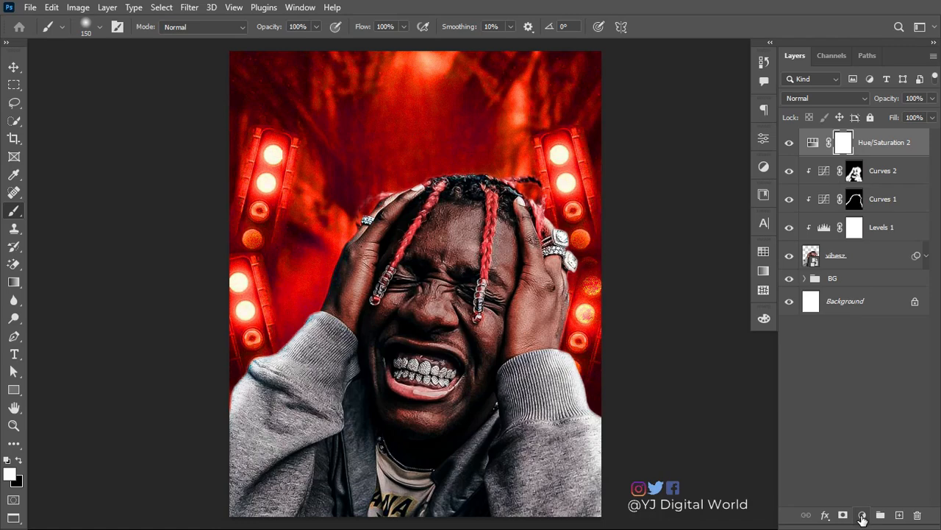
Step: Add a Solid Color fill of #ffa94d below the Hue/Saturation 2 layer and clip it to the portrait
click(862, 517)
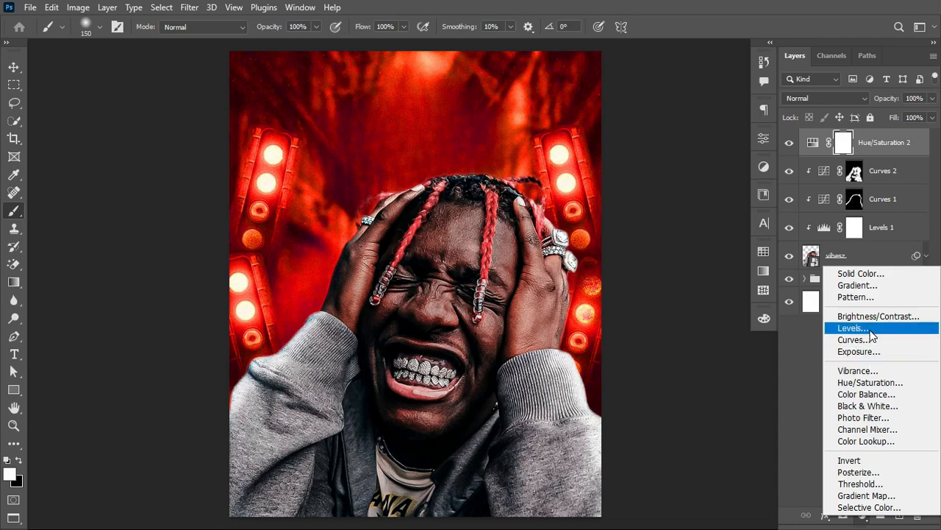
click(877, 273)
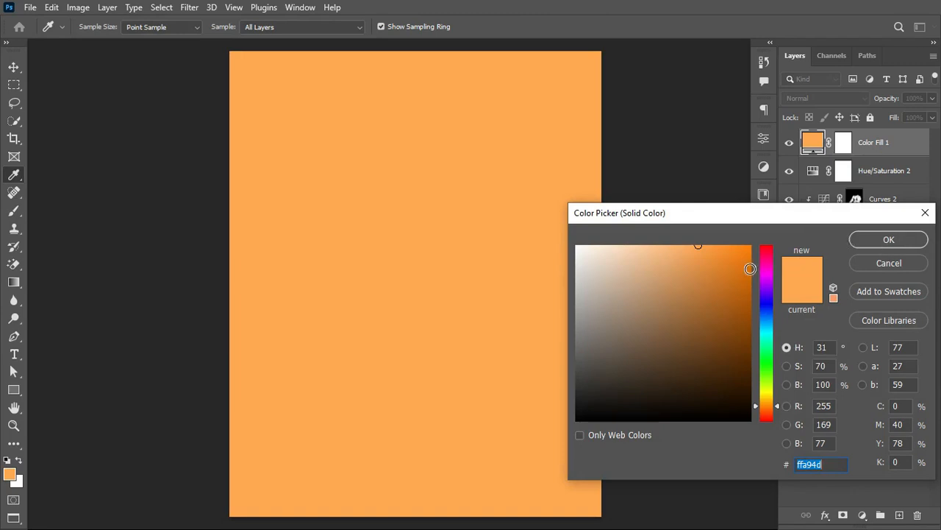
click(877, 243)
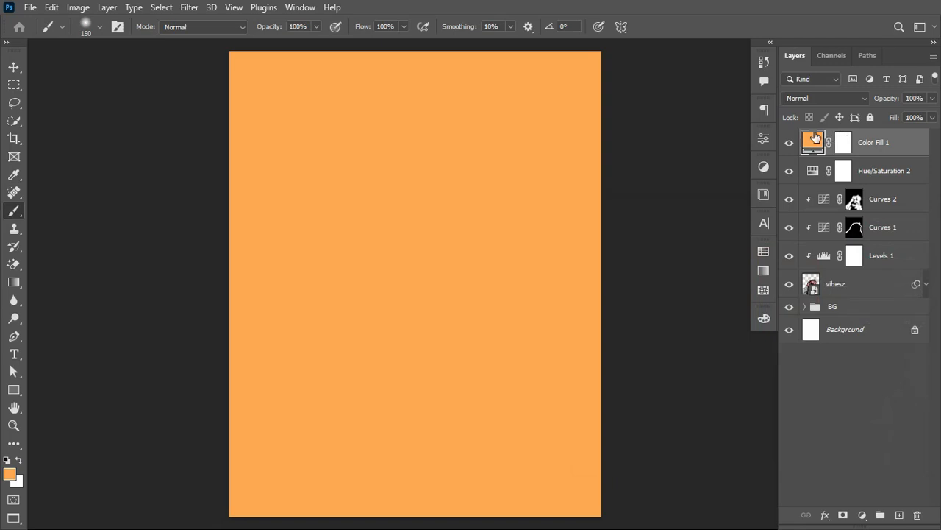
drag(812, 141, 815, 186)
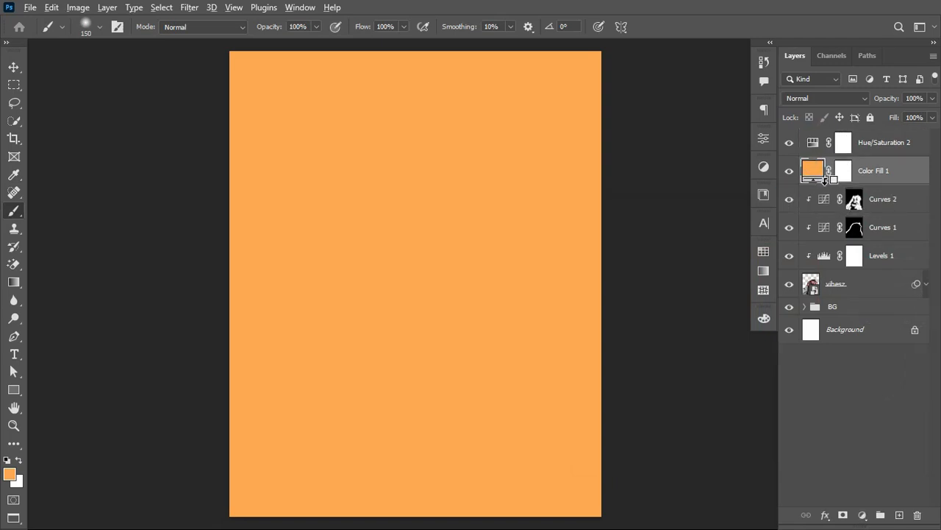
alt+click(825, 183)
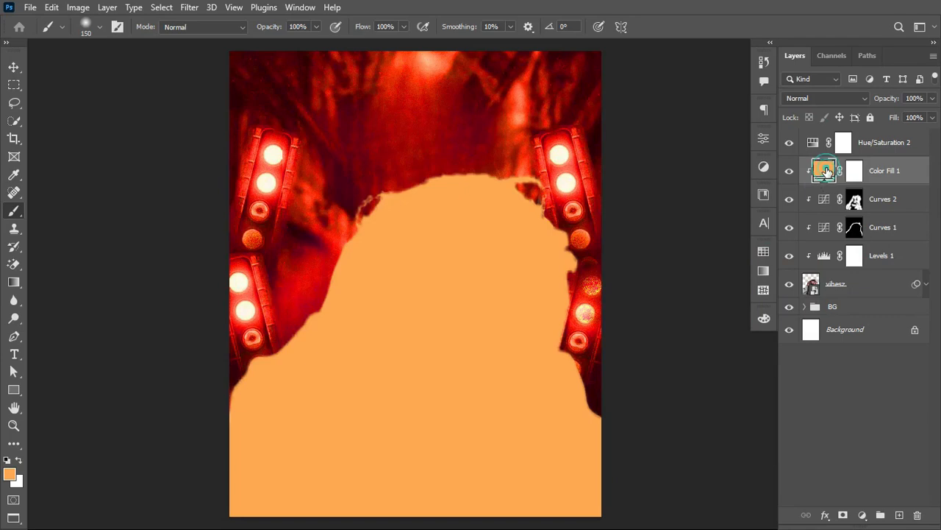
Step: Recolor the clipped color fill to bright red #ff2523 by sampling the upper-right stage light
double_click(826, 171)
click(581, 93)
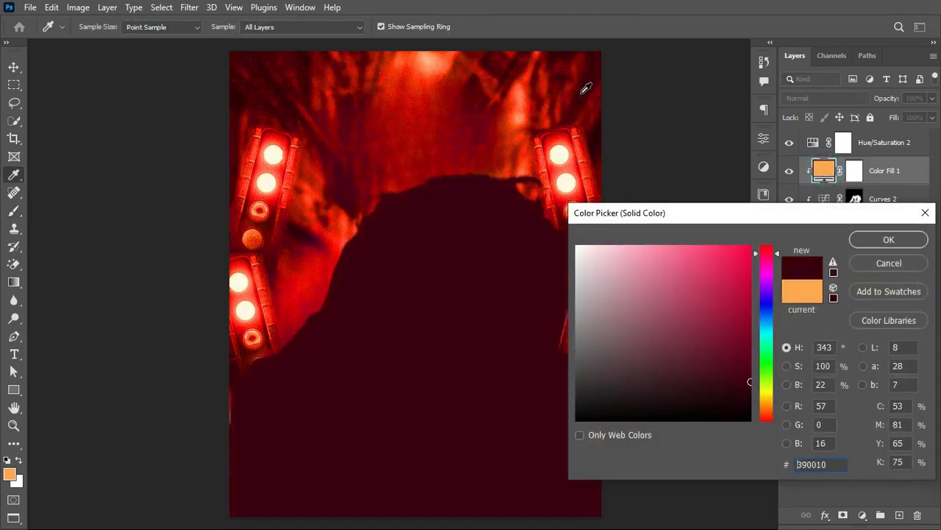
drag(586, 88, 567, 133)
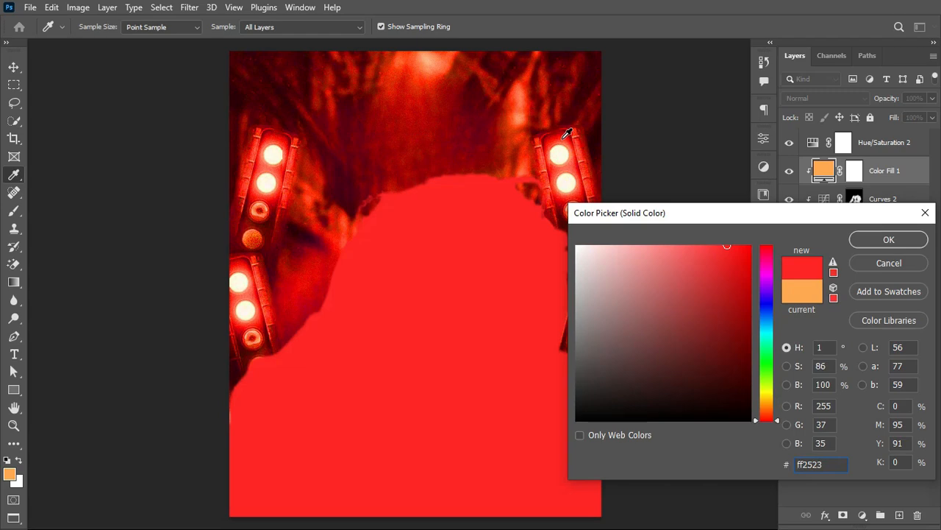
click(889, 239)
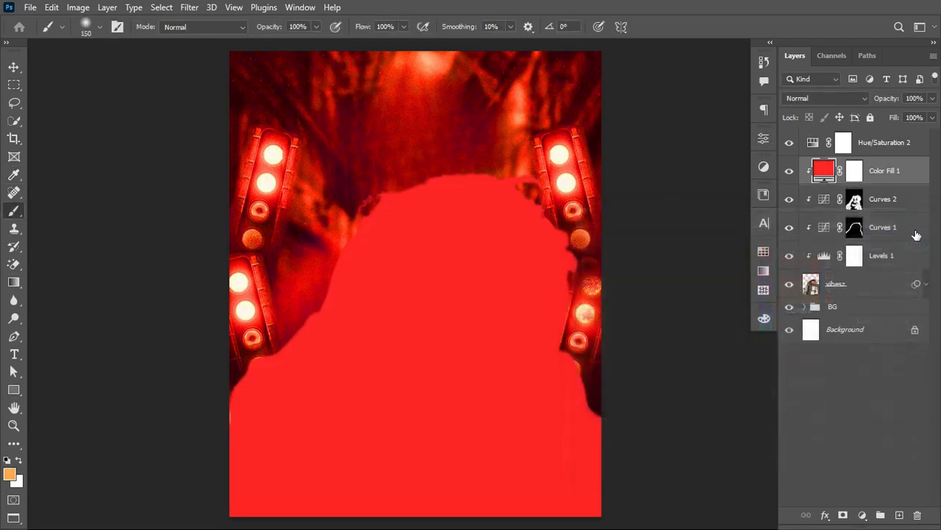
Step: Invert the Color Fill 1 mask to black and reduce the brush size to 60 px
click(856, 172)
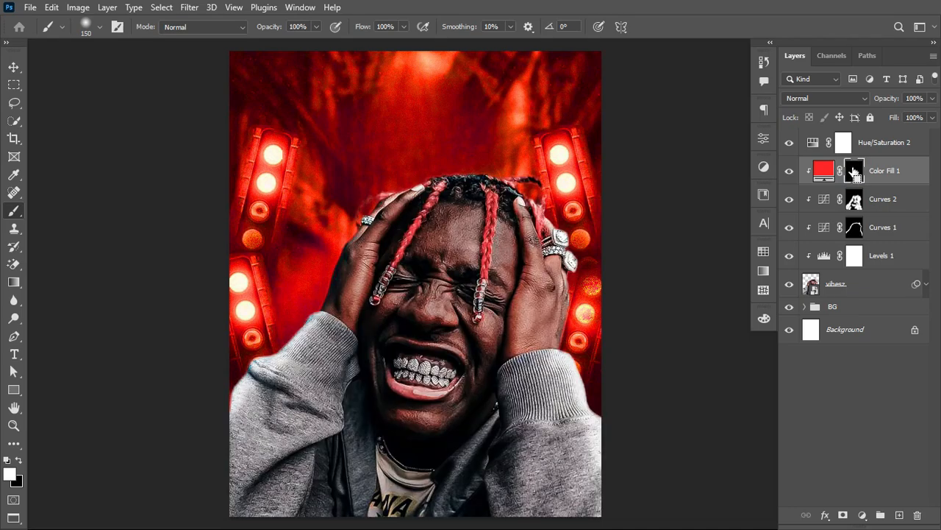
key(ctrl+i)
click(854, 174)
key(bracketleft)
key(bracketleft)
key(bracketleft)
key(bracketleft)
key(bracketleft)
key(bracketleft)
Step: Paint white on the Color Fill 1 mask at 11% flow along the outline of the hands, hair and sleeves for a red rim light
click(435, 175)
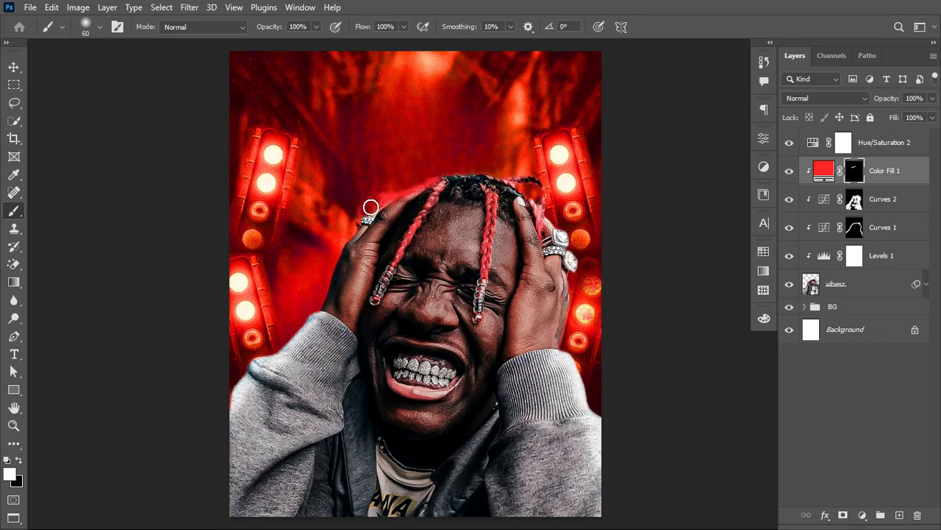
key(ctrl+z)
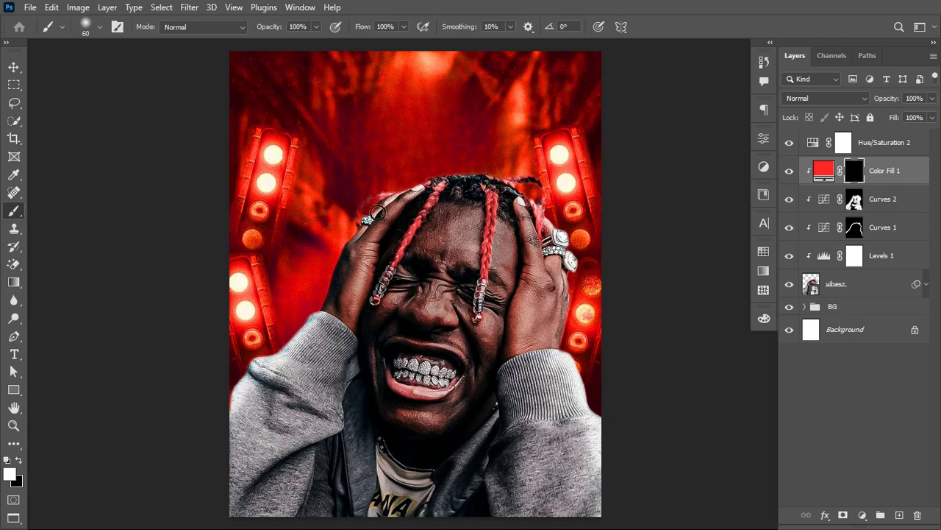
drag(368, 36, 306, 46)
mouse_move(402, 189)
mouse_down()
mouse_move(341, 235)
mouse_move(375, 210)
mouse_move(289, 345)
mouse_move(309, 324)
mouse_move(253, 366)
mouse_move(220, 429)
mouse_move(294, 352)
mouse_move(232, 384)
mouse_move(315, 318)
mouse_move(358, 227)
mouse_up()
key(ctrl+z)
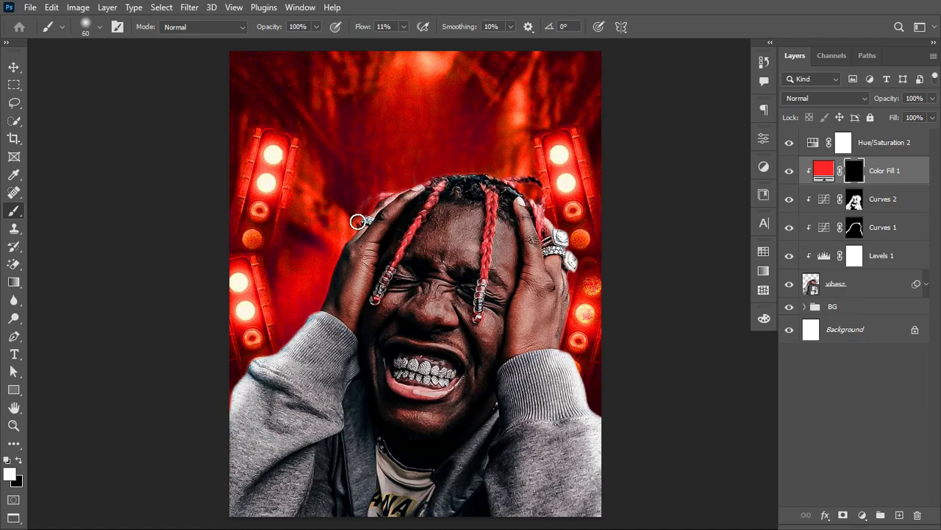
mouse_move(345, 251)
mouse_down()
mouse_move(307, 309)
mouse_move(328, 288)
mouse_move(328, 298)
mouse_move(283, 349)
mouse_move(301, 334)
mouse_move(215, 403)
mouse_move(273, 349)
mouse_move(205, 429)
mouse_move(276, 349)
mouse_move(202, 439)
mouse_move(325, 296)
mouse_move(296, 346)
mouse_move(385, 207)
mouse_move(416, 181)
mouse_move(505, 175)
mouse_move(482, 175)
mouse_move(543, 183)
mouse_move(518, 180)
mouse_move(553, 193)
mouse_move(541, 210)
mouse_move(584, 281)
mouse_move(575, 246)
mouse_move(577, 307)
mouse_move(570, 272)
mouse_move(560, 334)
mouse_move(620, 464)
mouse_up()
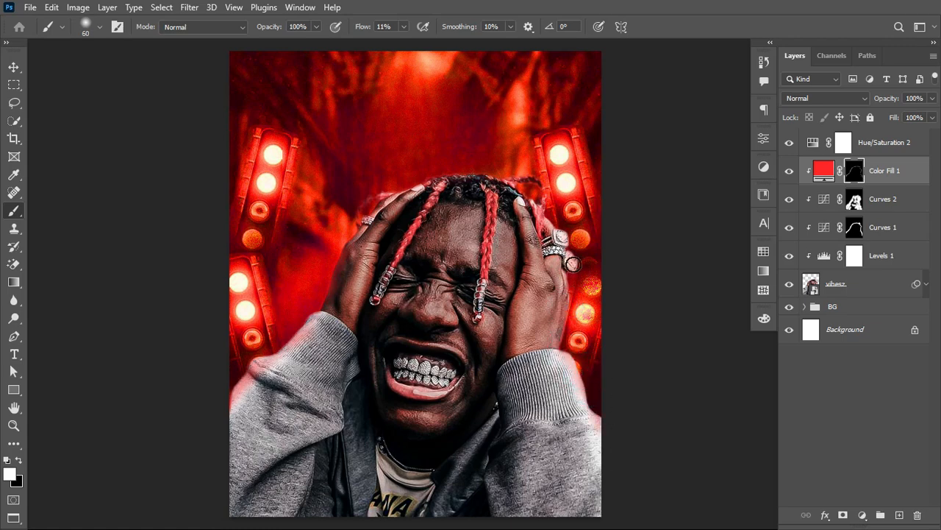
Step: Build up the red rim along the right-hand side of the hand, rings and sleeve, lowering the brush flow to 4%
drag(570, 274, 562, 339)
drag(369, 26, 366, 27)
mouse_move(561, 360)
mouse_down()
mouse_move(593, 469)
mouse_move(578, 414)
mouse_move(614, 471)
mouse_up()
drag(588, 412, 611, 463)
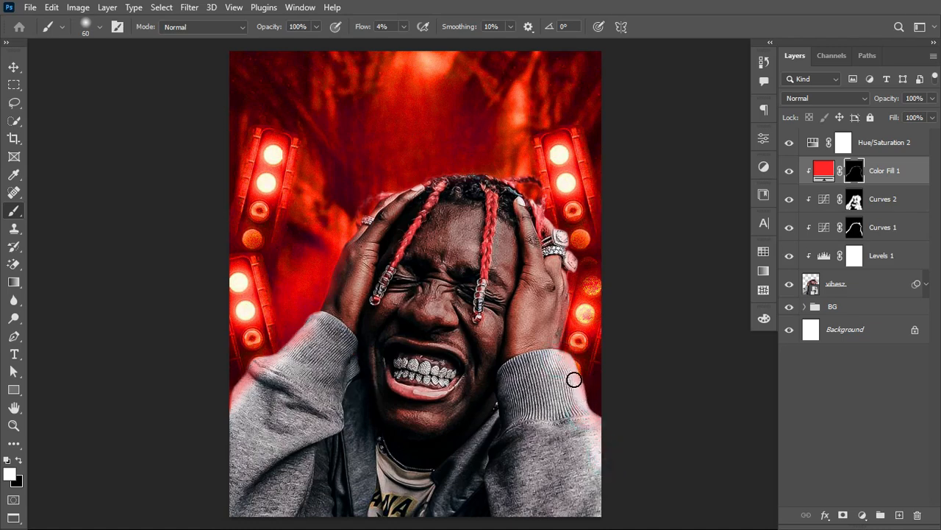
drag(560, 359, 557, 329)
drag(563, 289, 567, 278)
drag(571, 220, 570, 202)
Step: Feather the Color Fill 1 mask slightly to soften the red rim
click(764, 139)
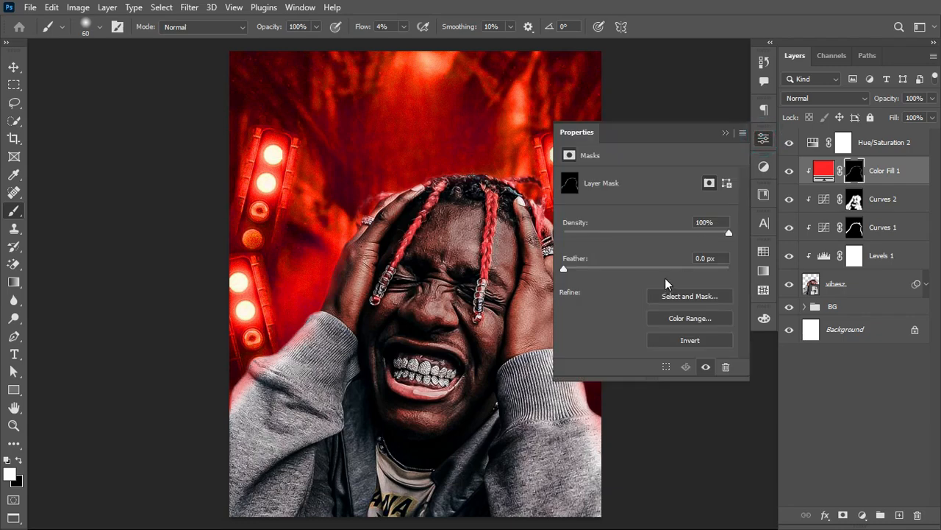
drag(565, 267, 593, 271)
click(726, 132)
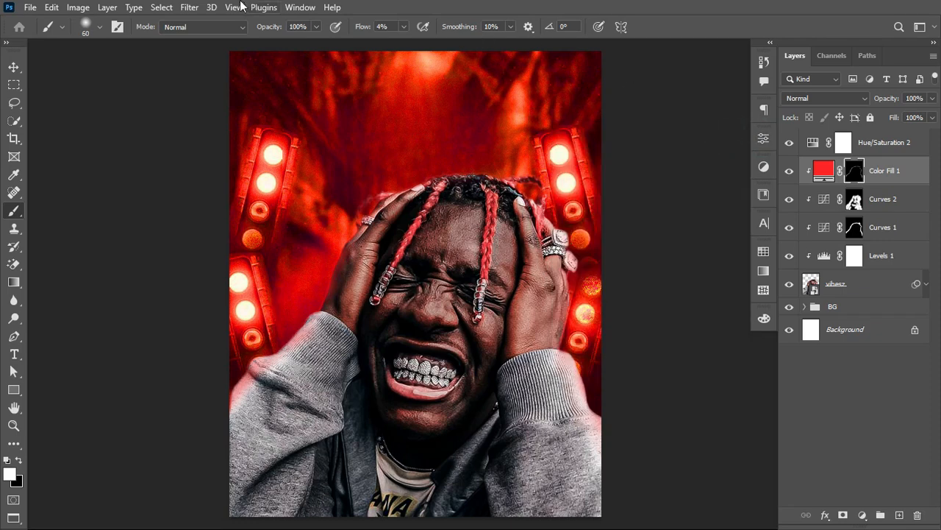
click(298, 8)
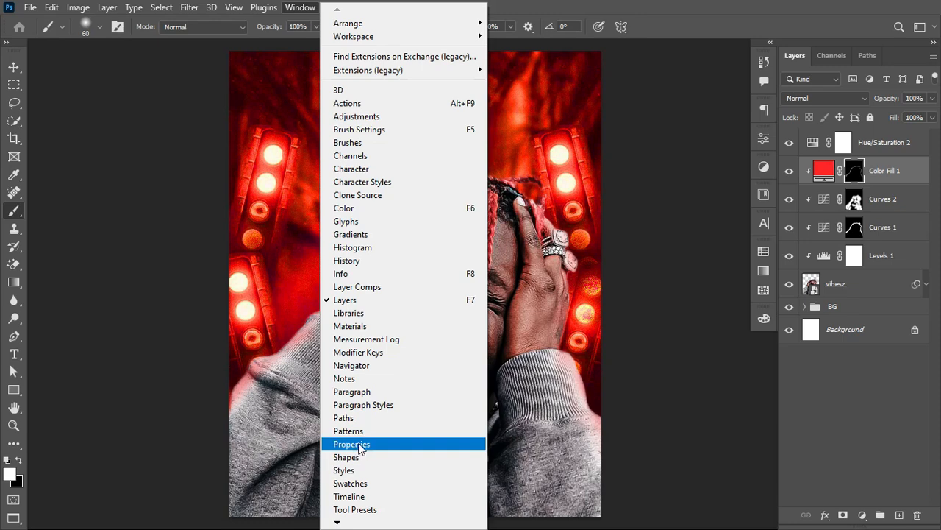
click(712, 6)
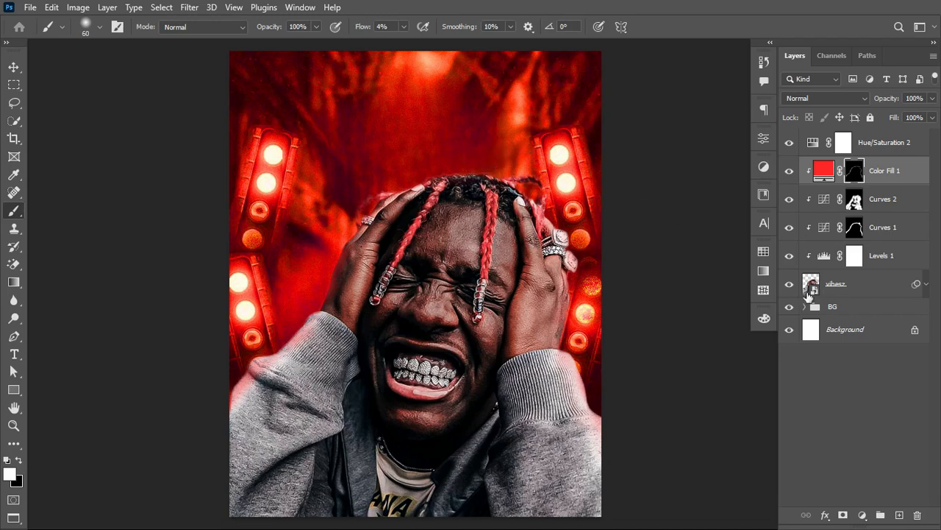
Step: Set the hue of the Hue/Saturation 1 adjustment in the BG group to -127 for a blue backdrop
click(805, 308)
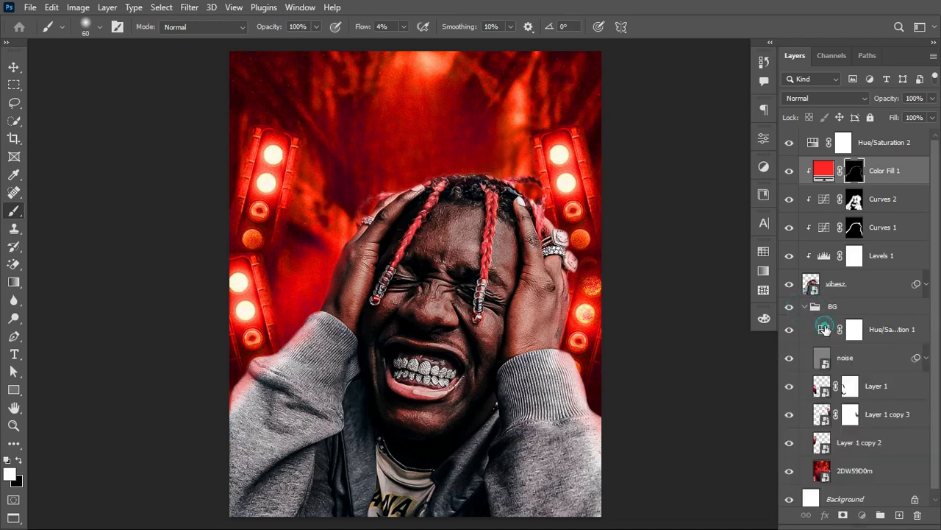
double_click(824, 329)
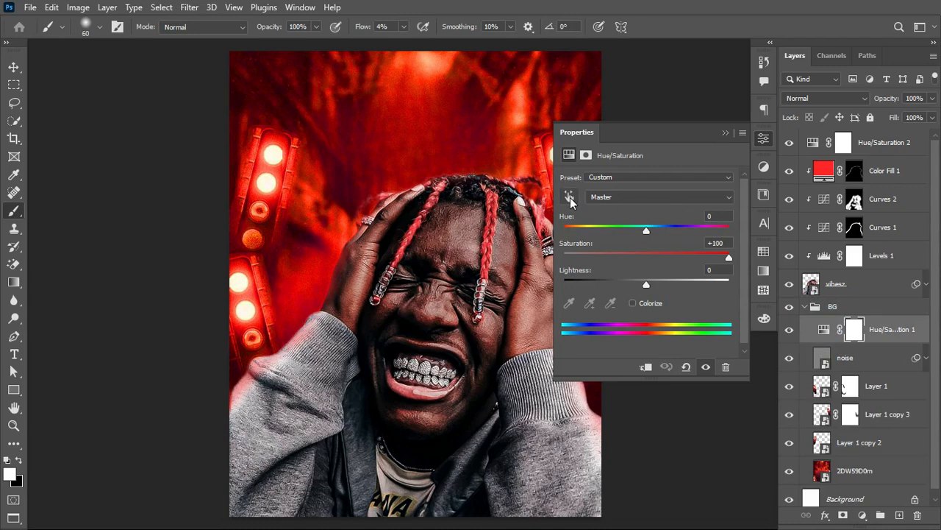
drag(650, 229, 581, 246)
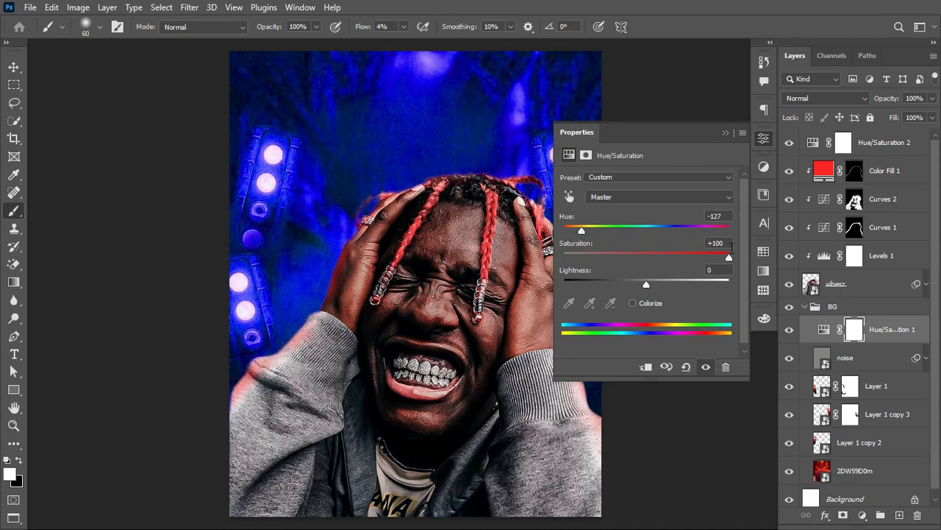
click(726, 134)
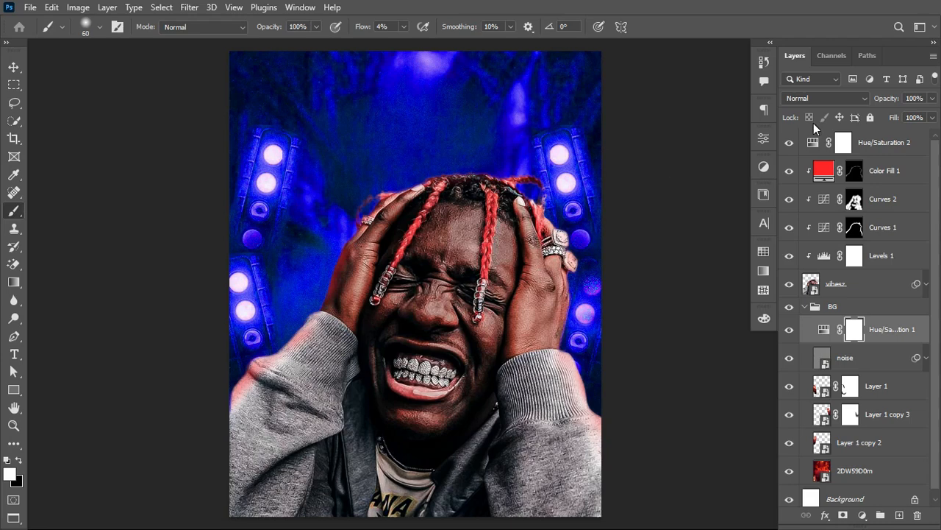
click(806, 306)
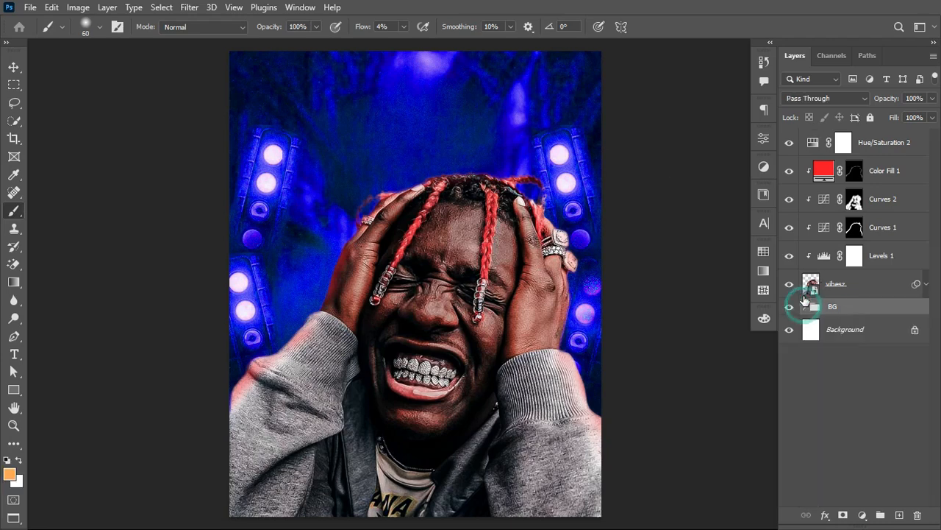
Step: Clip the Hue/Saturation 2 adjustment to the portrait layers and set its hue to -127
click(793, 142)
click(812, 144)
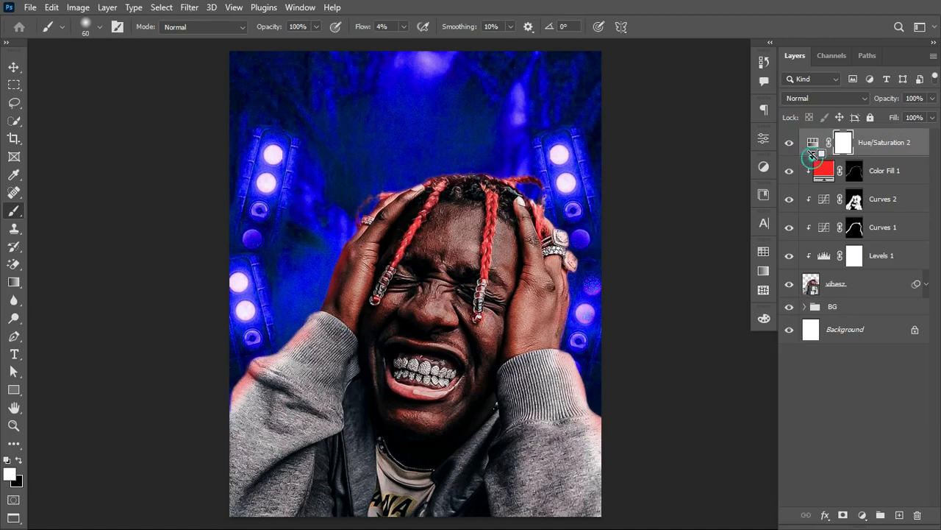
alt+click(813, 156)
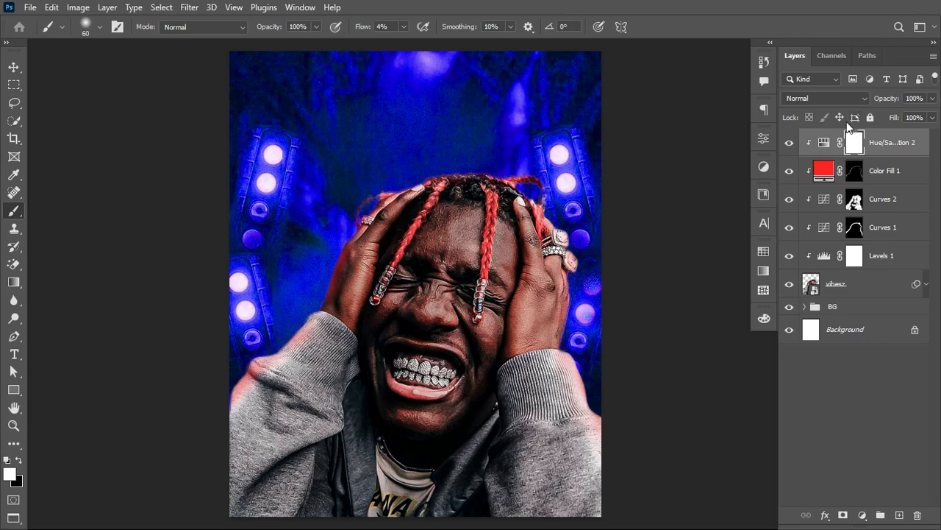
double_click(824, 143)
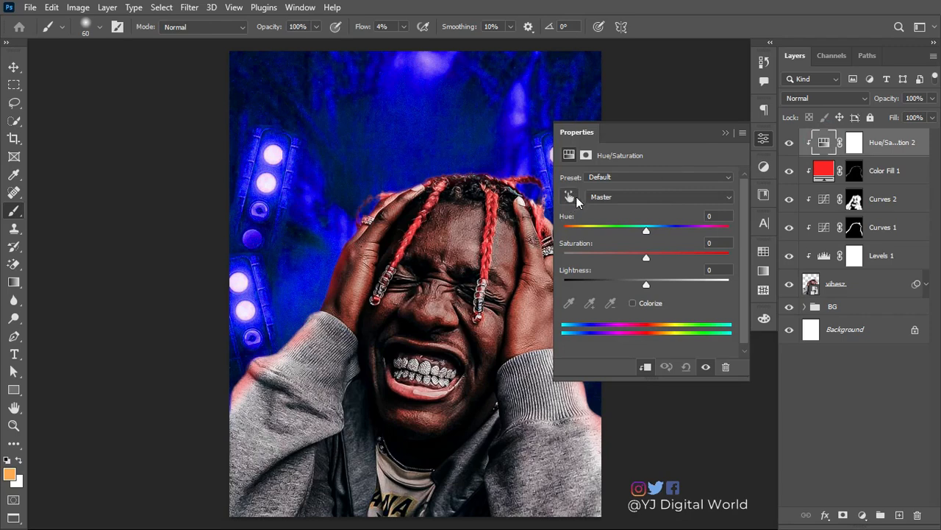
drag(648, 231, 582, 231)
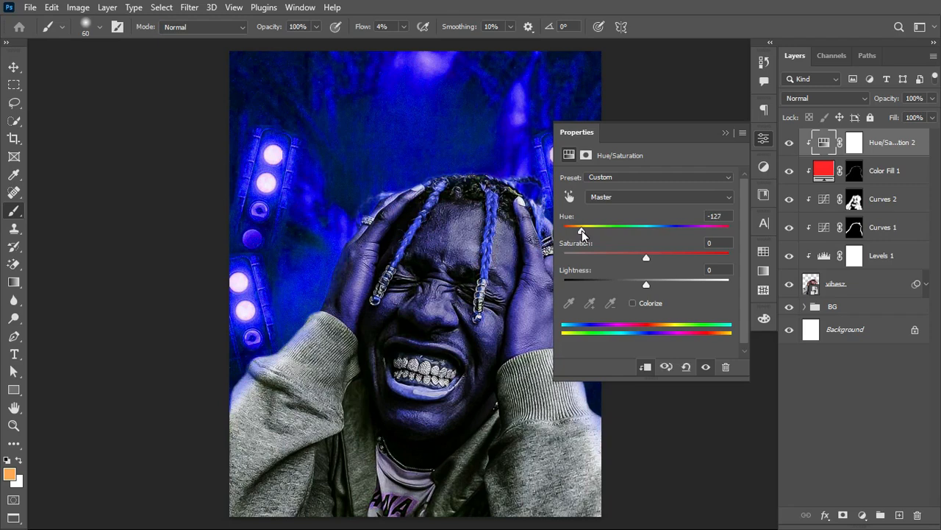
click(725, 133)
Step: Invert the Hue/Saturation 2 mask to black and set the brush to 100% flow and 35 px
click(853, 144)
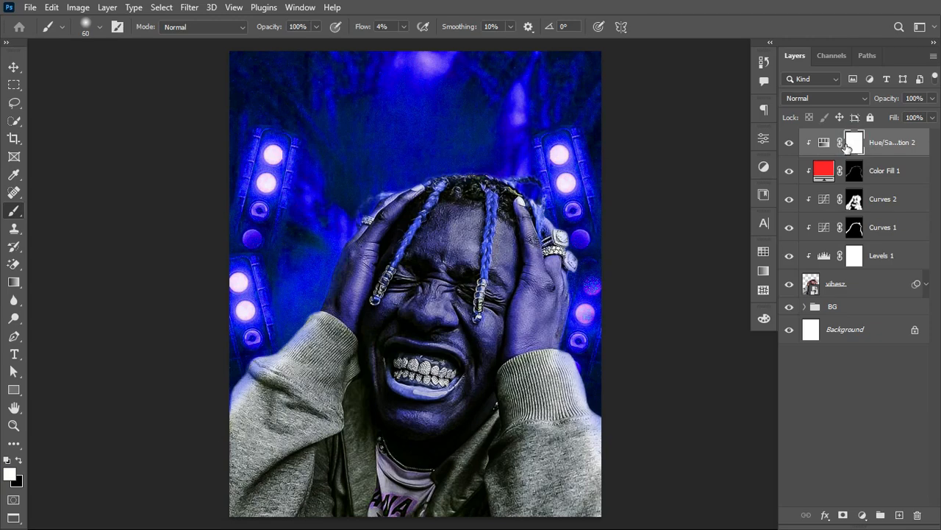
key(ctrl+i)
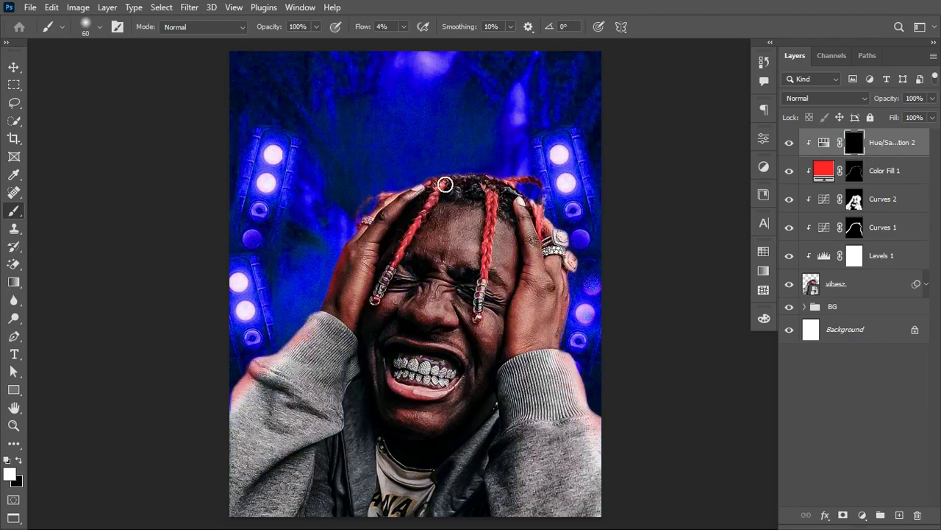
drag(360, 26, 505, 29)
scroll(464, 231, up, 4)
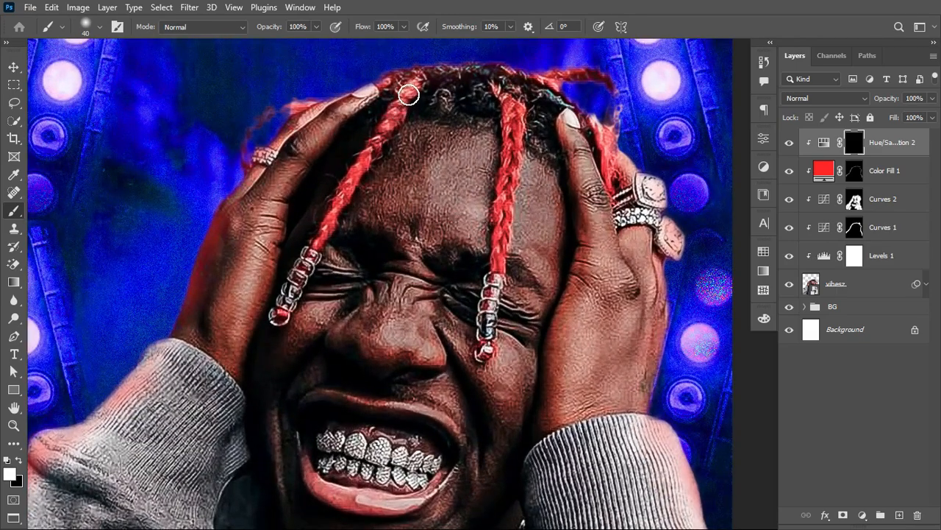
key(bracketleft)
Step: Paint white on the Hue/Saturation 2 mask over all the red braids and loose hair strands to turn them blue
mouse_move(416, 83)
mouse_down()
mouse_move(386, 123)
mouse_move(415, 85)
mouse_move(279, 316)
mouse_up()
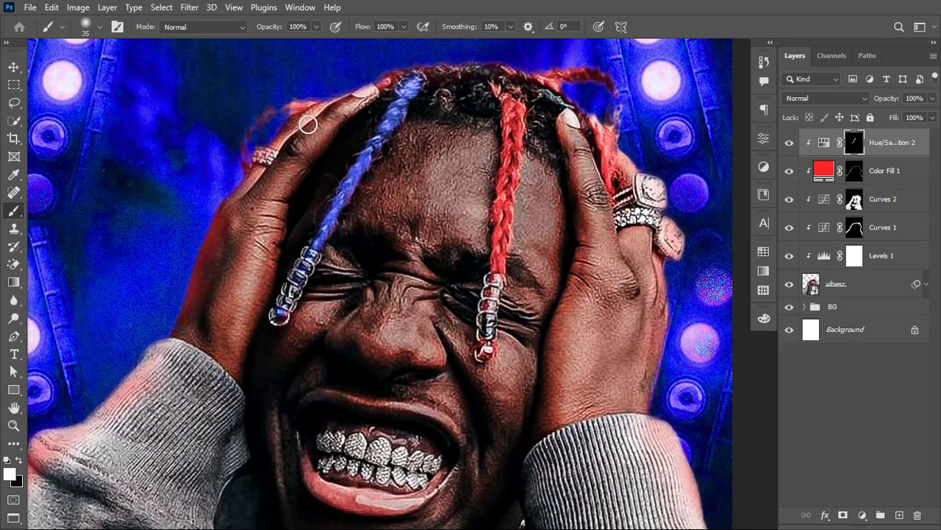
mouse_move(304, 98)
mouse_down()
mouse_move(257, 126)
mouse_move(242, 159)
mouse_up()
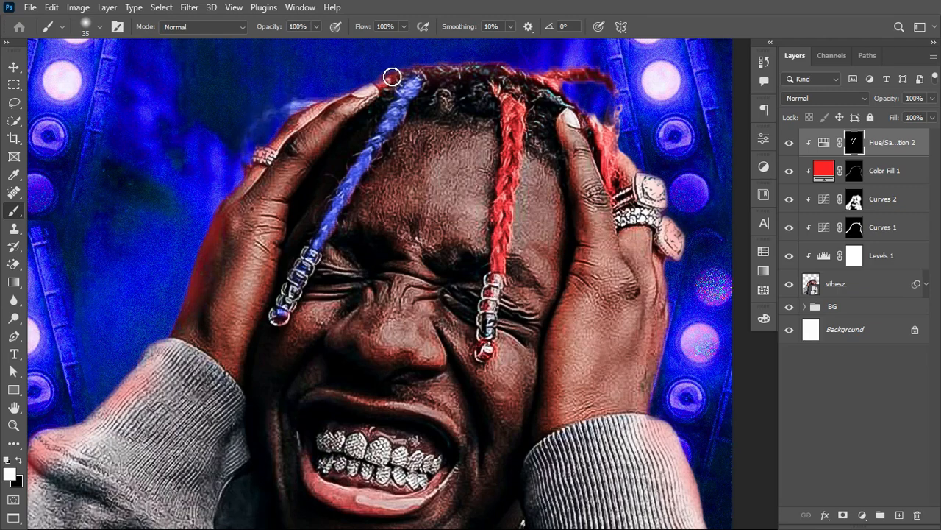
drag(387, 79, 397, 72)
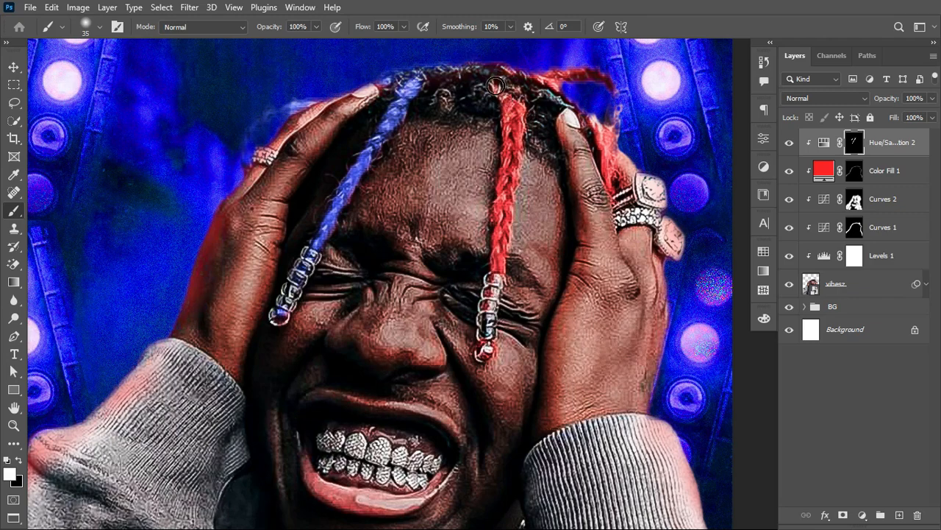
mouse_move(496, 86)
mouse_down()
mouse_move(509, 114)
mouse_move(519, 108)
mouse_move(512, 161)
mouse_move(519, 117)
mouse_move(484, 353)
mouse_up()
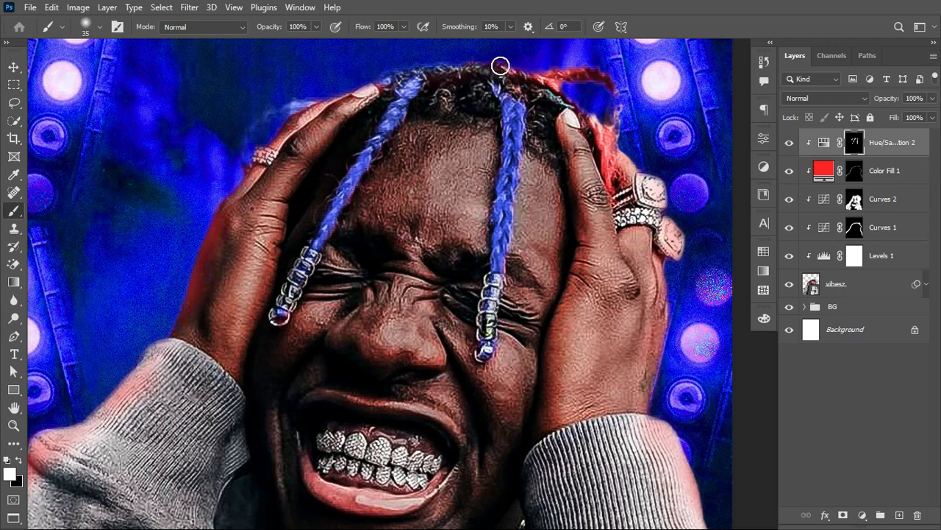
mouse_move(500, 65)
mouse_down()
mouse_move(571, 71)
mouse_move(555, 82)
mouse_move(593, 69)
mouse_move(609, 80)
mouse_move(620, 115)
mouse_move(610, 135)
mouse_move(593, 118)
mouse_move(605, 156)
mouse_move(613, 115)
mouse_move(614, 187)
mouse_up()
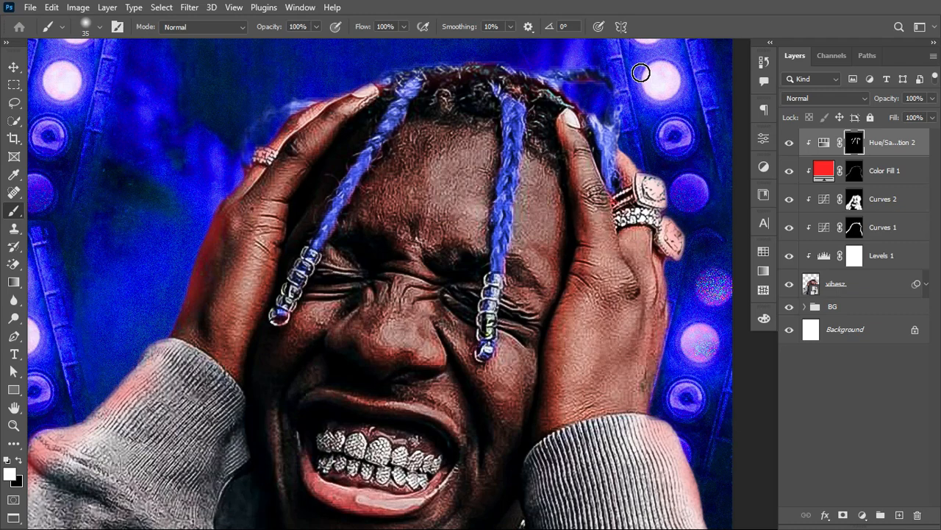
key(ctrl+0)
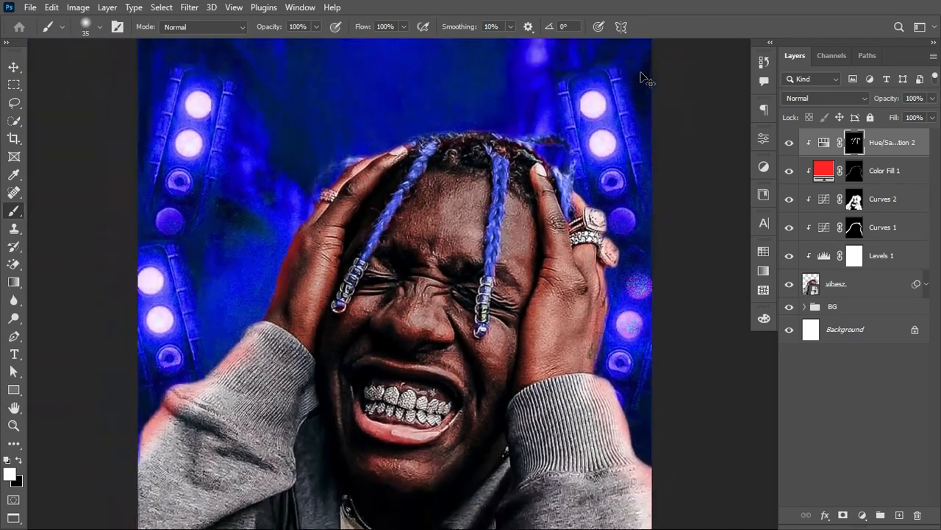
key(ctrl+minus)
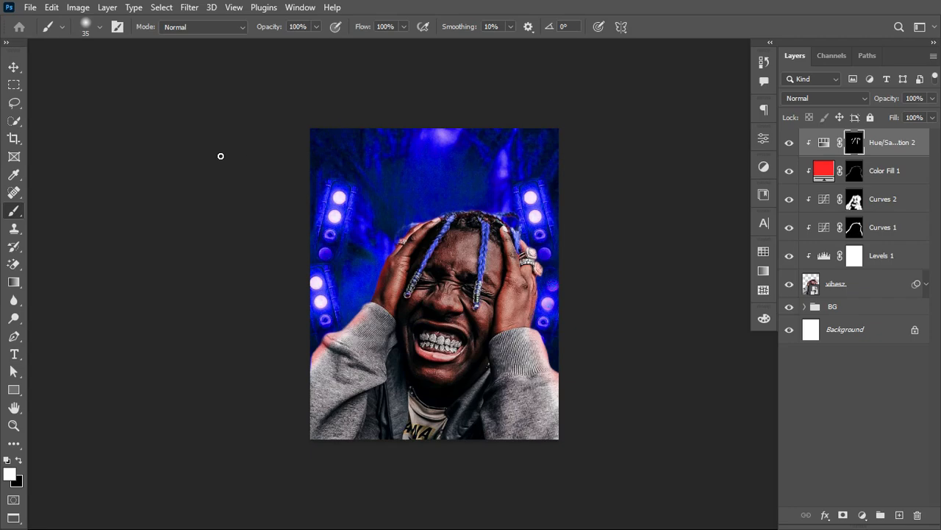
Step: Change the Color Fill 1 rim light colour to blue, 234cff
click(14, 66)
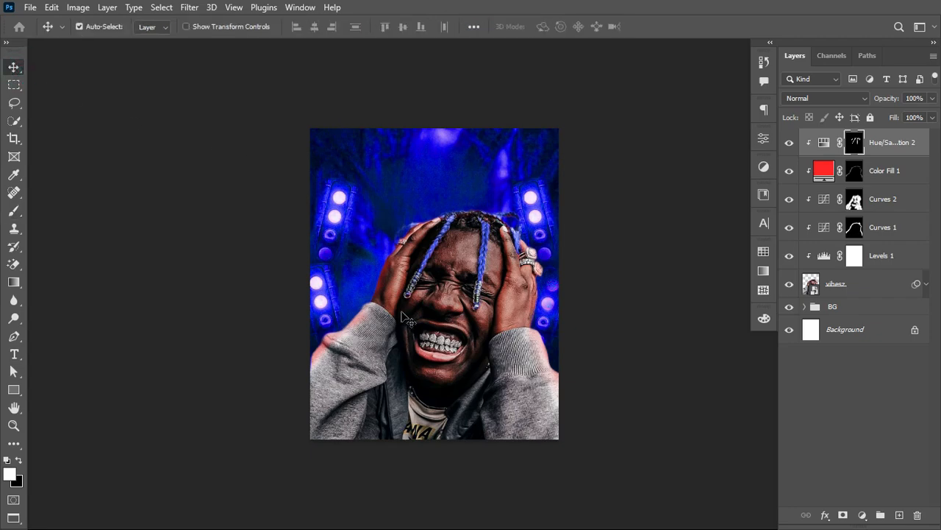
key(ctrl+plus)
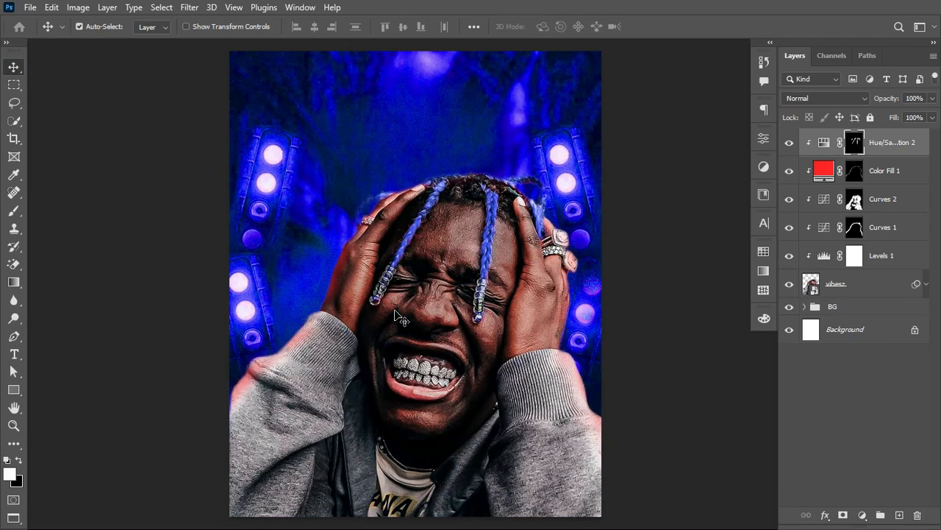
double_click(825, 172)
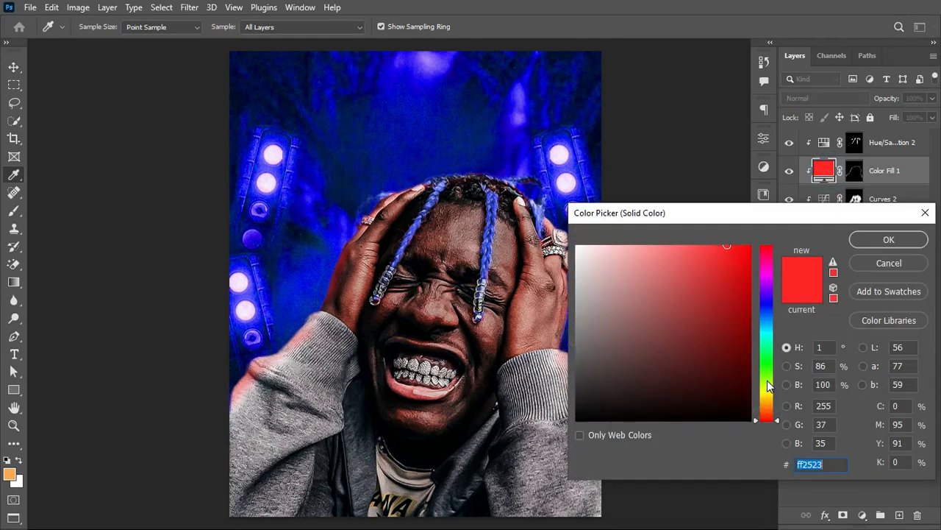
drag(767, 390, 771, 309)
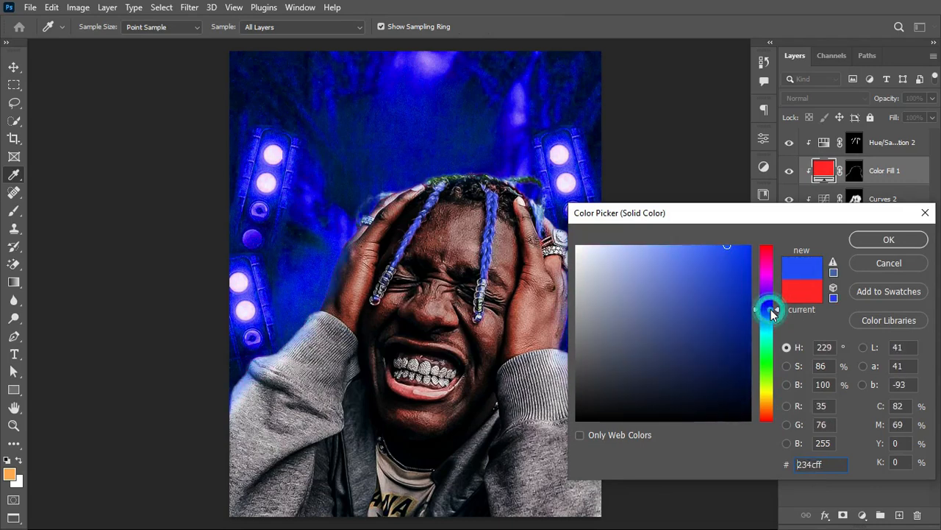
click(899, 238)
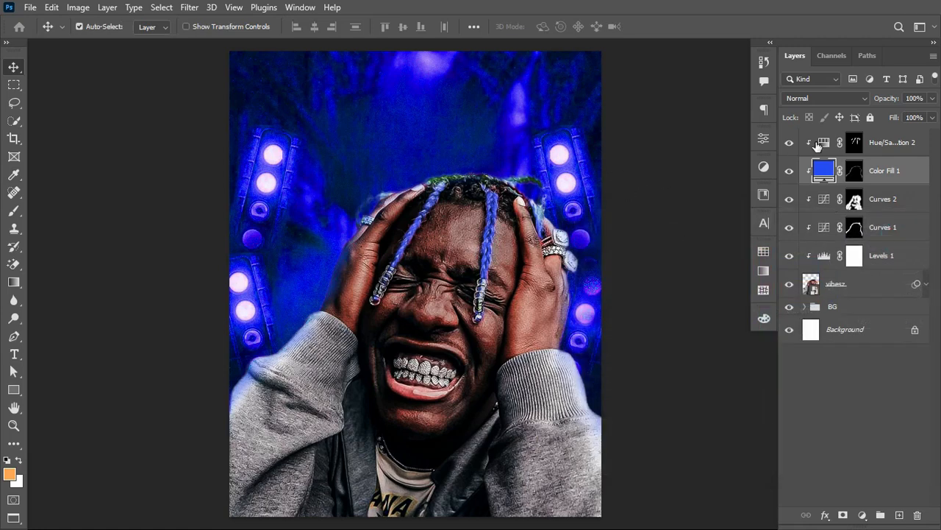
Step: Move the Color Fill 1 layer above Hue/Saturation 2, comparing the portrait with each adjustment hidden and shown
click(790, 145)
click(790, 144)
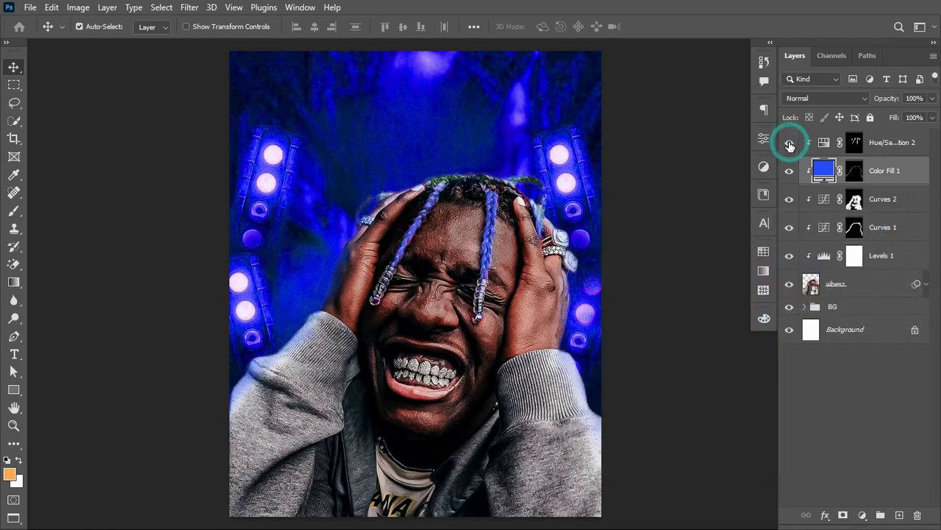
click(790, 170)
click(790, 171)
click(790, 172)
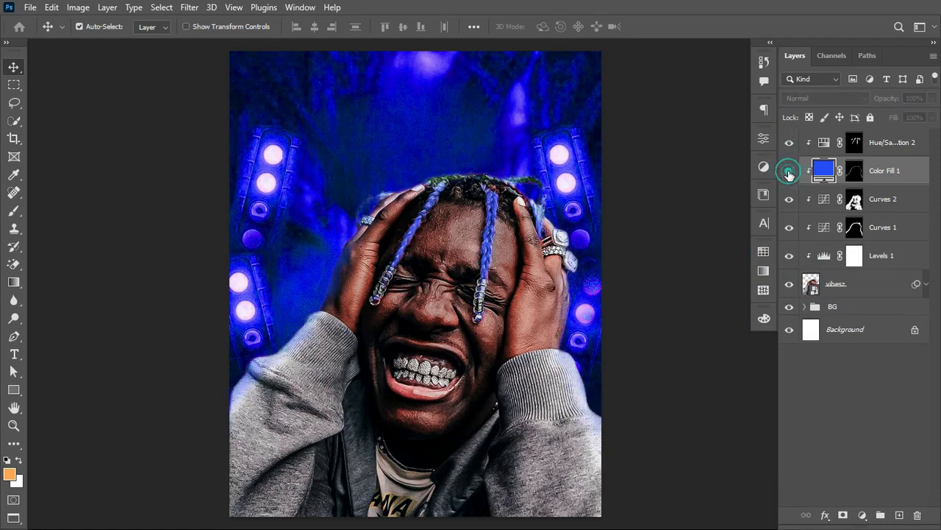
click(789, 172)
drag(822, 170, 820, 137)
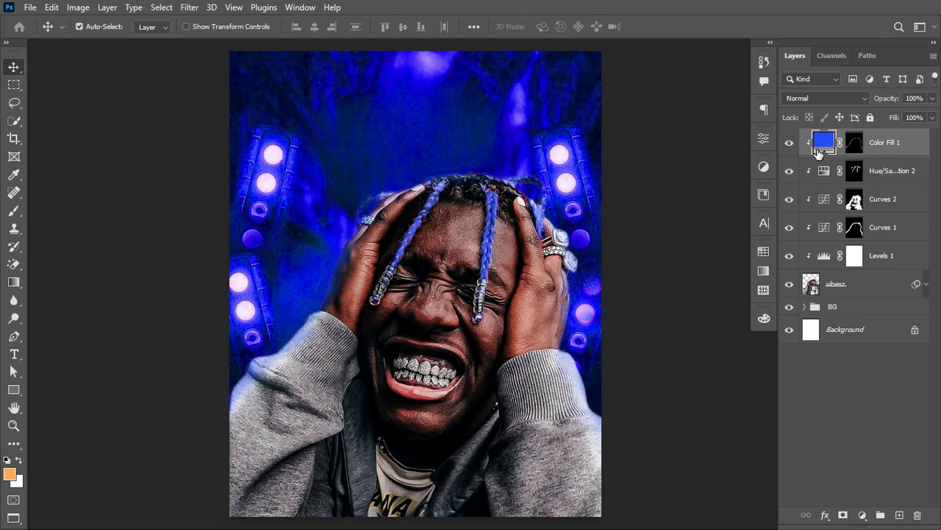
click(788, 143)
click(789, 144)
Step: Group the portrait layer with all its clipped adjustments, name the group MODEL, and check it by toggling its visibility
shift+click(845, 289)
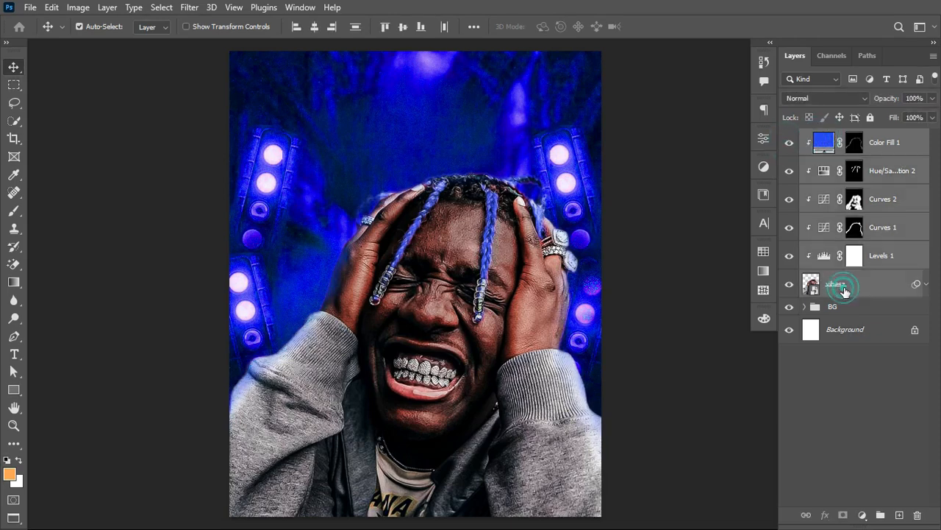
key(ctrl+g)
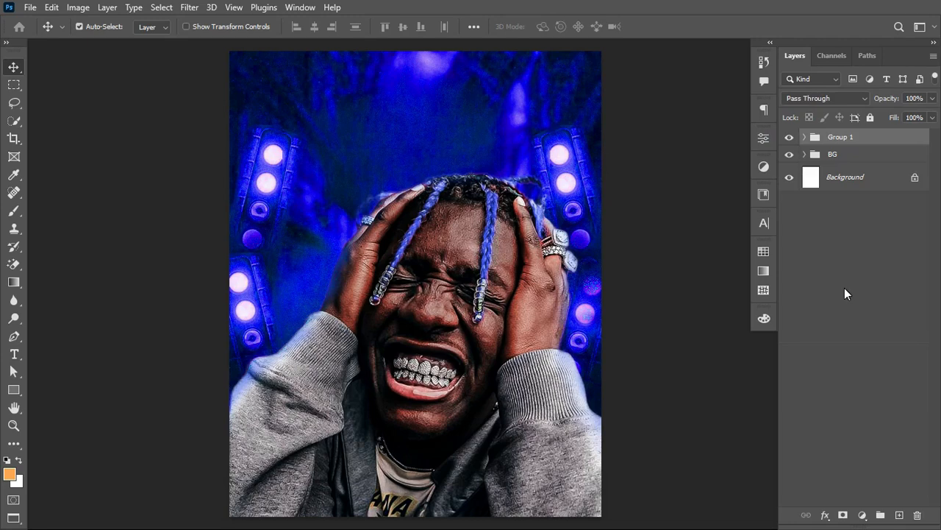
double_click(830, 136)
text(b)
key(Return)
click(789, 138)
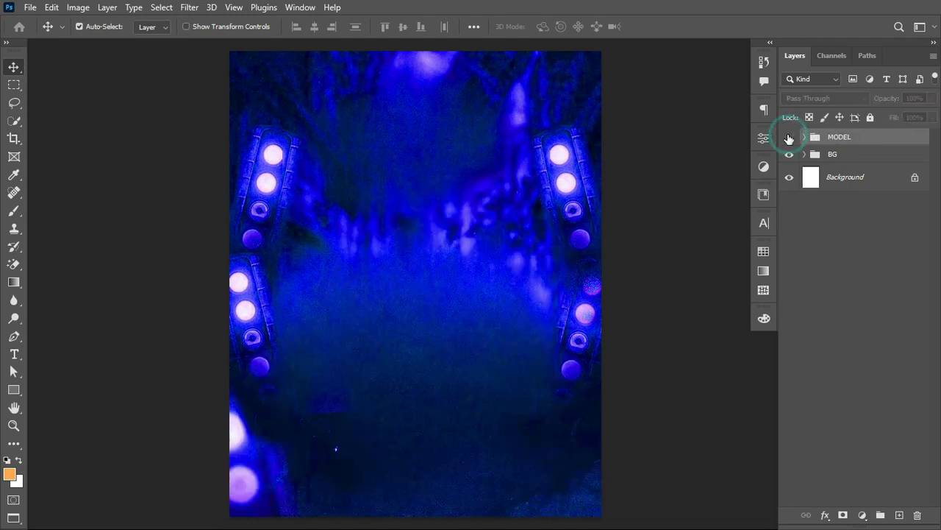
click(789, 138)
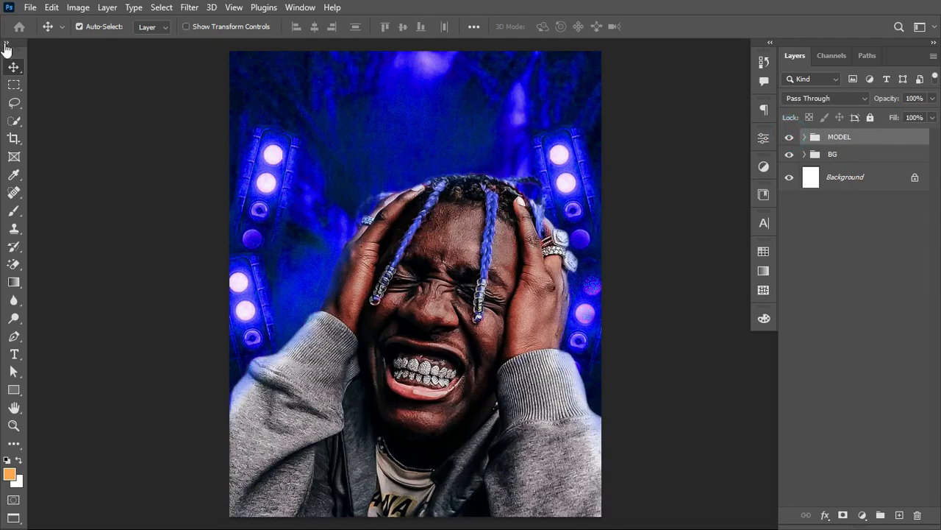
Step: Scale the MODEL group to 102.34% about its centre and add a white layer mask to the group
click(14, 68)
key(ctrl+t)
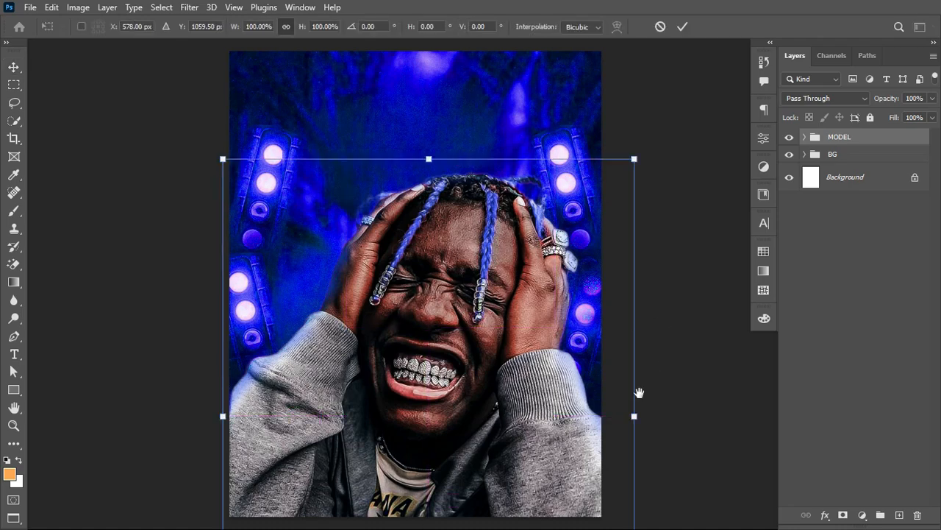
drag(636, 417, 647, 417)
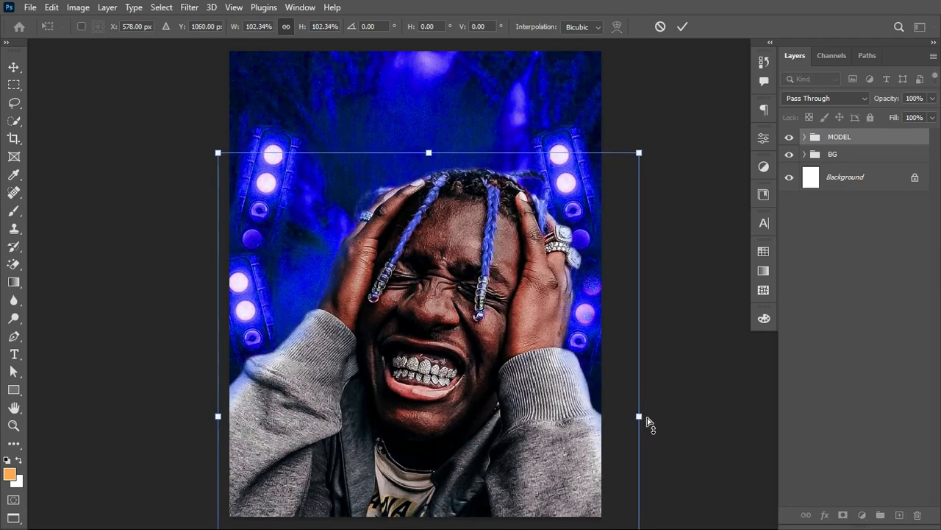
key(Return)
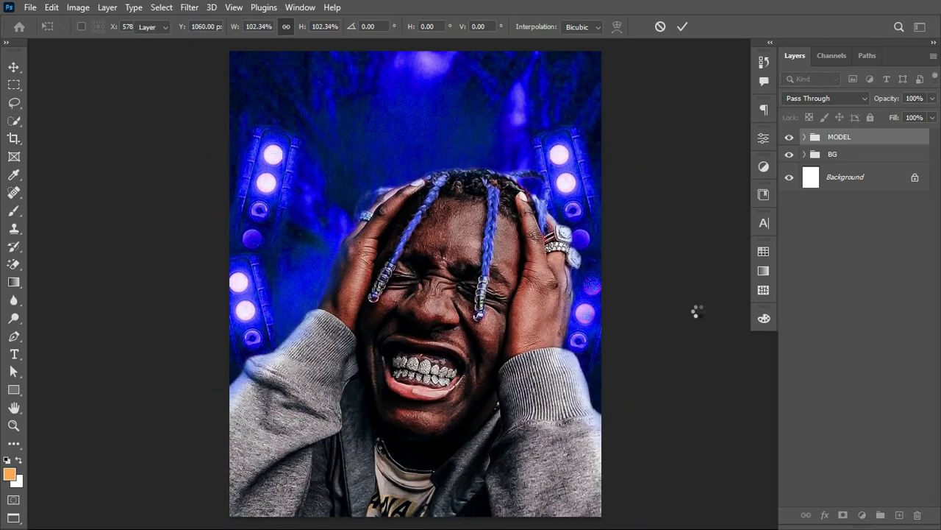
click(843, 516)
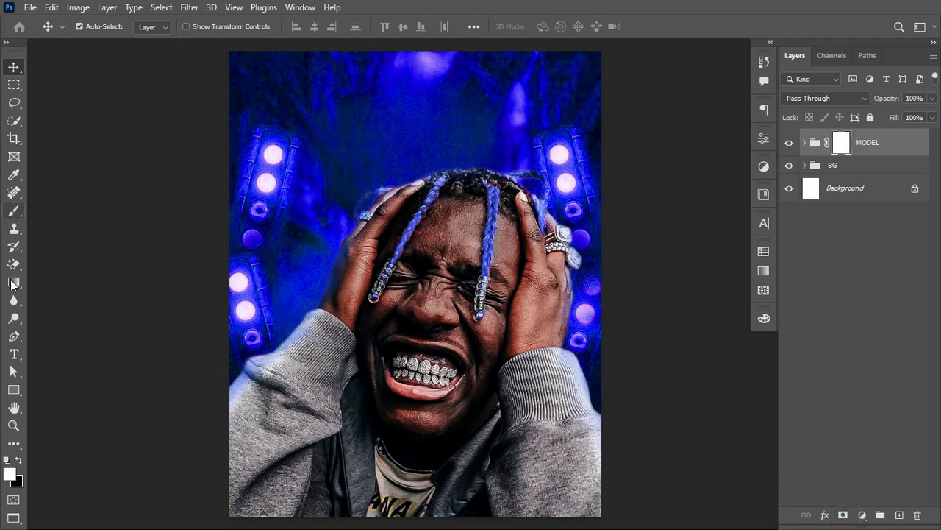
Step: Fade the lower part of the MODEL group into the backdrop with a linear black-to-white gradient drawn upward on the group's mask
click(14, 284)
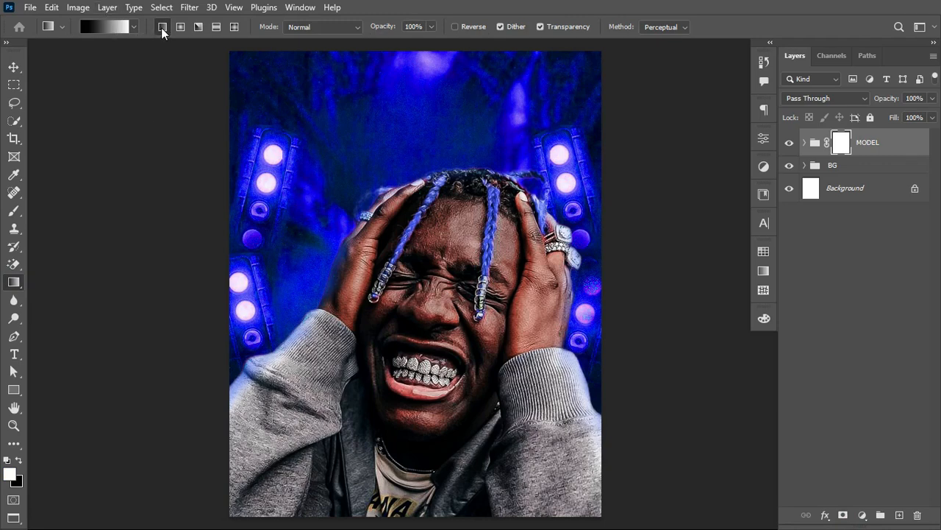
click(106, 27)
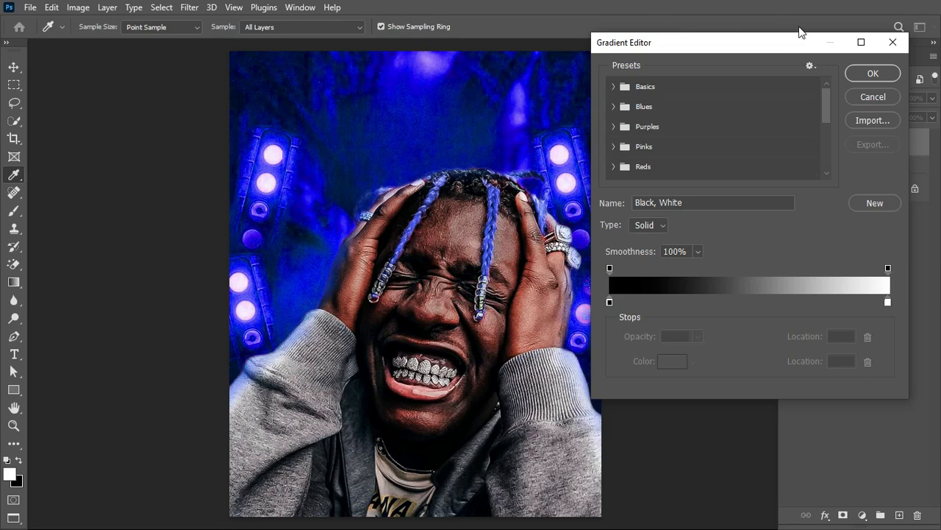
click(893, 42)
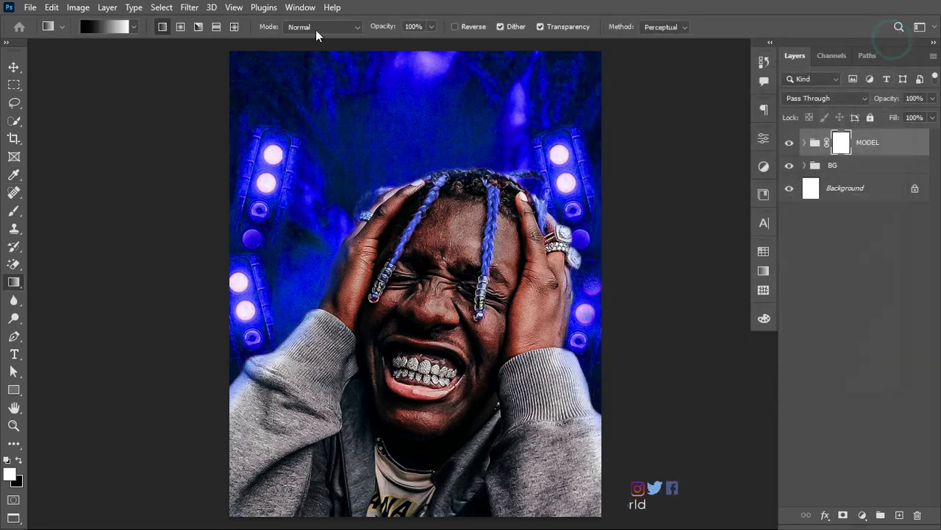
click(134, 27)
click(32, 53)
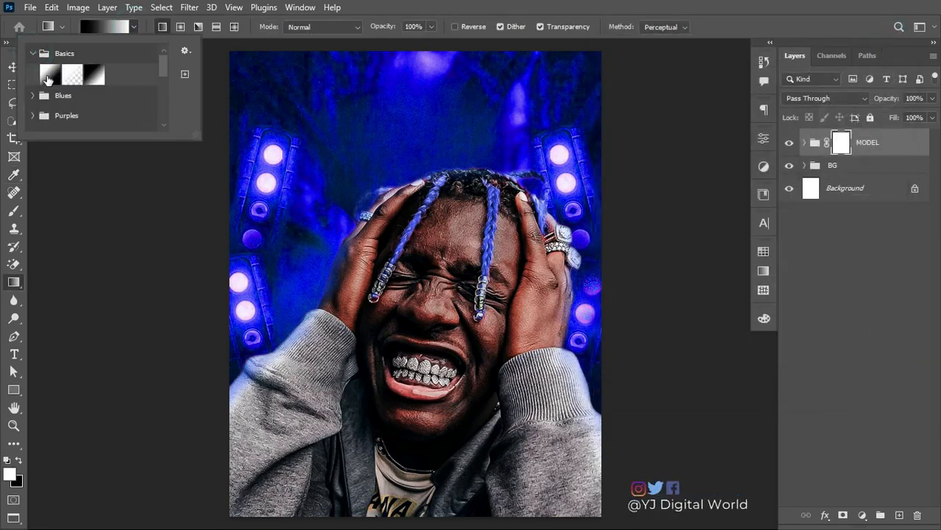
click(47, 76)
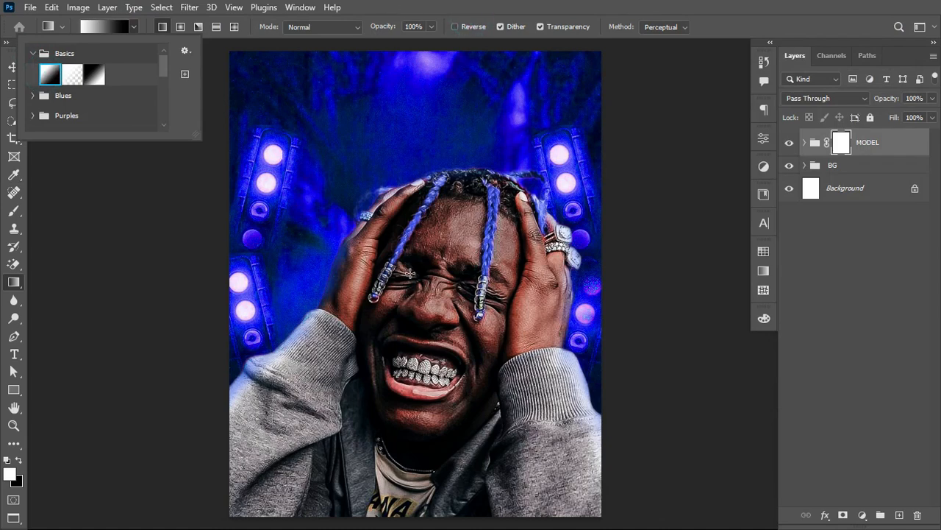
click(846, 147)
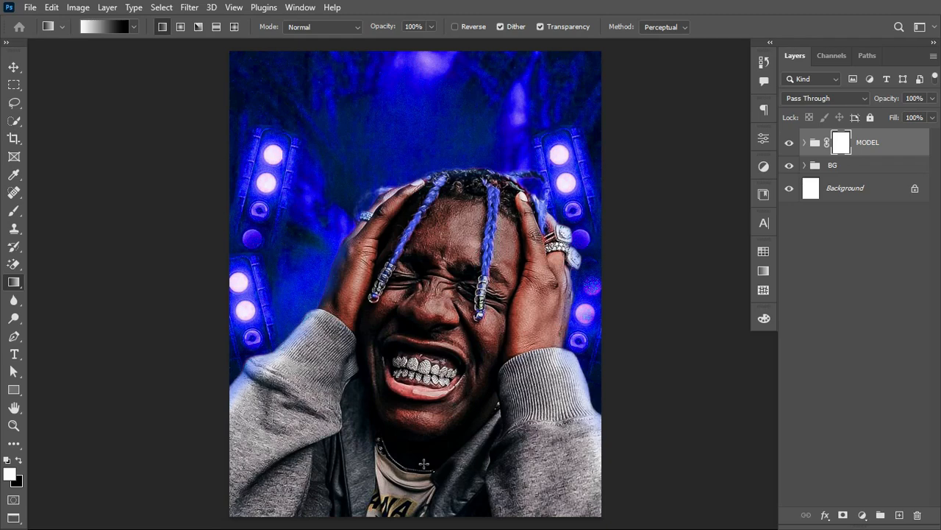
scroll(459, 405, down, 2)
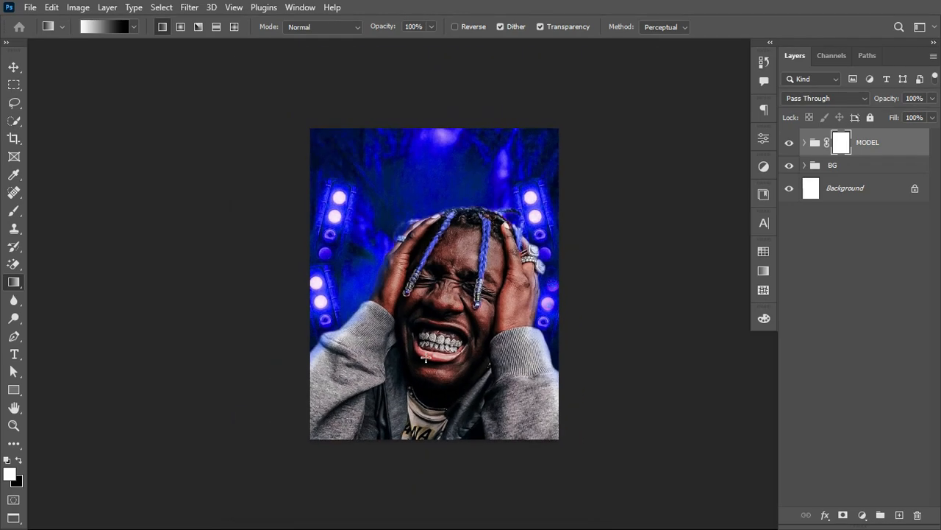
key(x)
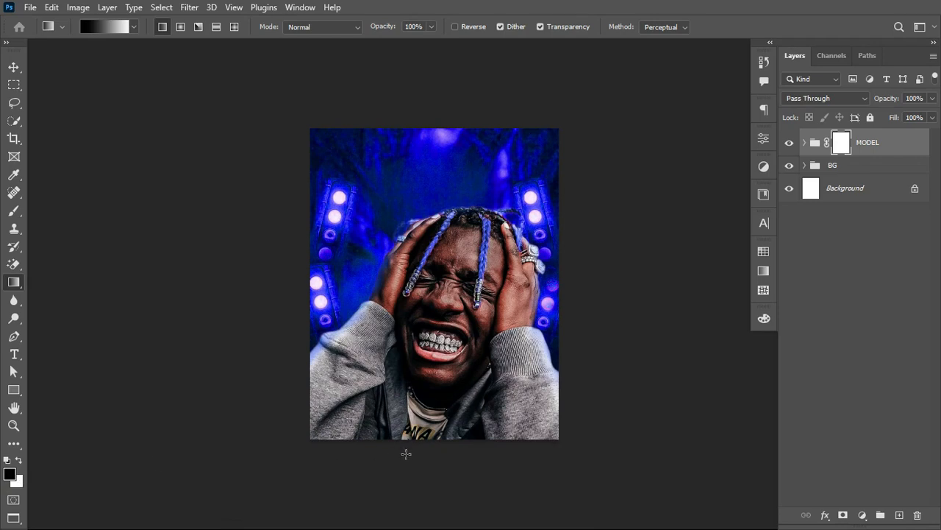
drag(425, 450, 431, 318)
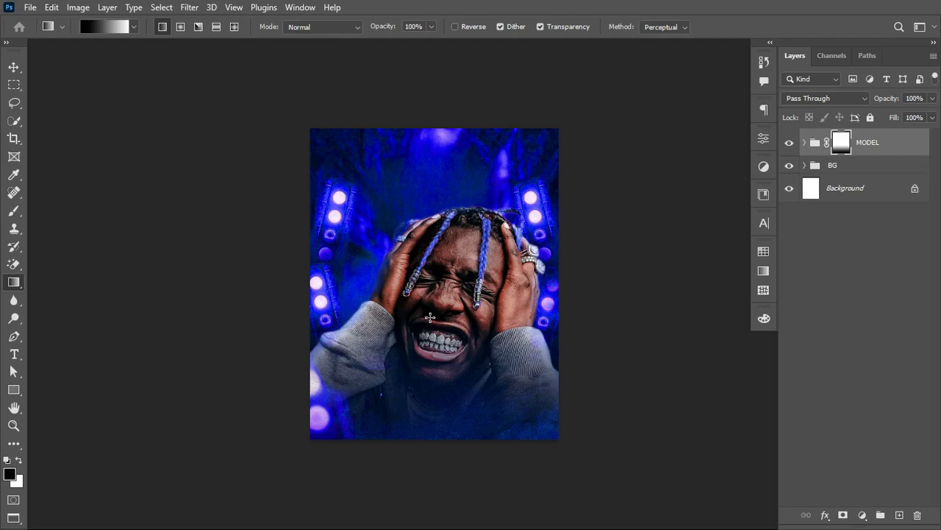
click(13, 66)
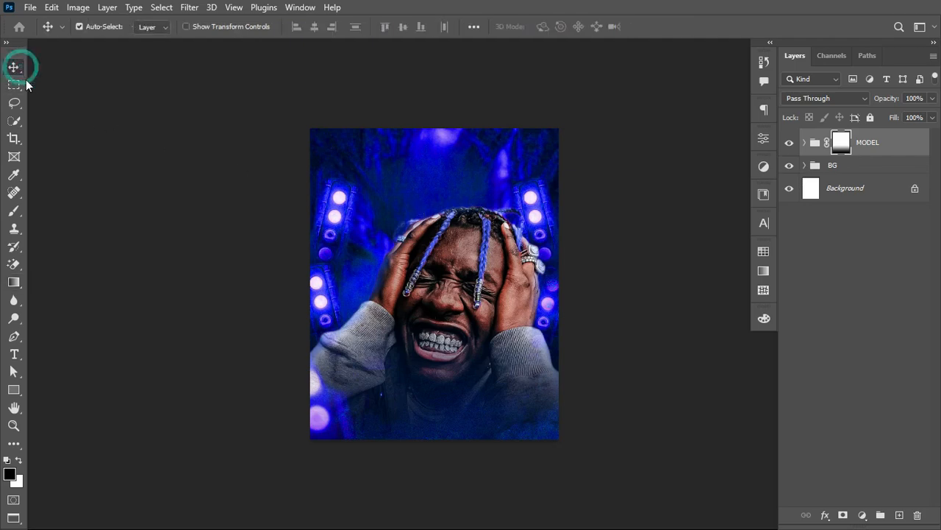
key(ctrl+plus)
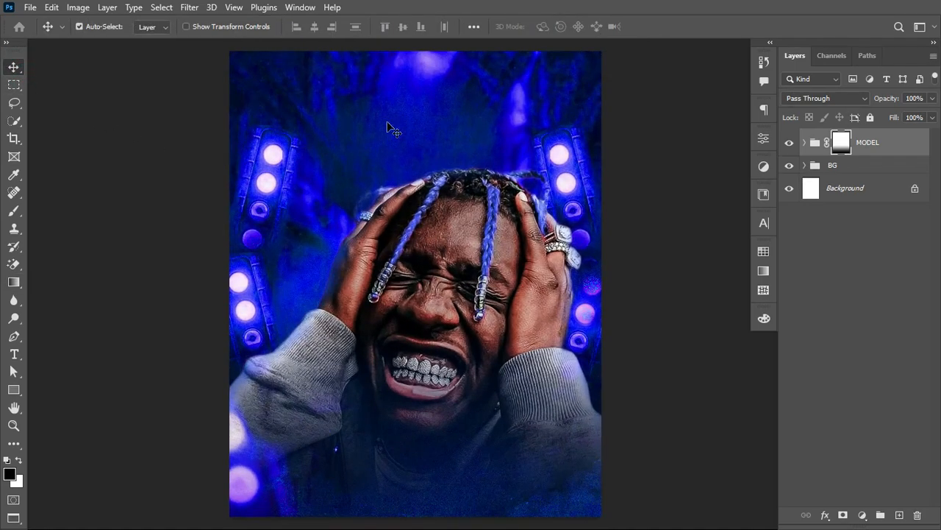
Step: Add a Color Balance adjustment clipped to the MODEL group, with midtones set to Cyan-Red +28 and Yellow-Blue -5
click(864, 514)
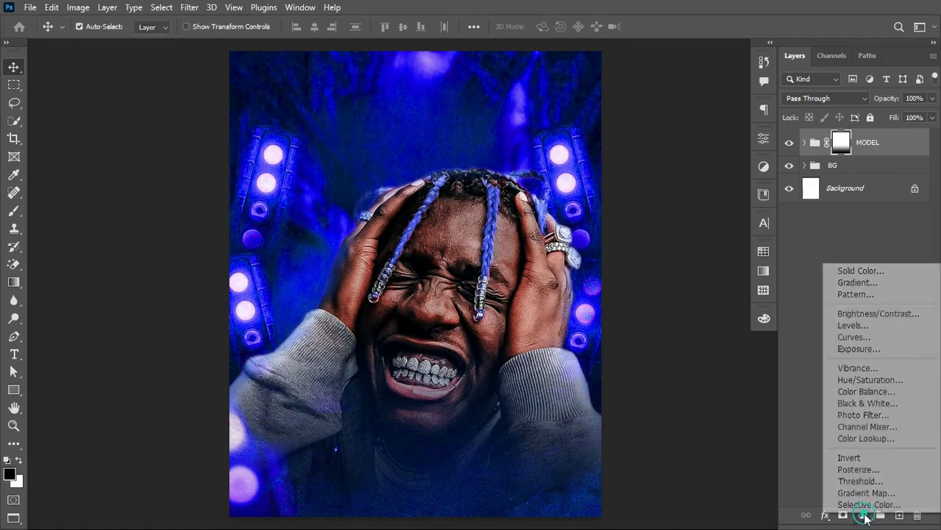
click(870, 392)
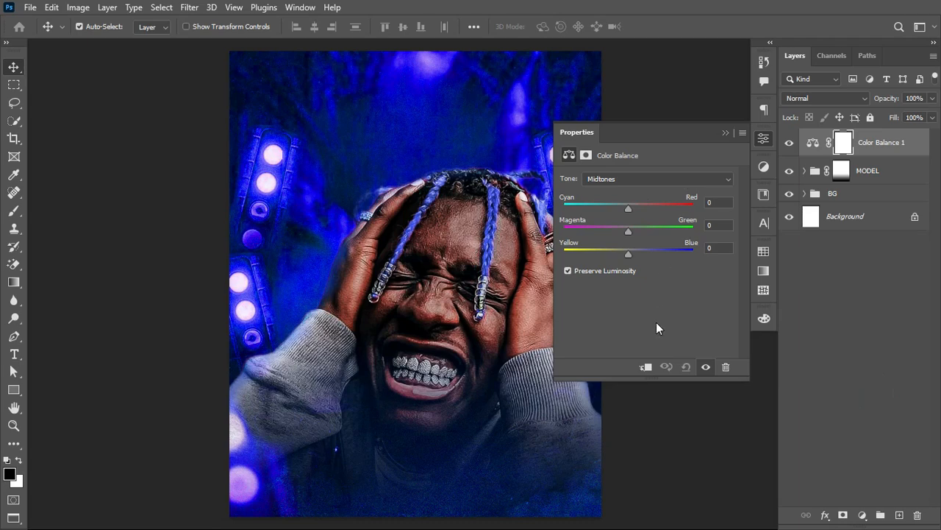
click(645, 367)
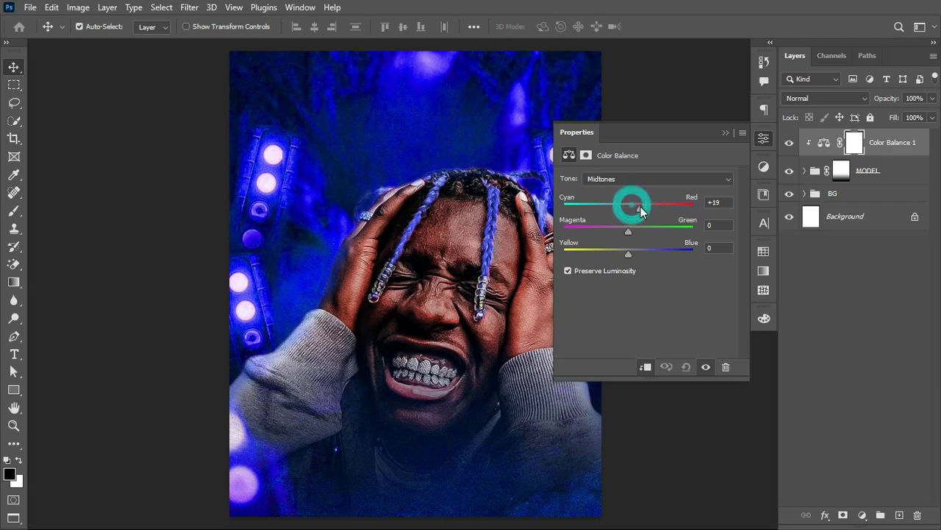
mouse_move(640, 208)
mouse_down()
mouse_move(650, 207)
mouse_move(641, 212)
mouse_up()
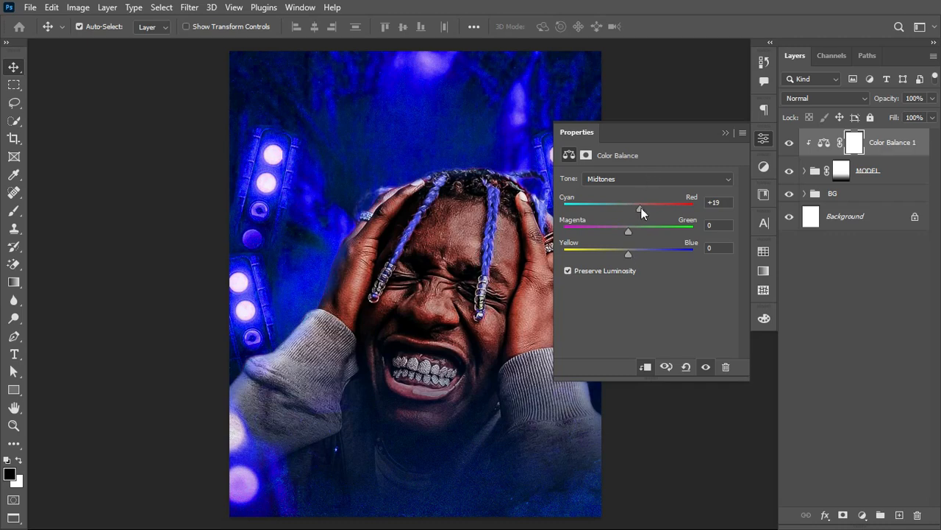
drag(649, 207, 647, 209)
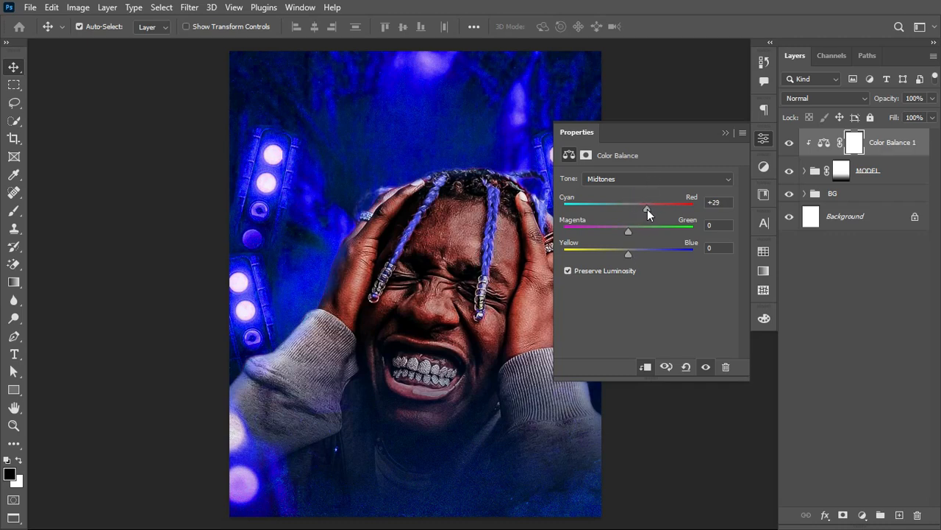
click(665, 177)
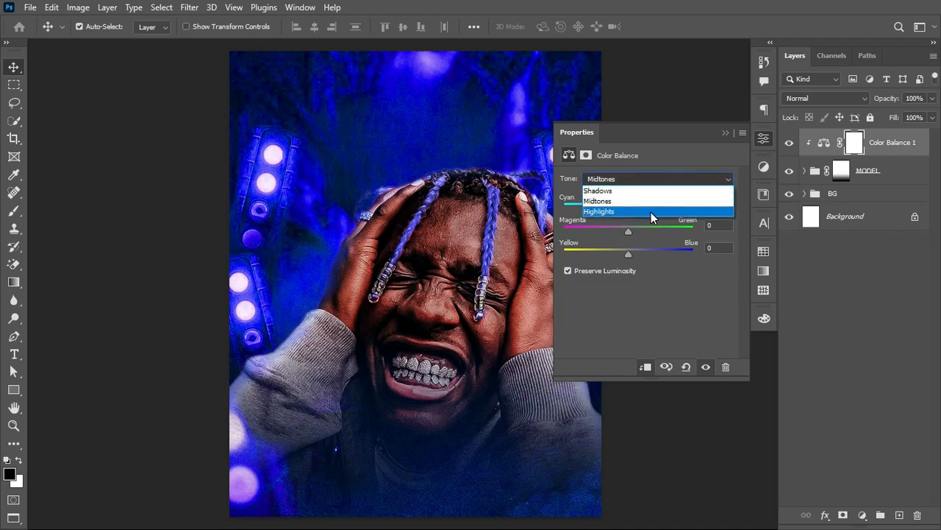
click(663, 178)
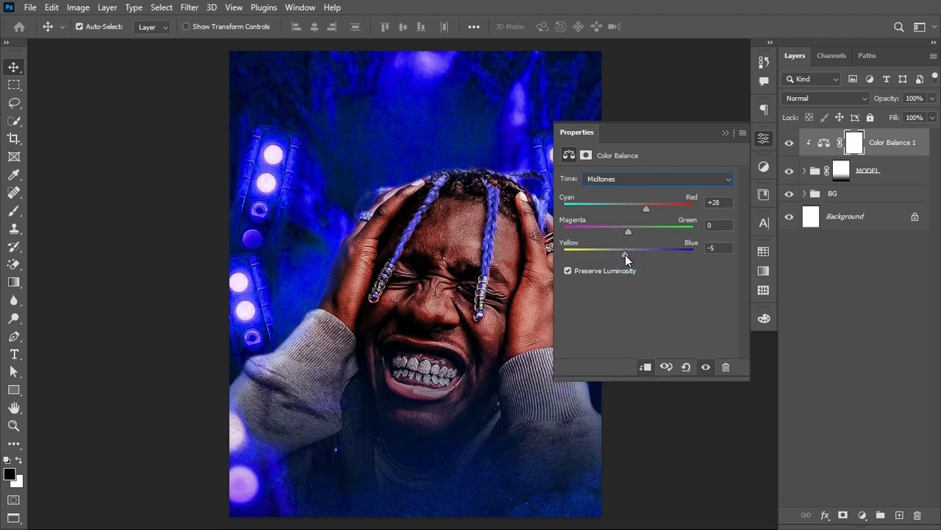
Step: Set the Color Balance highlights to Cyan-Red +18 and Yellow-Blue -5, and the shadows to Cyan-Red +6
click(653, 177)
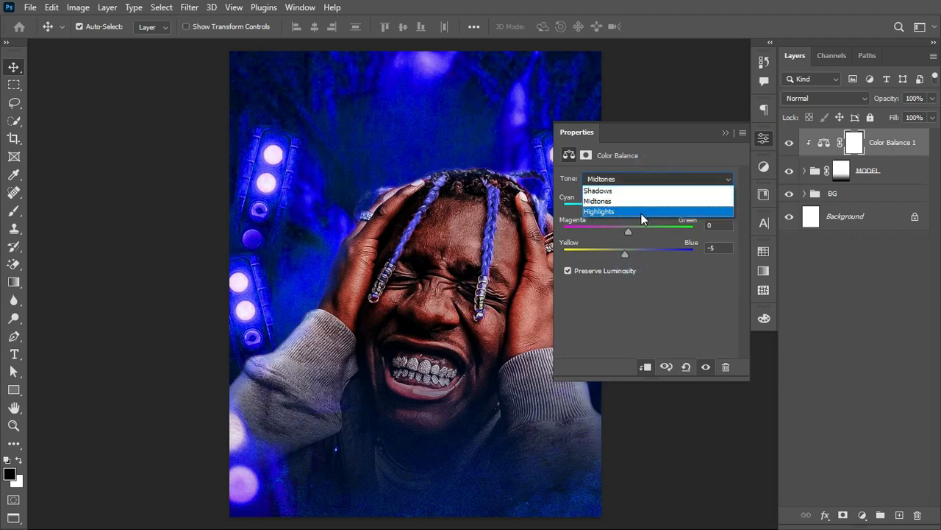
click(642, 213)
drag(650, 211, 633, 211)
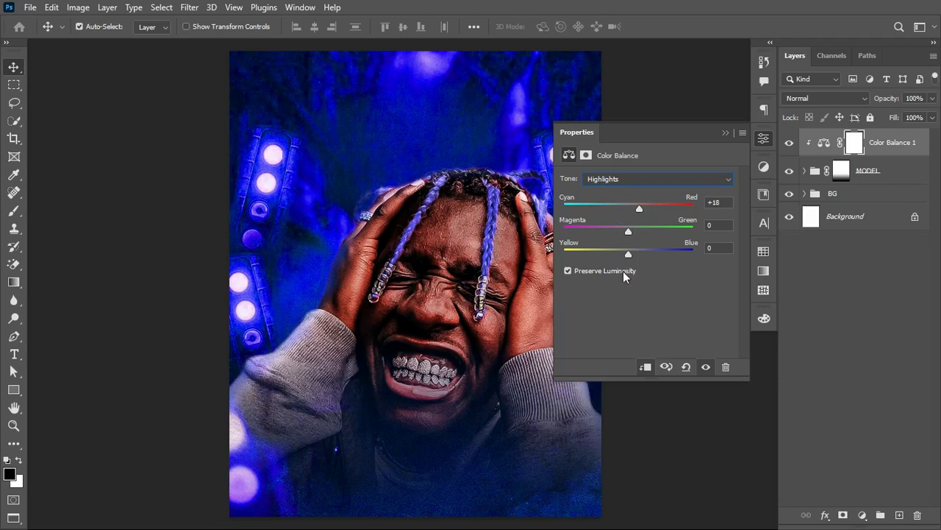
drag(629, 251, 625, 251)
click(664, 181)
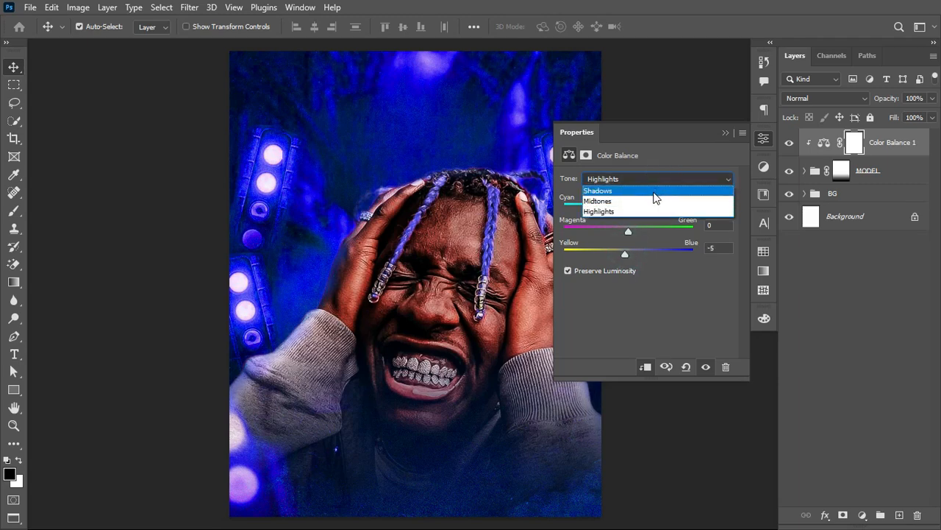
click(655, 193)
drag(630, 207, 632, 207)
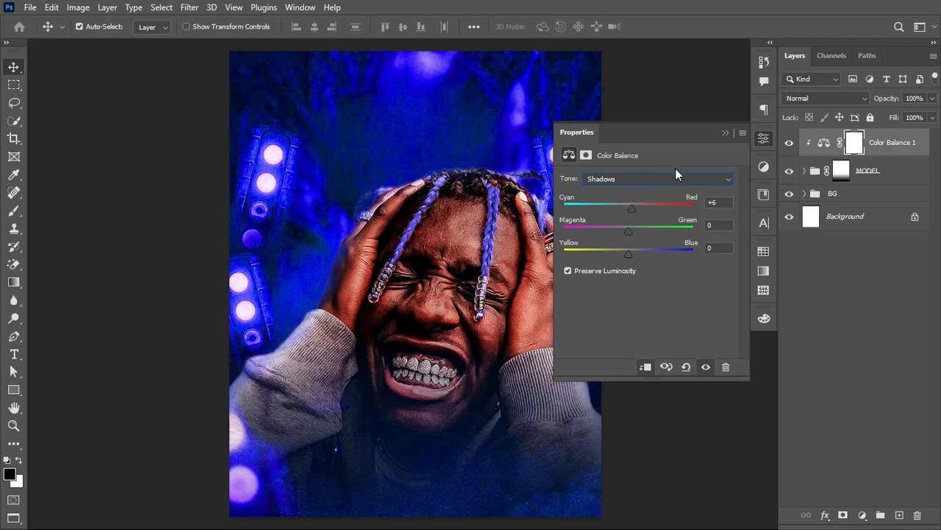
click(725, 133)
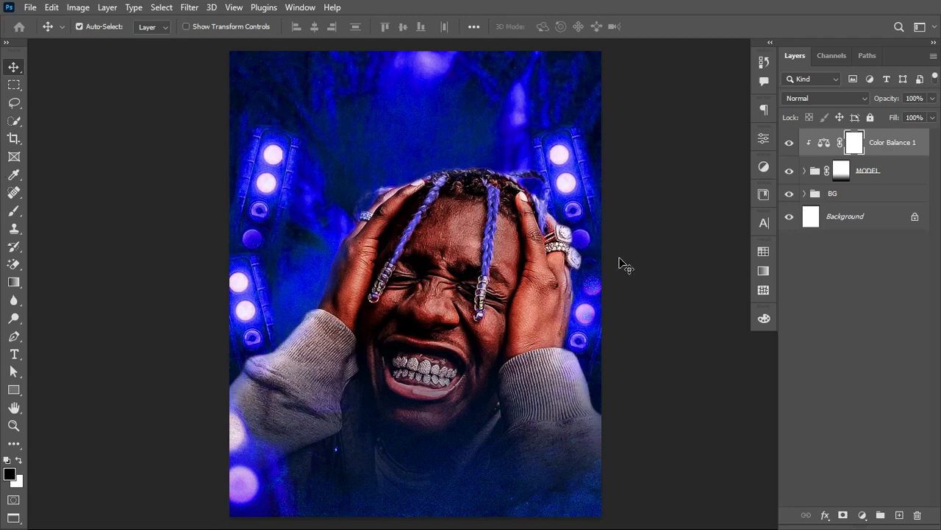
Step: Add a new layer above the BG group and paint one soft 150 px dab above the head in dark blue sampled from the backdrop
shift+click(858, 188)
click(855, 198)
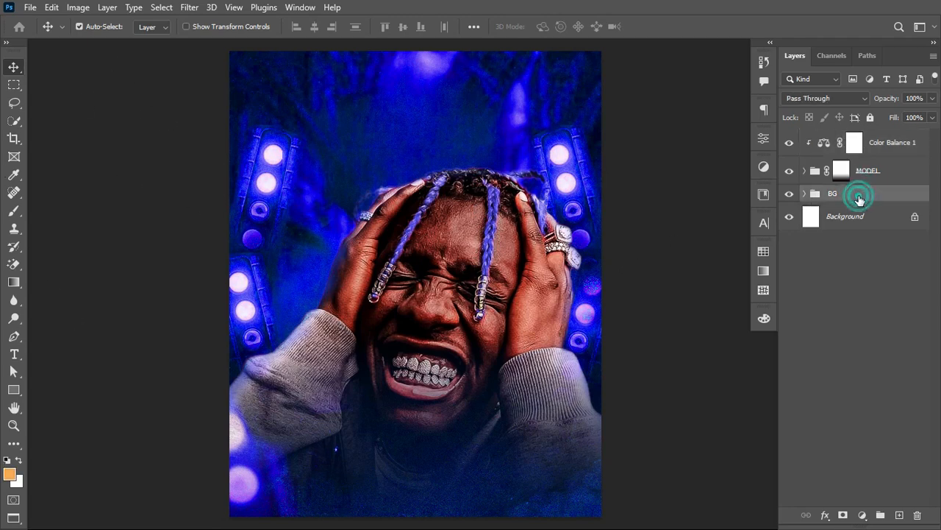
click(787, 194)
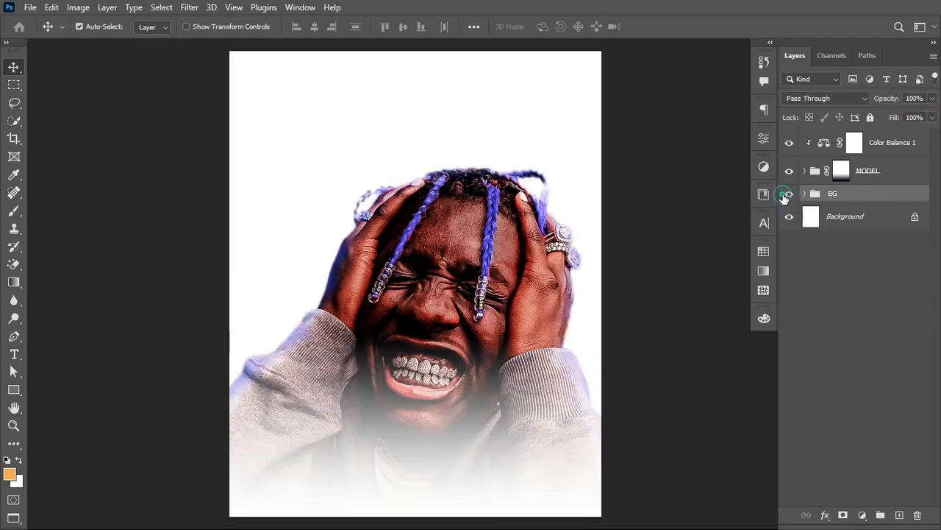
click(787, 194)
click(899, 514)
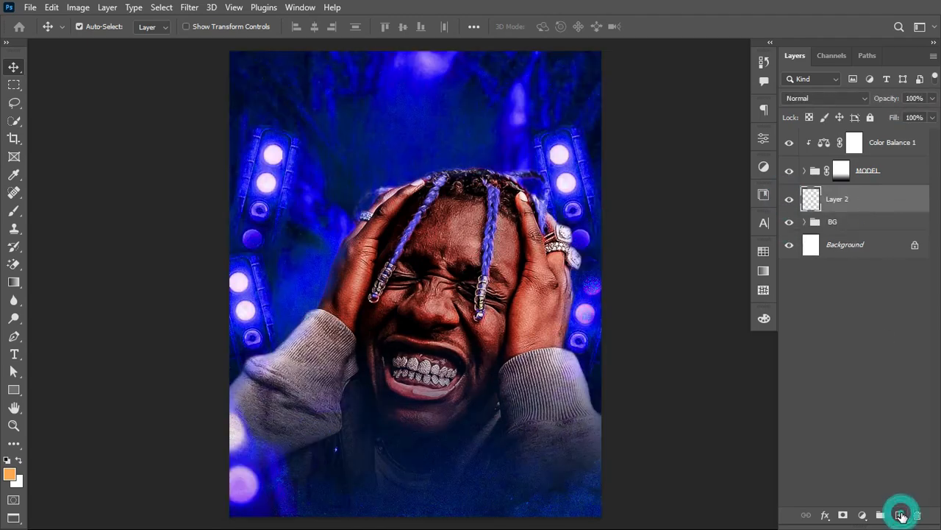
key(b)
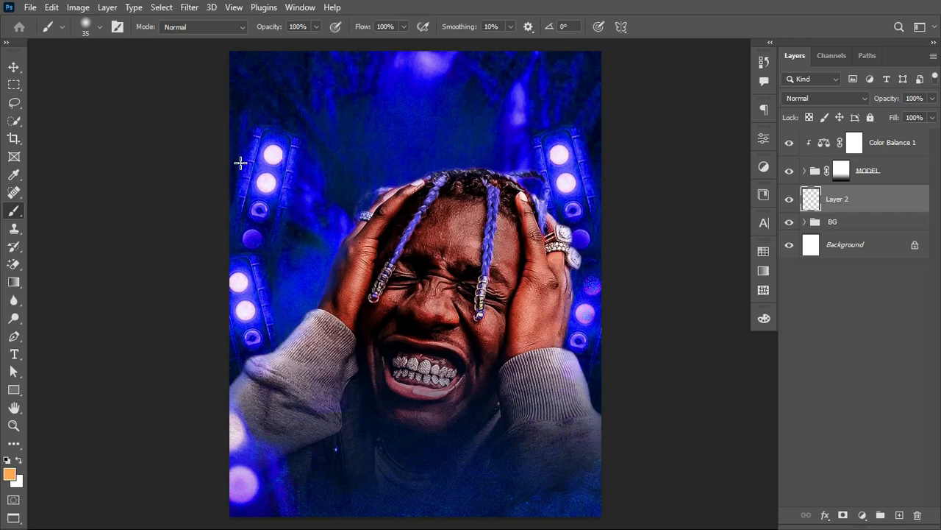
alt+click(556, 69)
key(bracketright)
key(bracketright)
key(bracketright)
key(bracketright)
key(bracketright)
key(bracketright)
key(bracketright)
key(bracketright)
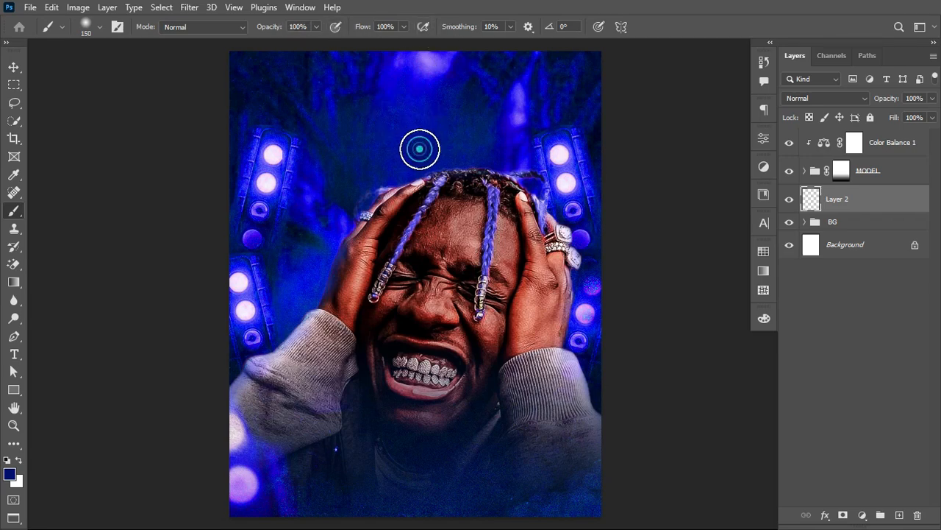
Step: Scale the blue dab on Layer 2 to about 637% and place its centre at X 540 px, Y 295 px
key(ctrl+t)
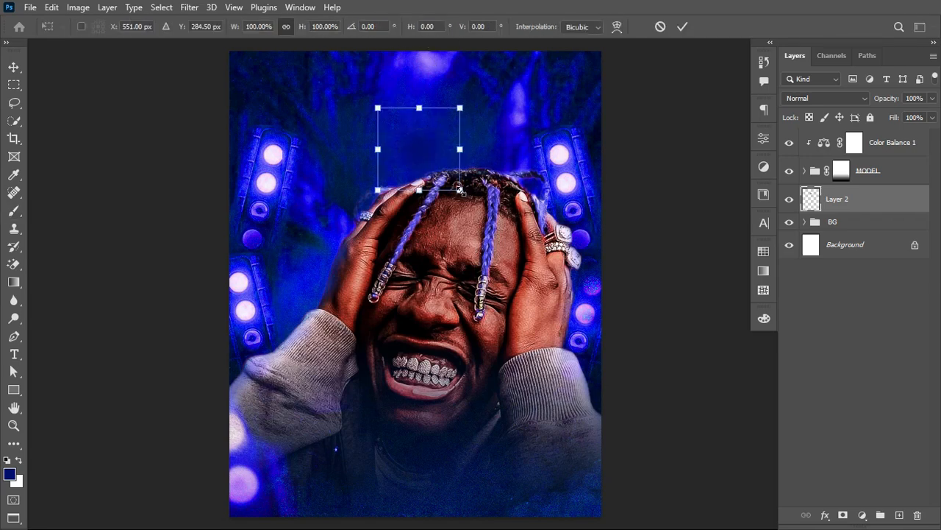
drag(460, 190, 536, 262)
drag(444, 135, 473, 184)
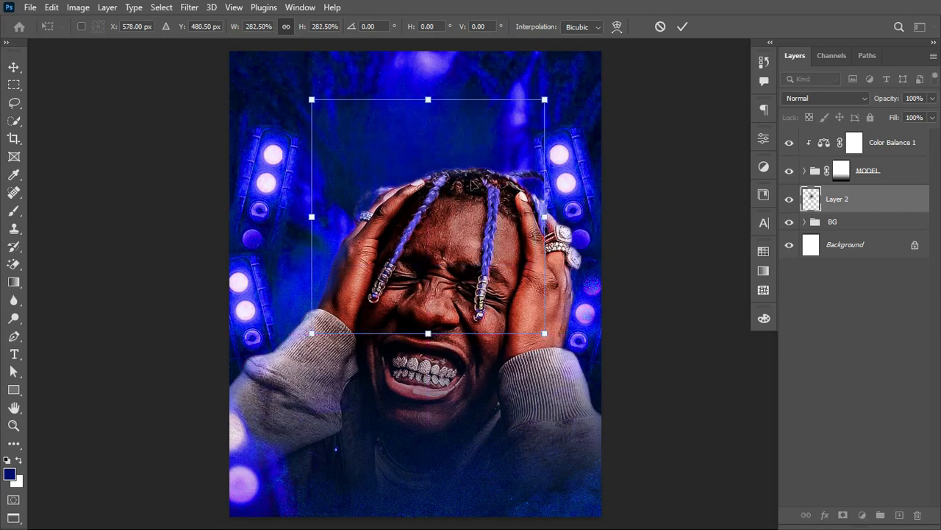
drag(548, 225, 603, 209)
drag(478, 222, 474, 160)
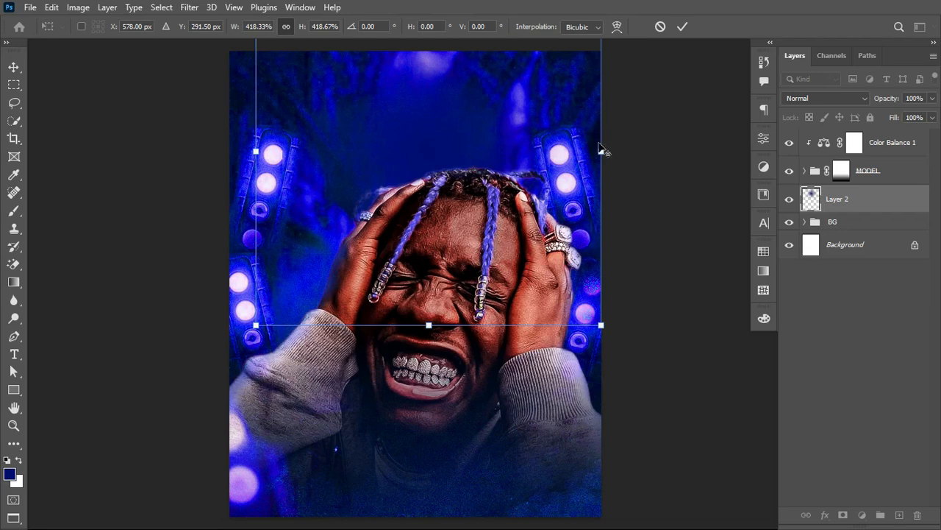
drag(602, 149, 637, 145)
mouse_move(522, 150)
mouse_down()
mouse_move(519, 143)
mouse_move(513, 150)
mouse_up()
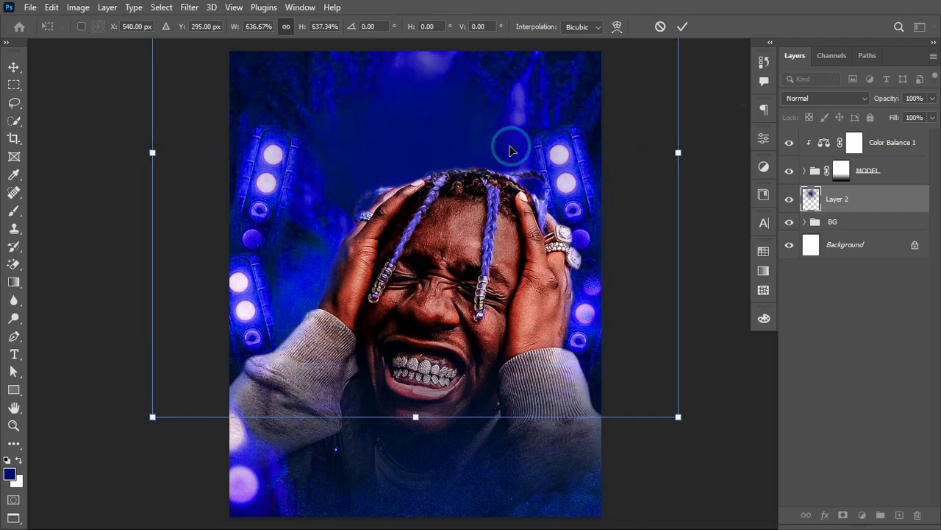
key(Return)
key(b)
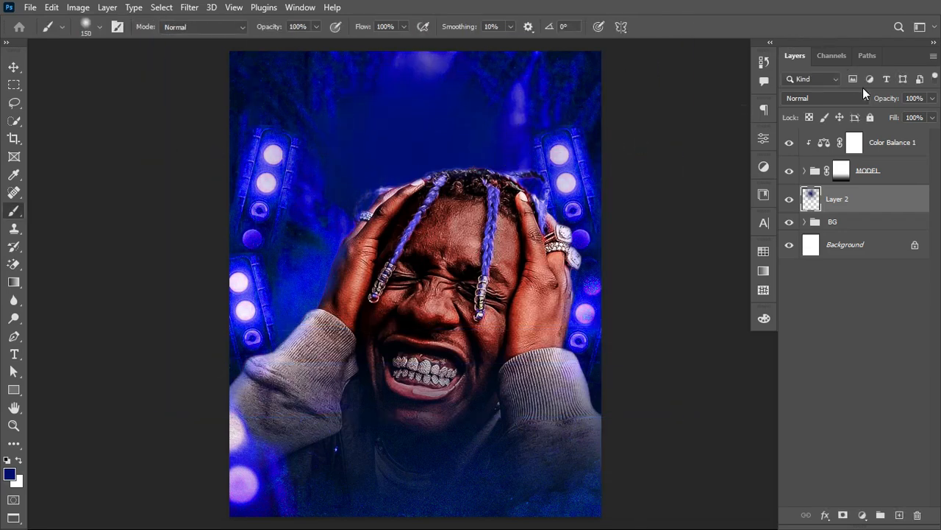
Step: Set Layer 2's blend mode to Screen and compare the glow with the layer hidden and shown
click(847, 98)
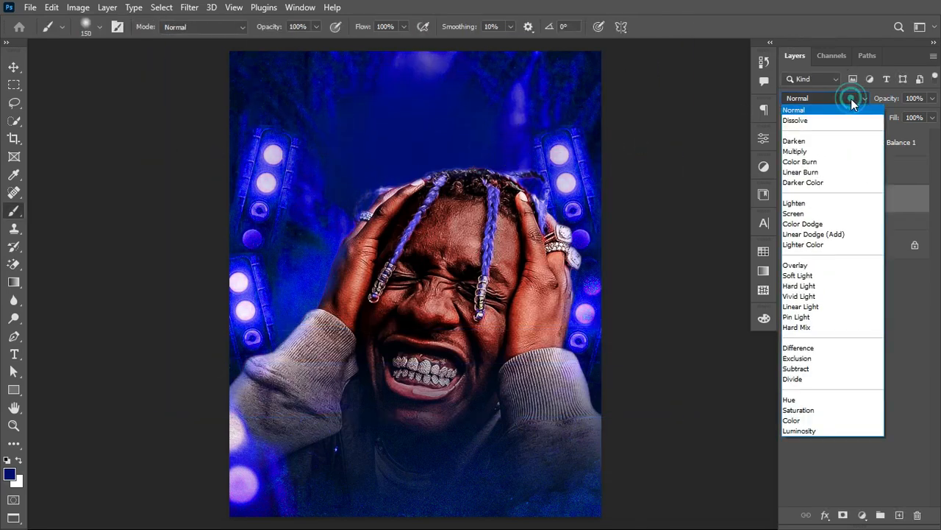
click(817, 214)
click(789, 199)
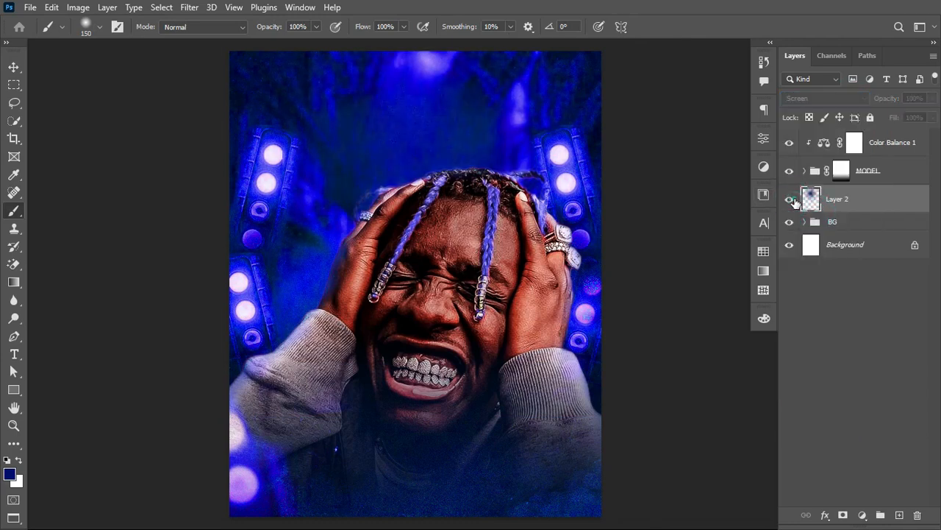
click(790, 200)
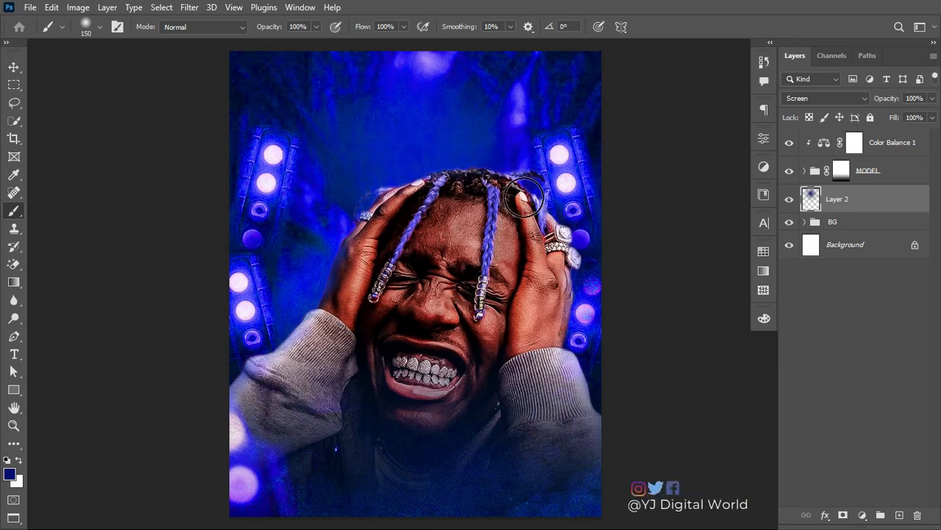
Step: Paste the copied text "Unrevealing Entertaiment Presents" as a text layer above Color Balance 1 and move it above the head
click(822, 143)
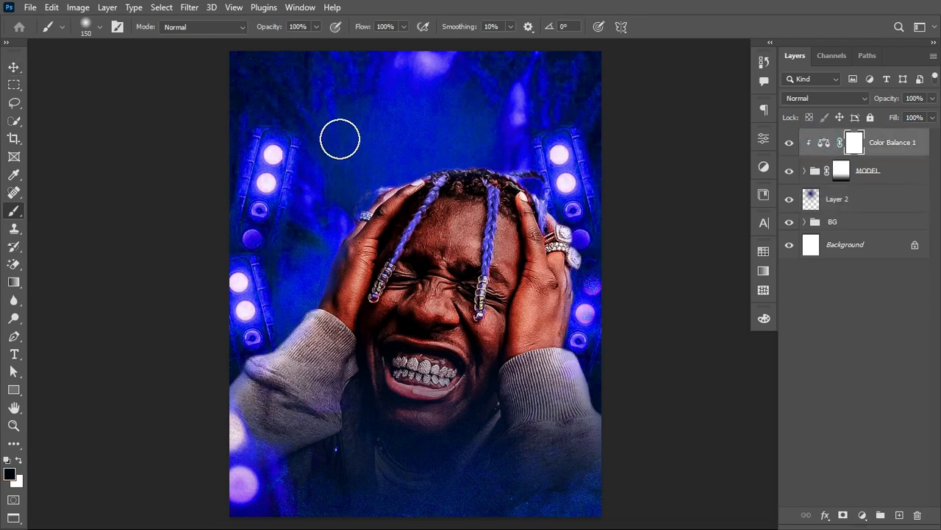
click(14, 354)
click(345, 143)
text(Unrevealing Entertaiment Presents)
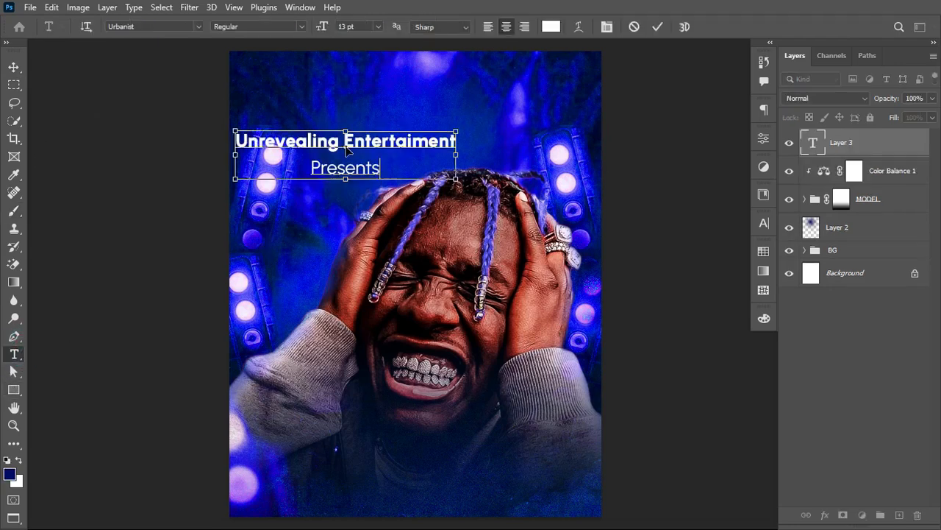
key(ctrl+Return)
drag(368, 145, 450, 101)
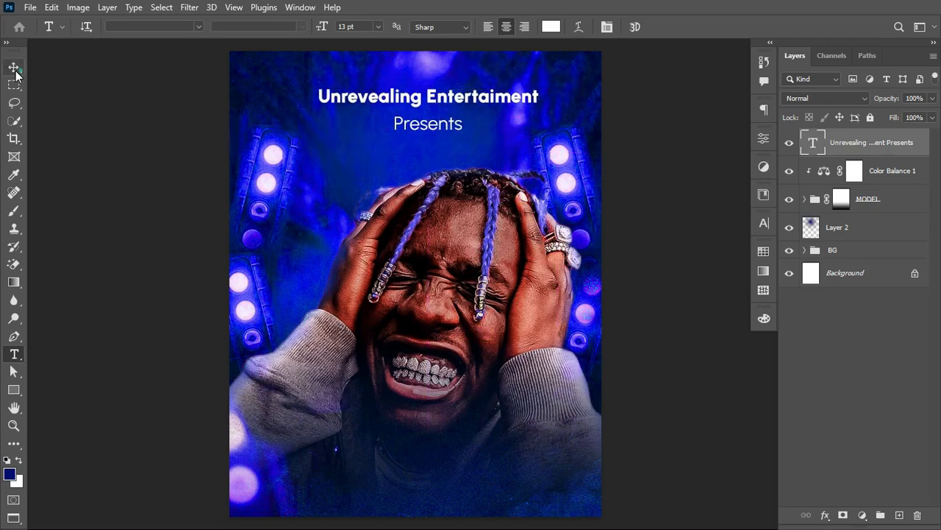
Step: Centre the "Unrevealing Entertaiment Presents" heading horizontally on the canvas and scale it down to about 7.81 pt
click(13, 67)
key(ctrl+a)
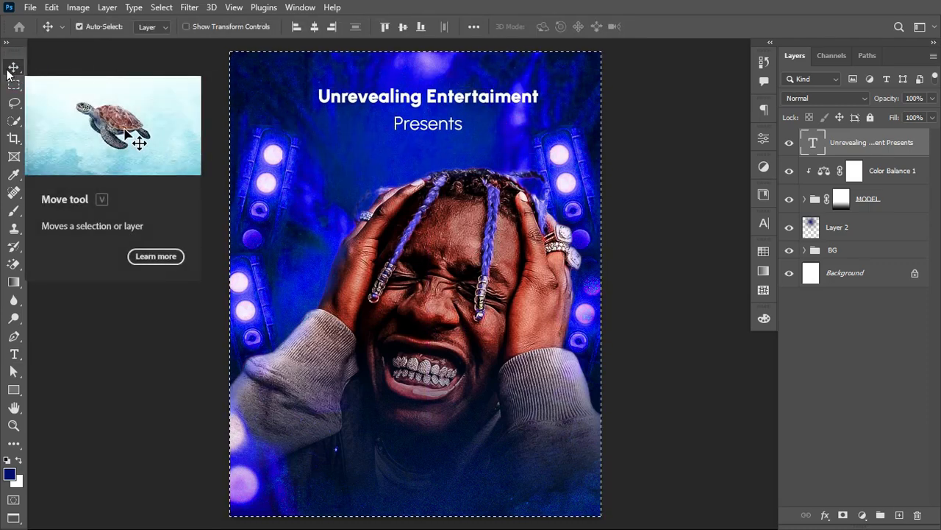
click(316, 26)
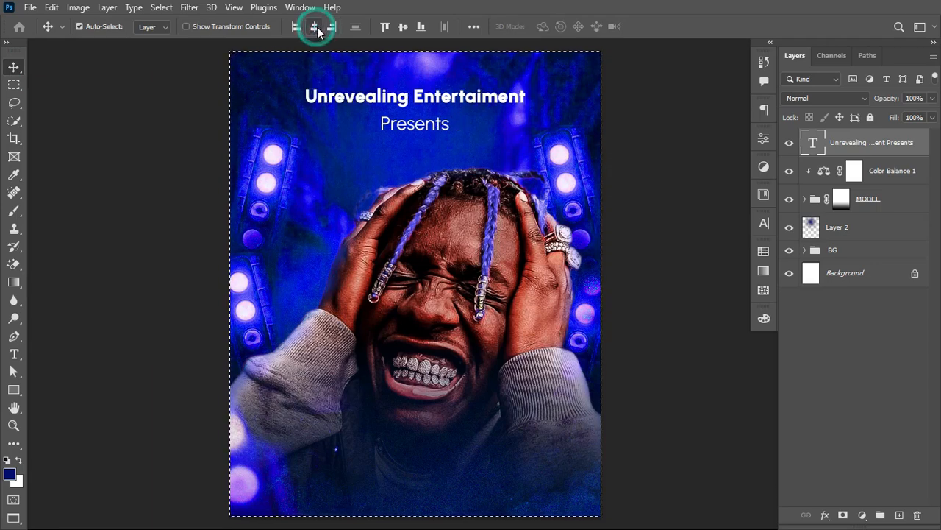
key(ctrl+d)
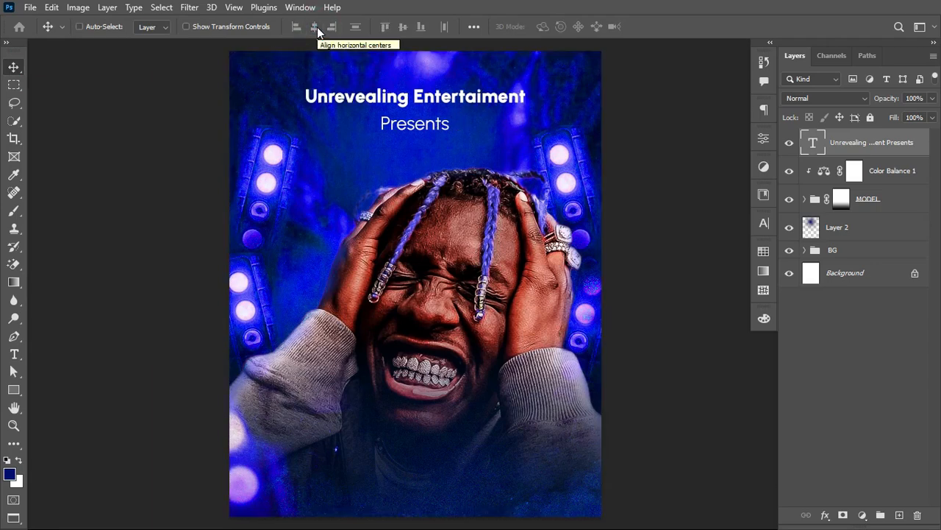
key(ctrl+t)
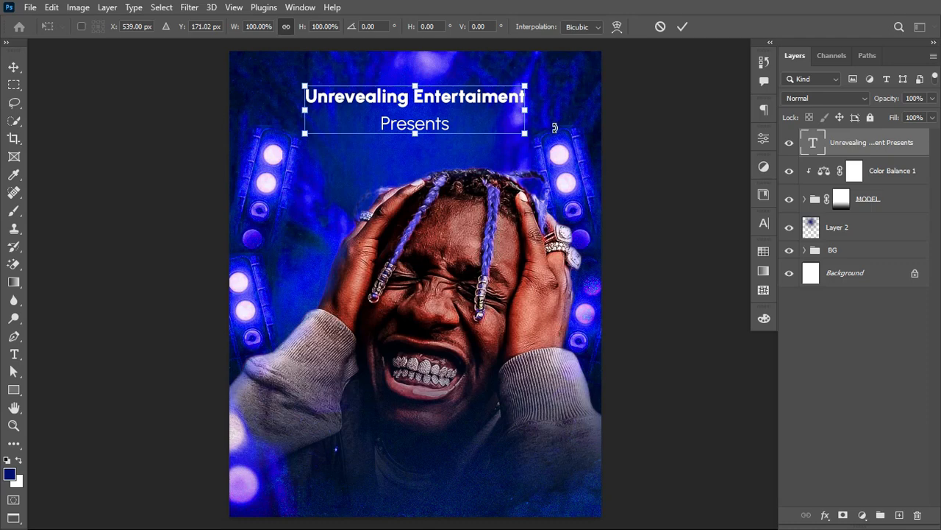
drag(523, 131, 446, 96)
key(Return)
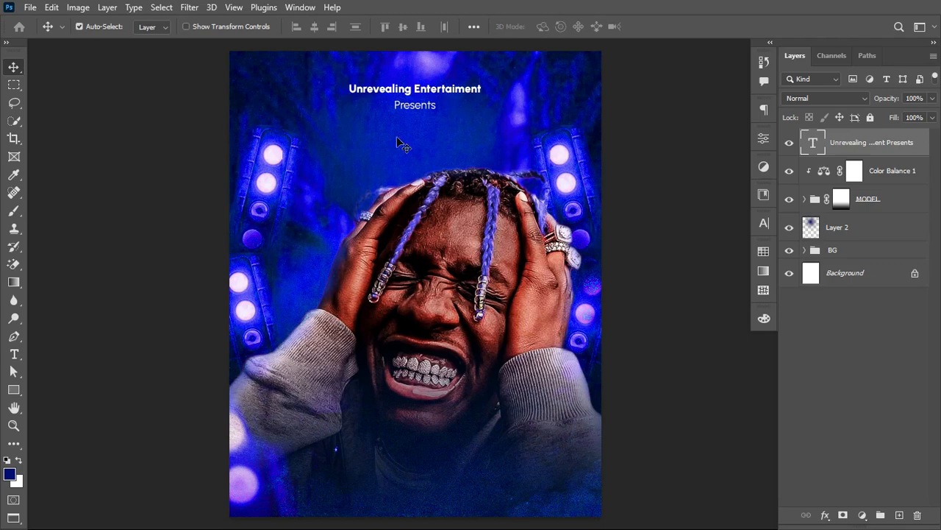
Step: Add the title text "Karaoke" over the mouth and sleeves and scale it up to about 56 pt
key(t)
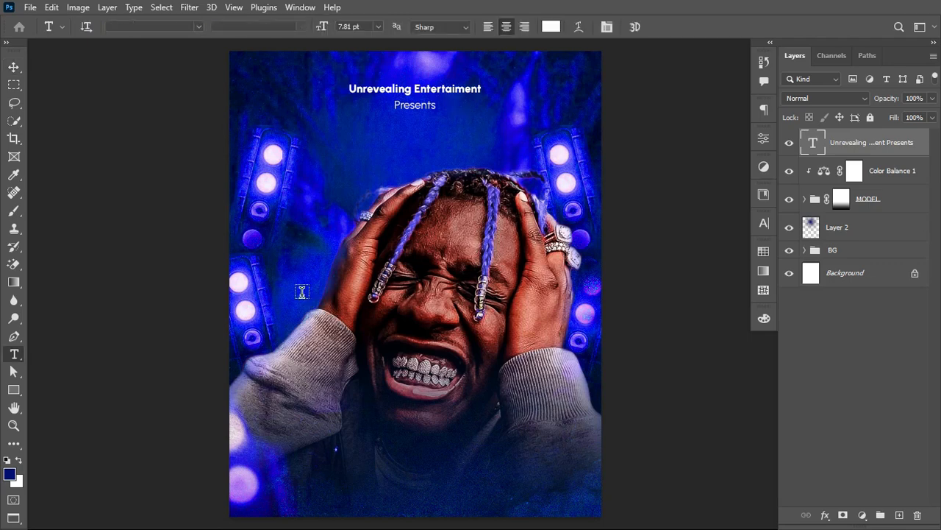
click(307, 361)
text(Ka)
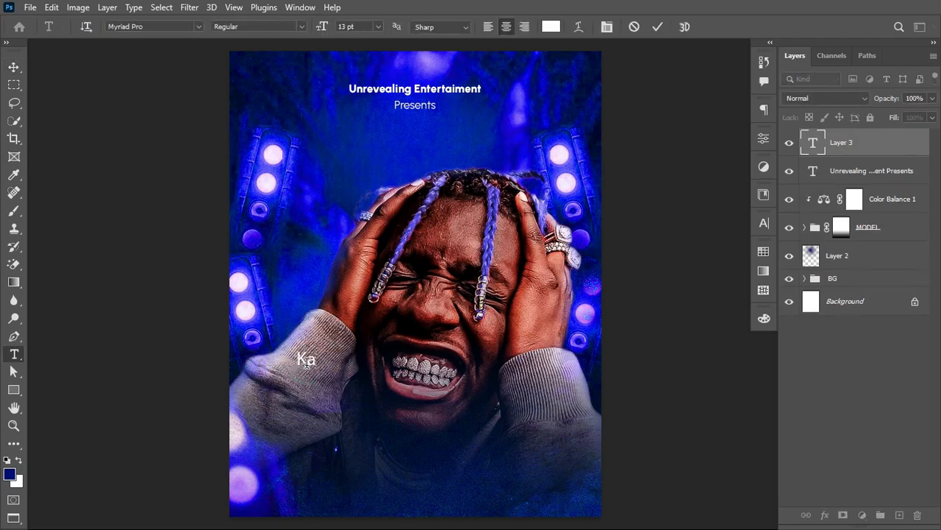
text(raoke)
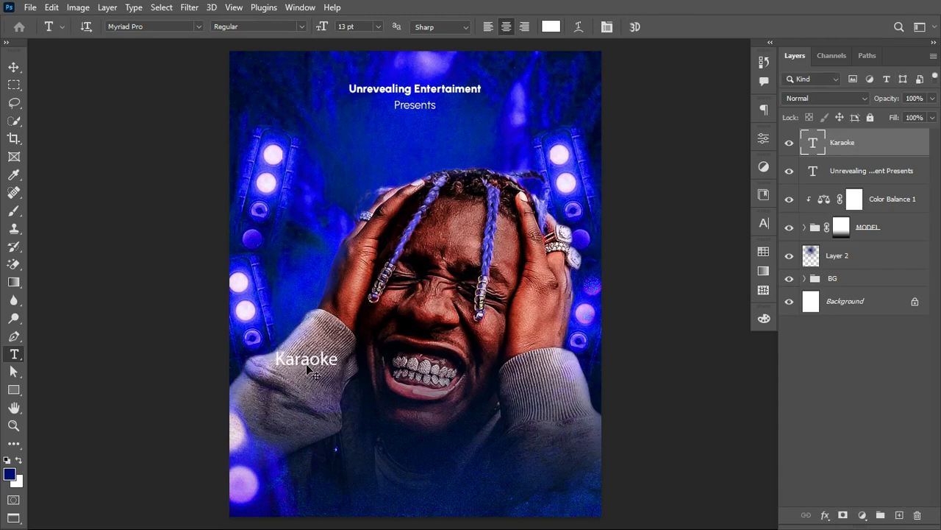
key(ctrl+t)
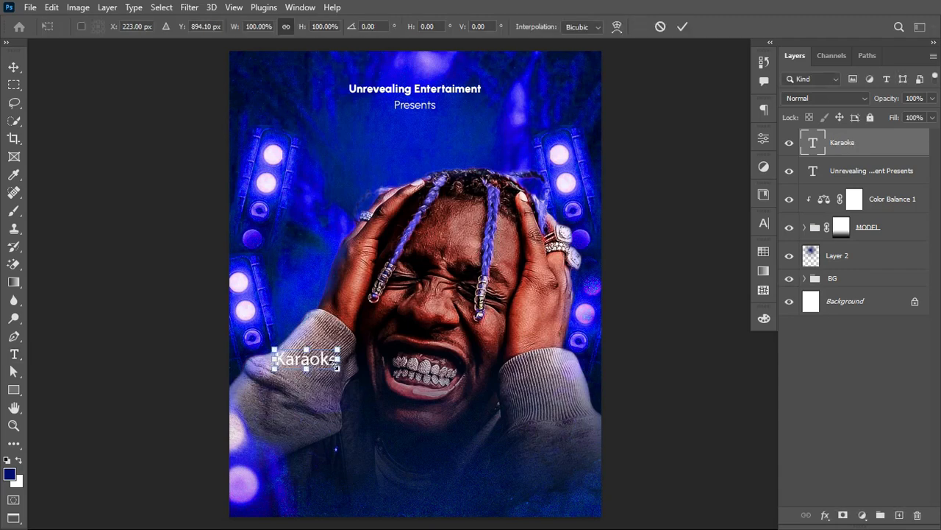
drag(336, 366, 556, 394)
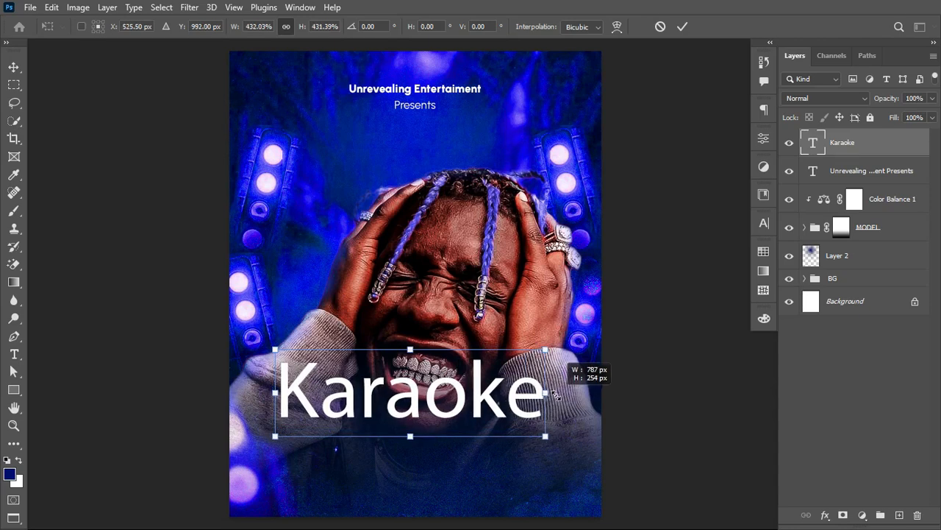
key(Return)
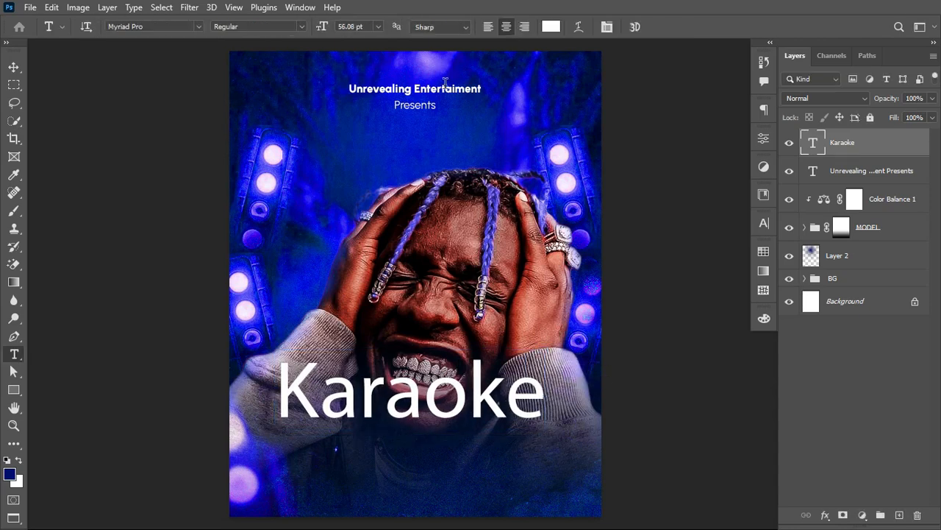
Step: Set the "Karaoke" title in Beautiful People Personal Use Regular and enlarge it to about 124%
click(395, 102)
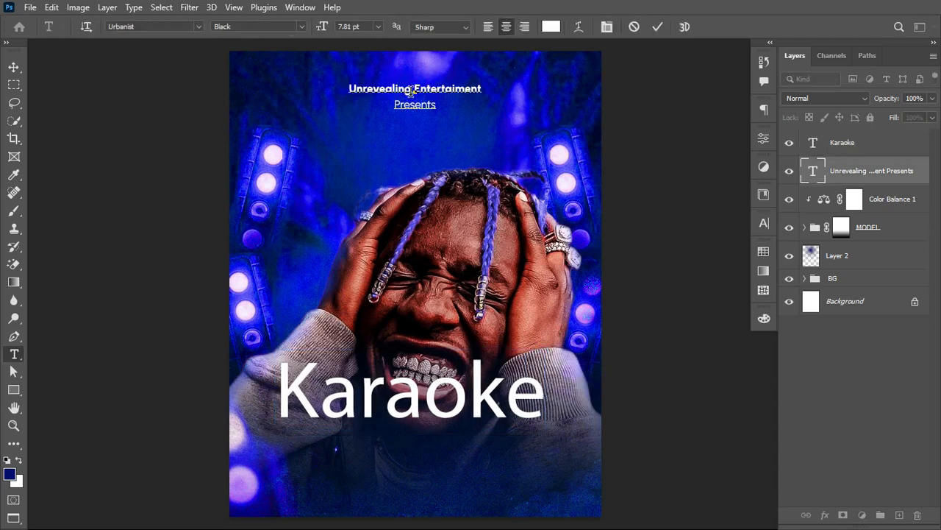
key(Escape)
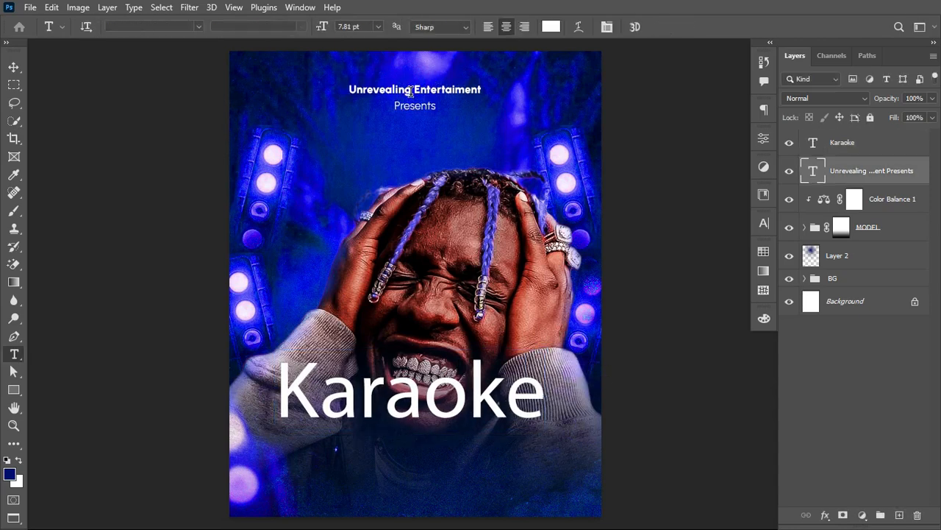
click(383, 409)
key(Escape)
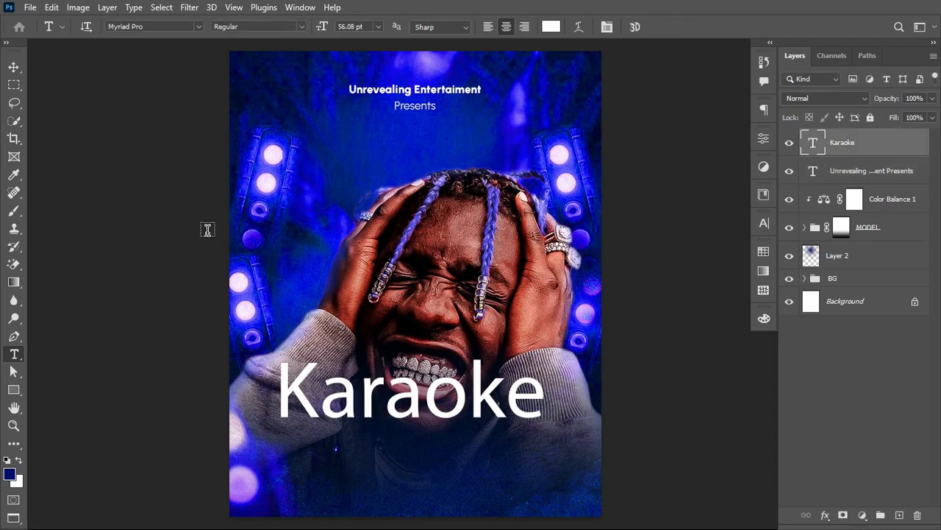
click(151, 26)
text(beau)
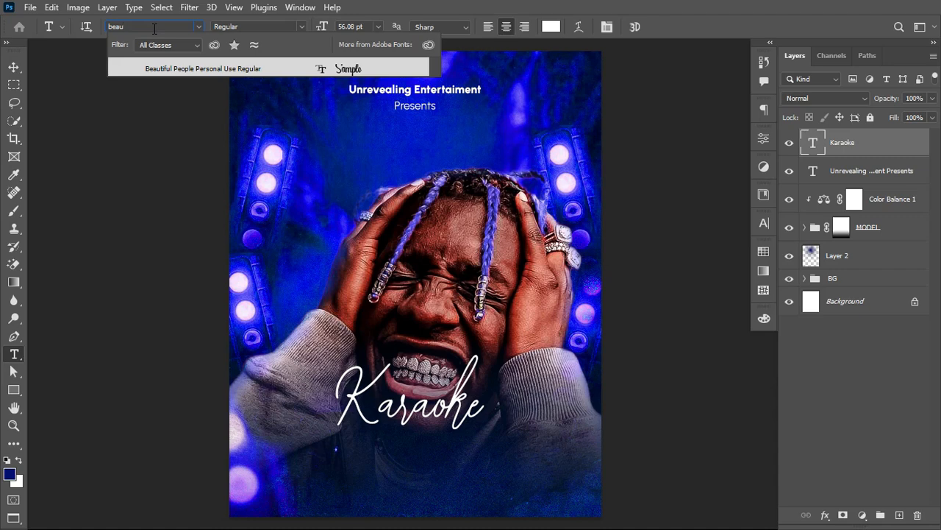
click(177, 68)
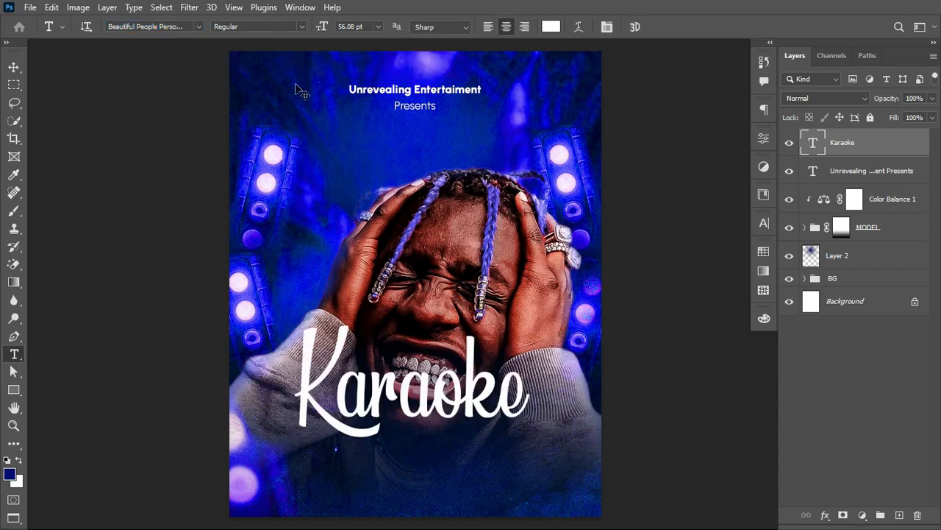
key(ctrl+t)
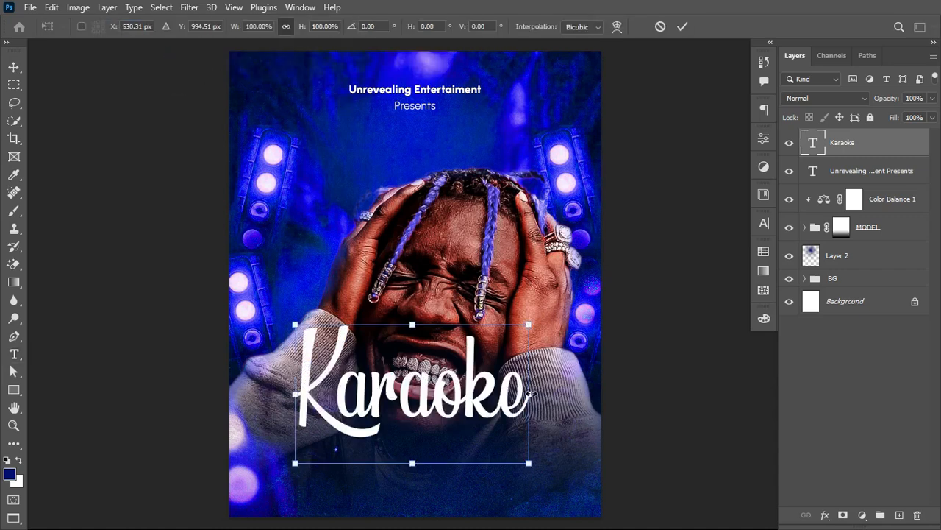
drag(529, 394, 557, 395)
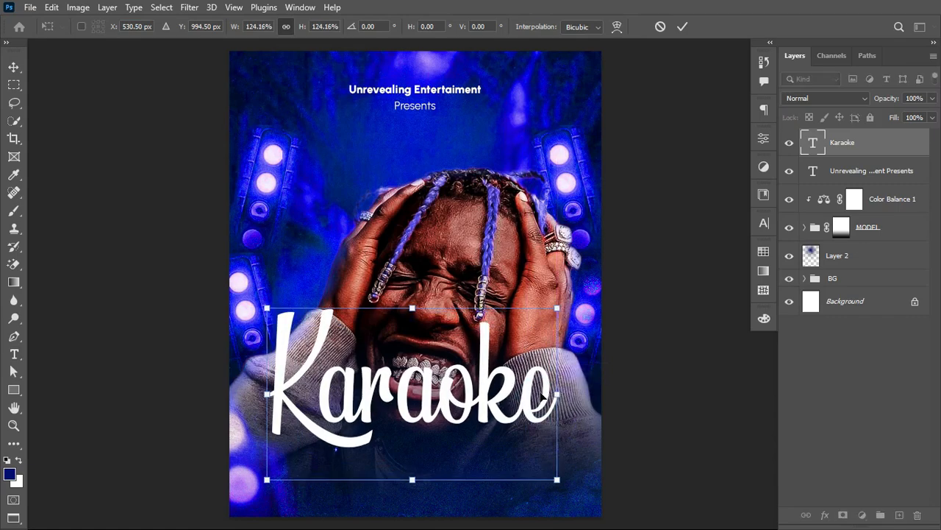
key(Return)
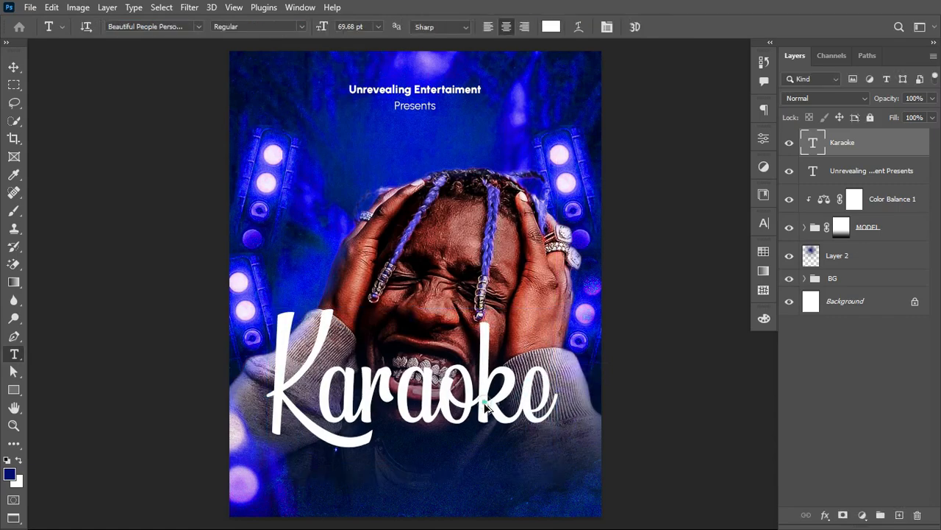
Step: Duplicate the "Karaoke" title just below the original and change the copy's text to "Night"
drag(485, 406, 482, 474)
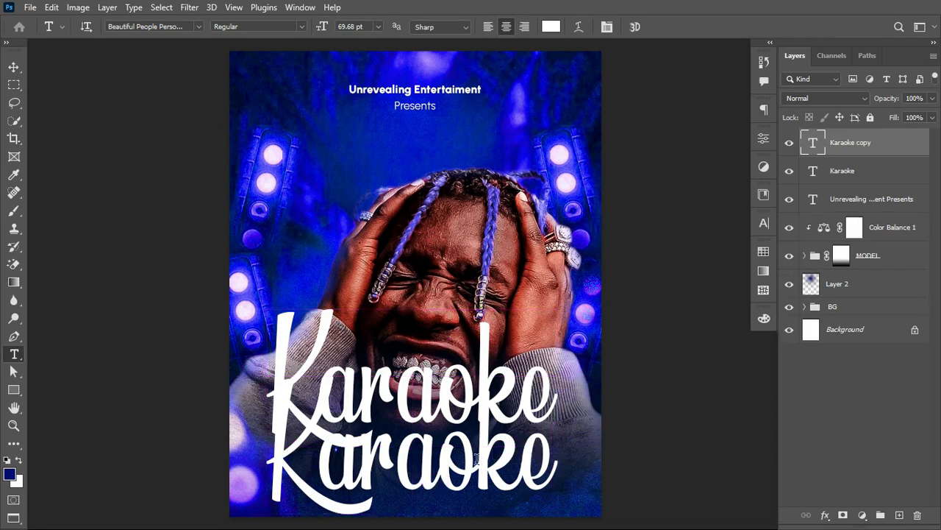
click(477, 460)
key(ctrl+a)
click(471, 458)
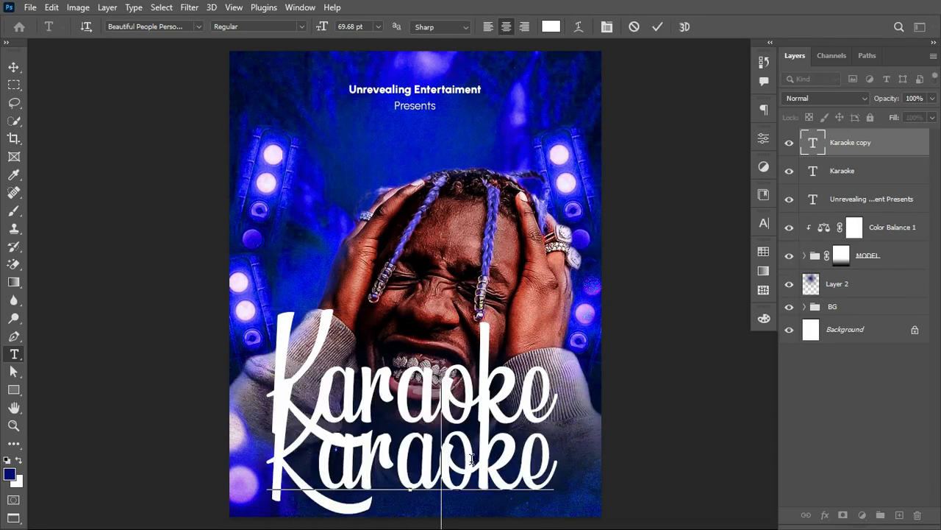
key(ctrl+a)
text(Night)
key(ctrl+Return)
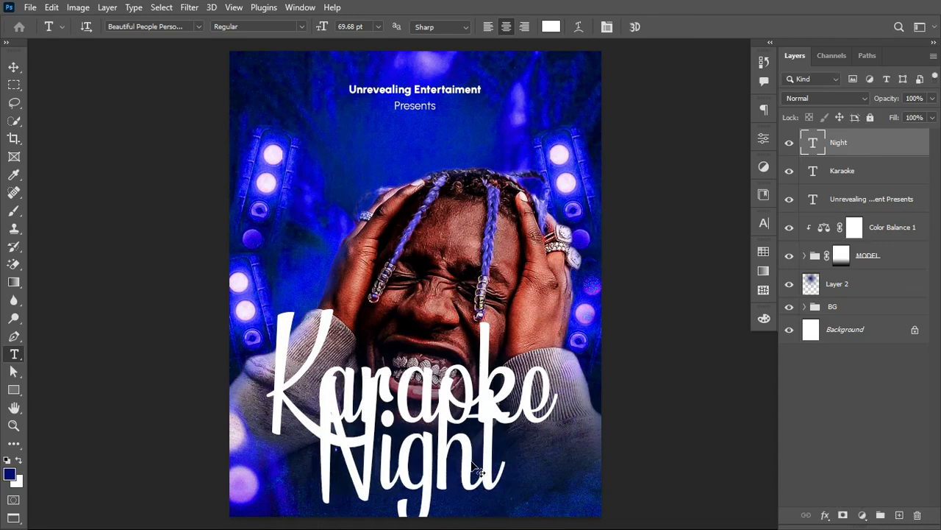
Step: Scale the word "Night" down to about 26.57 pt and place it under the final letters of "Karaoke"
key(ctrl+t)
mouse_move(515, 464)
mouse_down()
mouse_move(424, 463)
mouse_move(528, 456)
mouse_up()
key(Return)
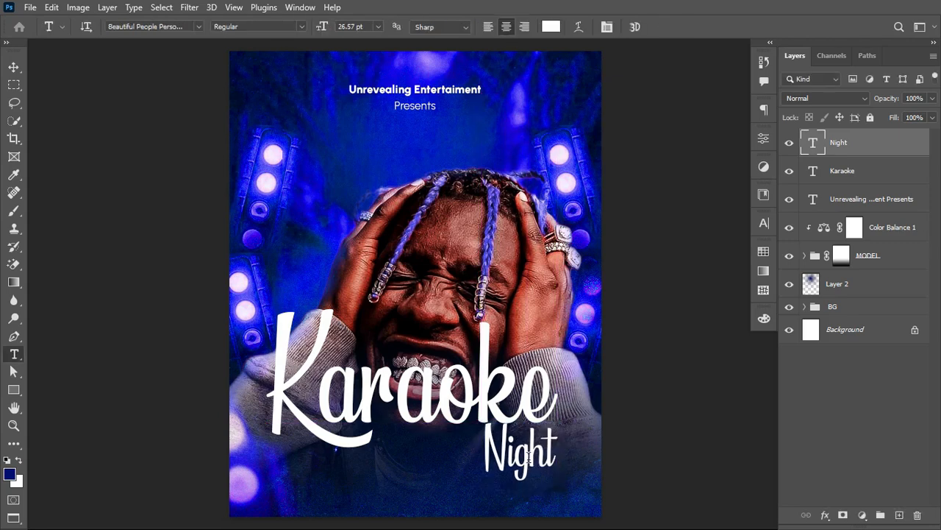
Step: Add the text "Coming soon!!!" near the poster's lower edge and set its font to Urbanist Medium
click(369, 491)
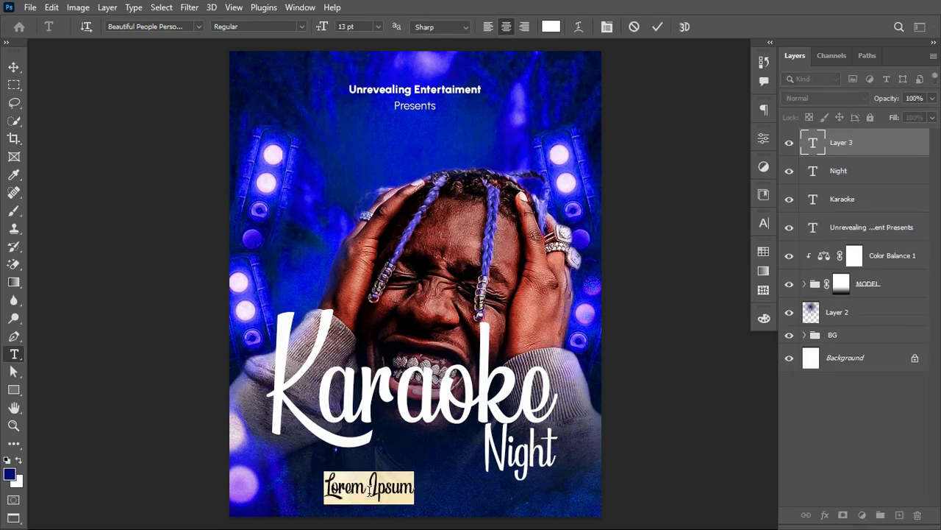
text(Co)
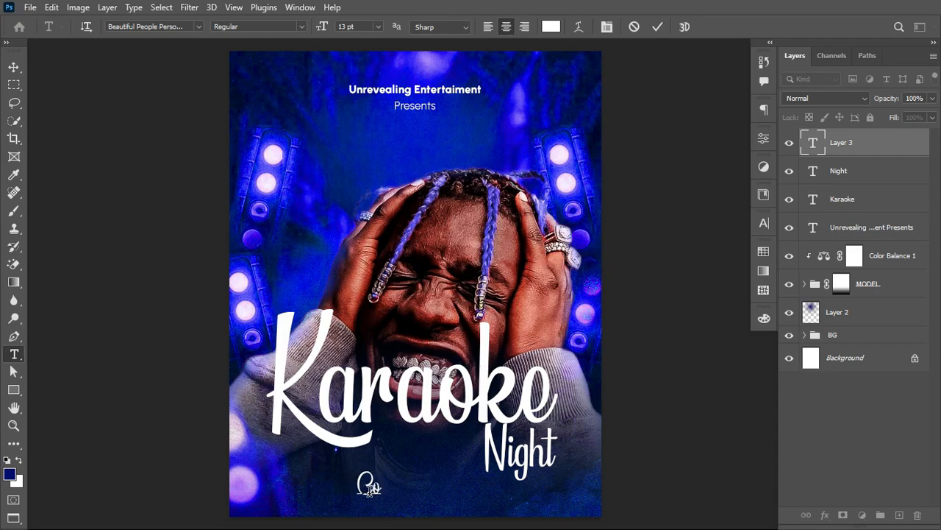
text(ming soon!!!)
key(ctrl+Return)
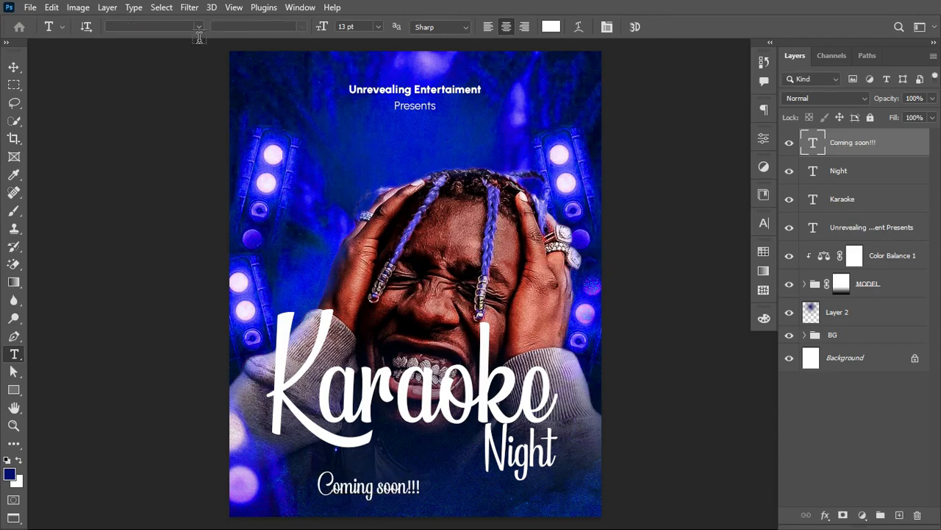
click(158, 25)
text(u)
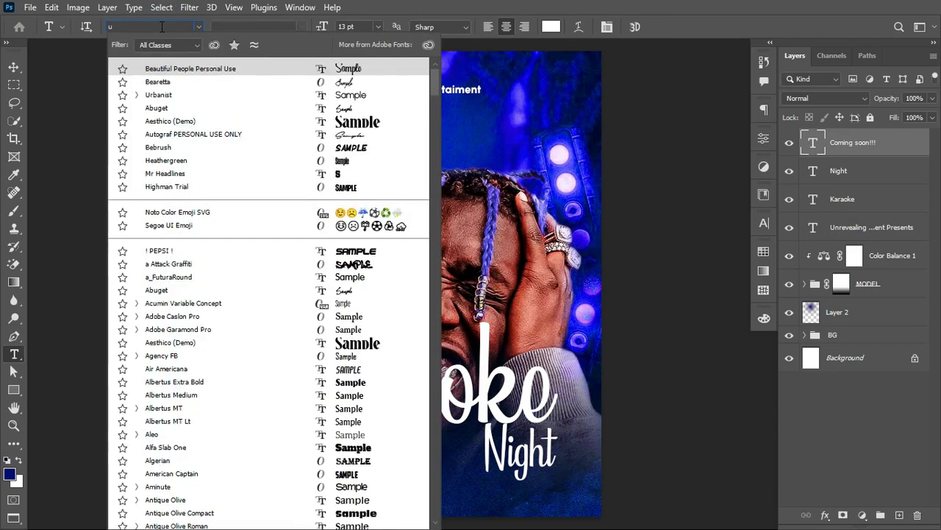
text(rbanist)
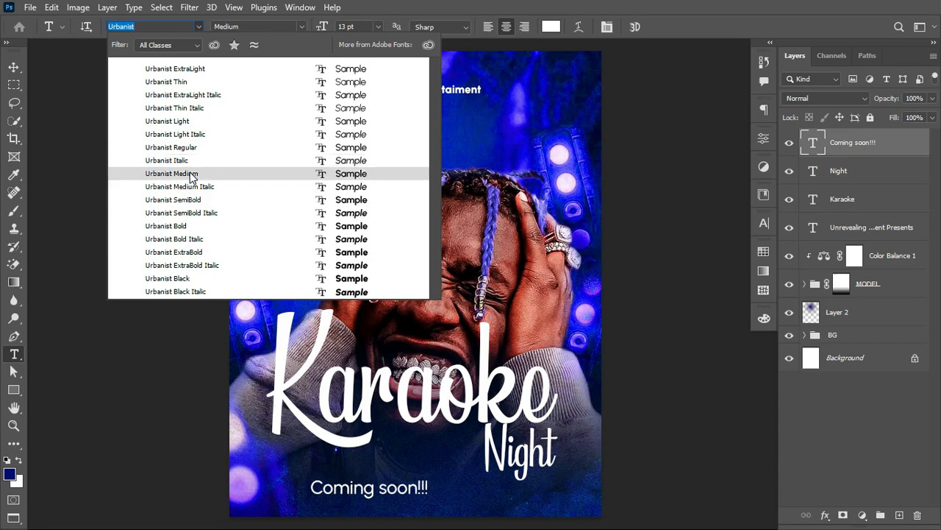
click(191, 173)
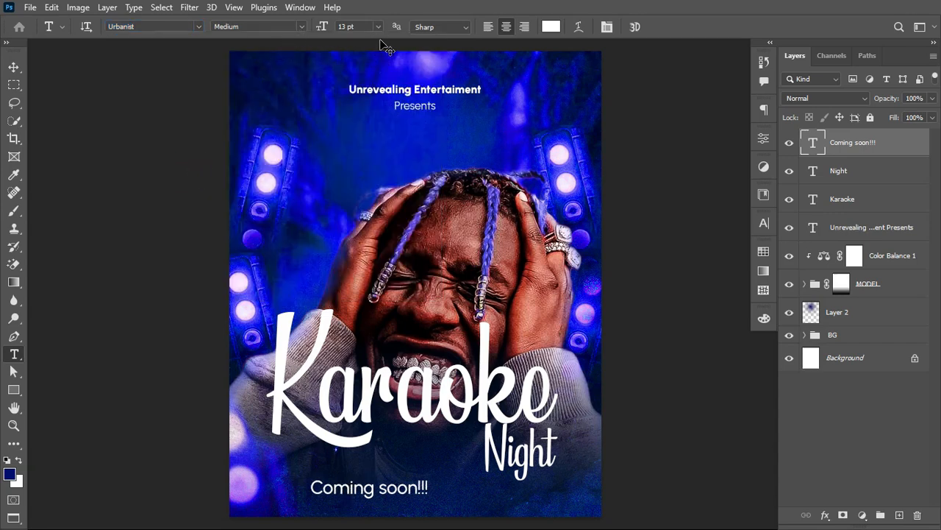
Step: Centre the "Coming soon!!!" text horizontally on the canvas and clear the selection
key(ctrl+a)
key(v)
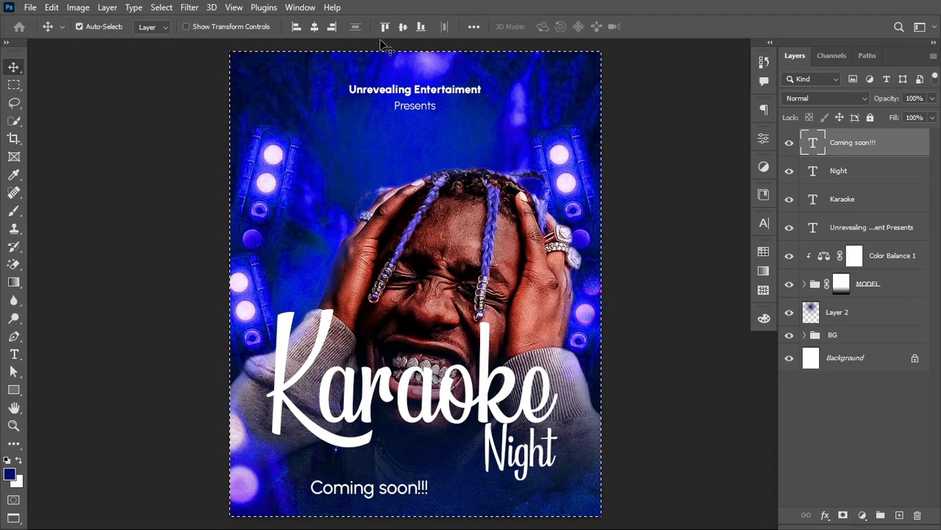
click(314, 27)
key(ctrl+d)
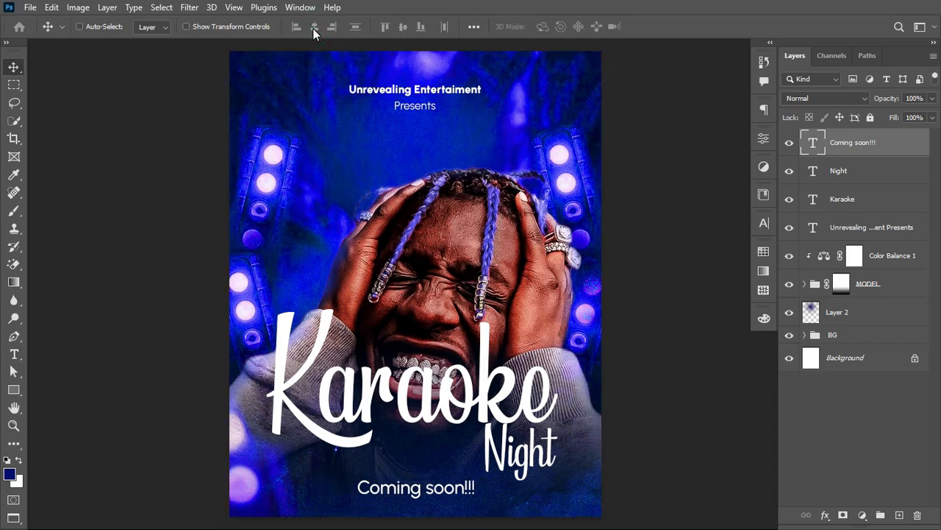
Step: Scale the "Coming soon!!!" text down around its centre to about 8.07 pt
key(ctrl+t)
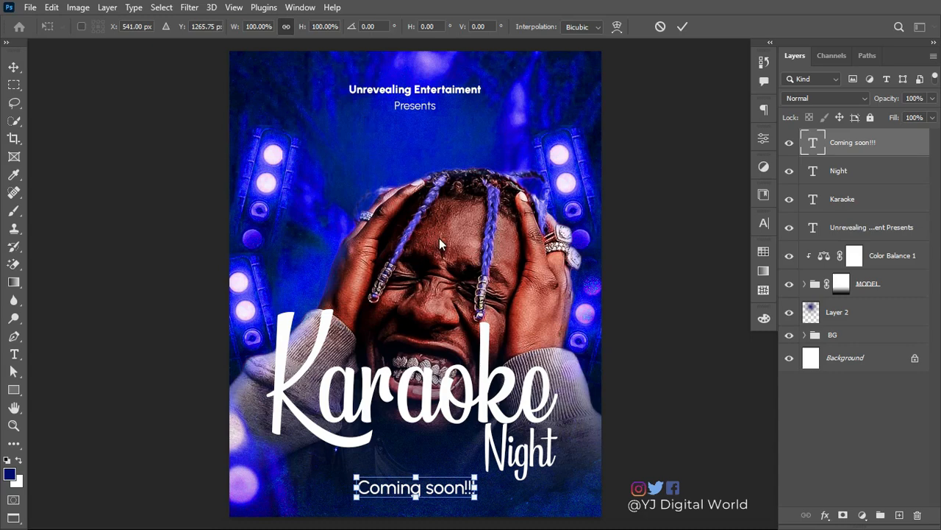
drag(474, 502, 454, 507)
key(Return)
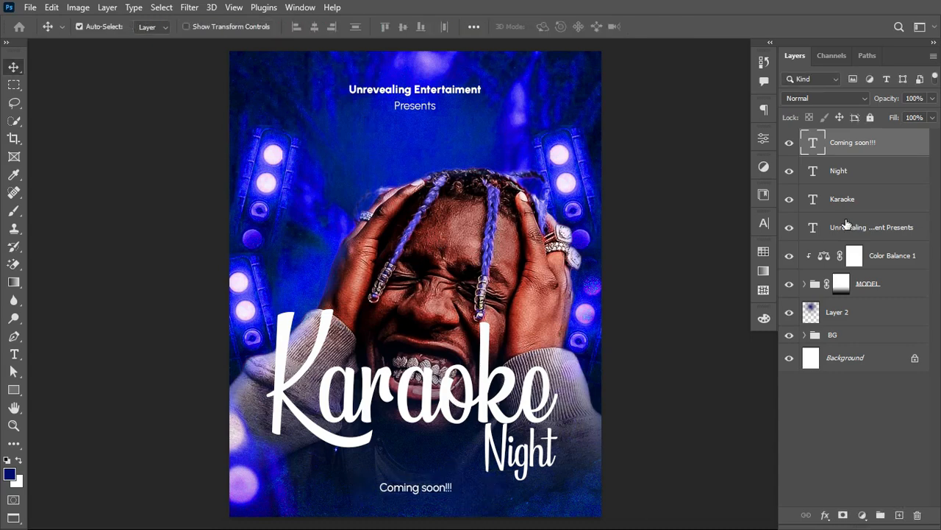
Step: Widen the tracking of "Coming soon!!!" so its letters spread far apart, and scale the line down to about 79%
click(765, 223)
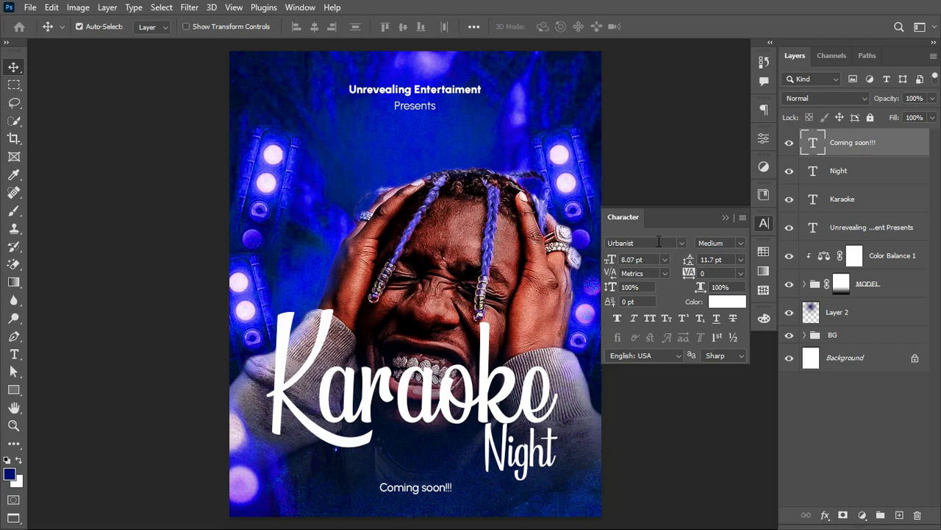
drag(692, 274, 690, 279)
click(725, 218)
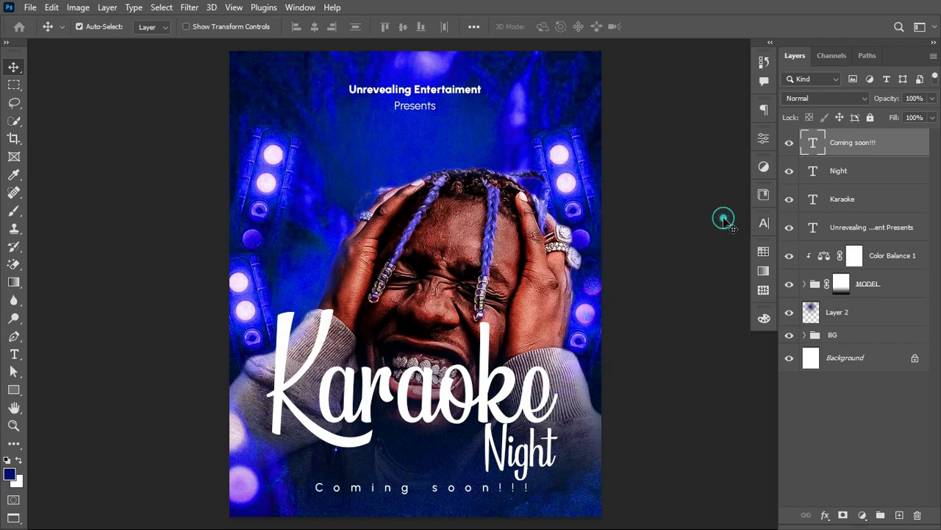
key(ctrl+t)
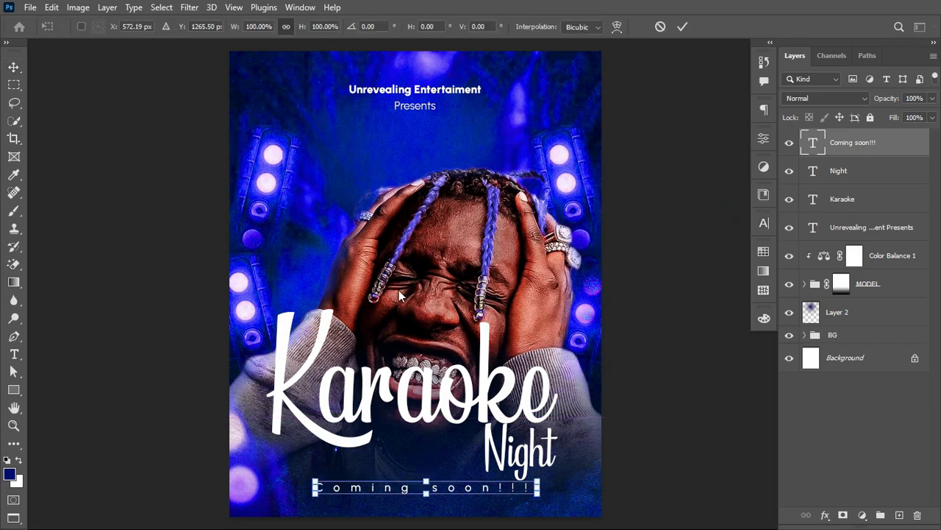
drag(538, 498, 515, 498)
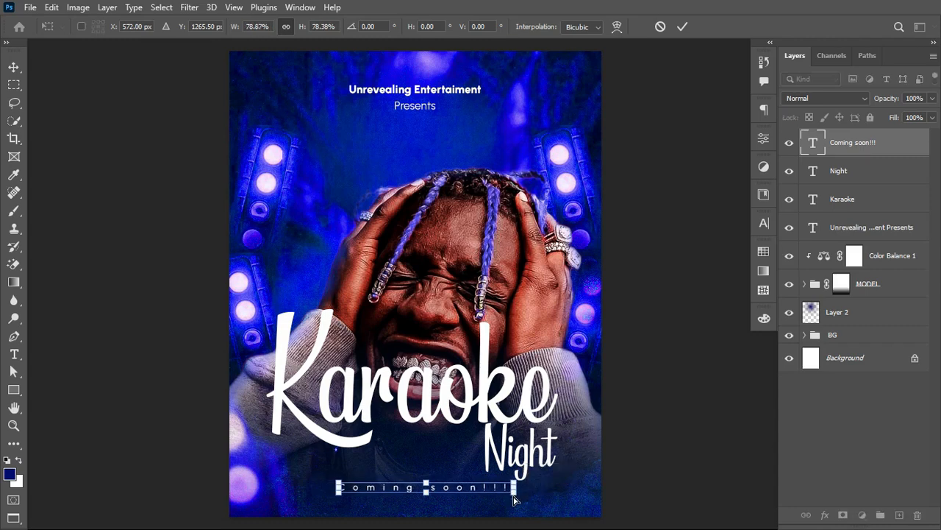
key(Return)
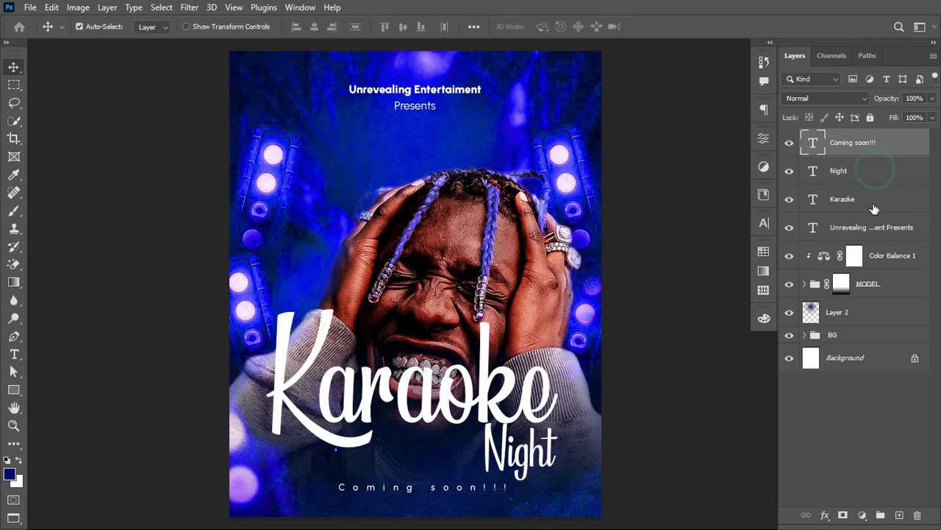
Step: Scale the "Karaoke" and "Night" texts down together around their shared centre to about 94%
click(875, 172)
shift+click(873, 204)
key(ctrl+t)
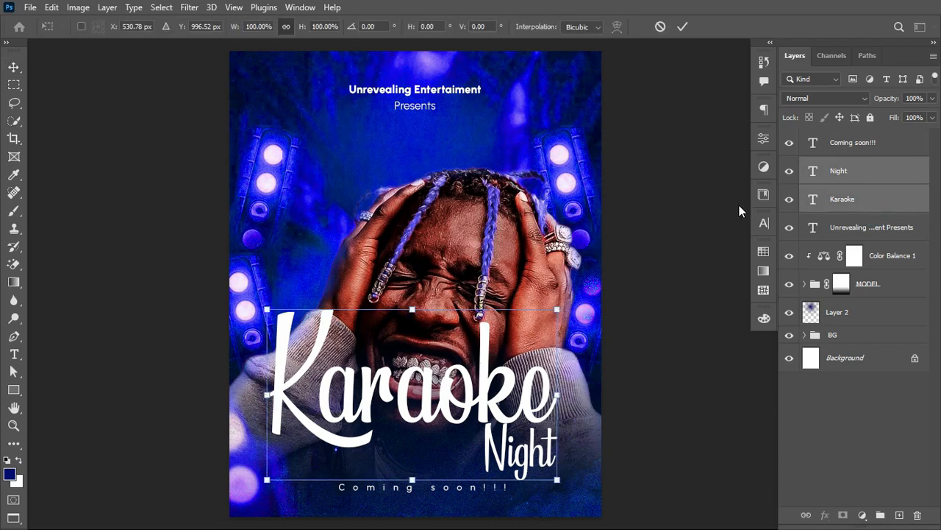
drag(555, 479, 542, 476)
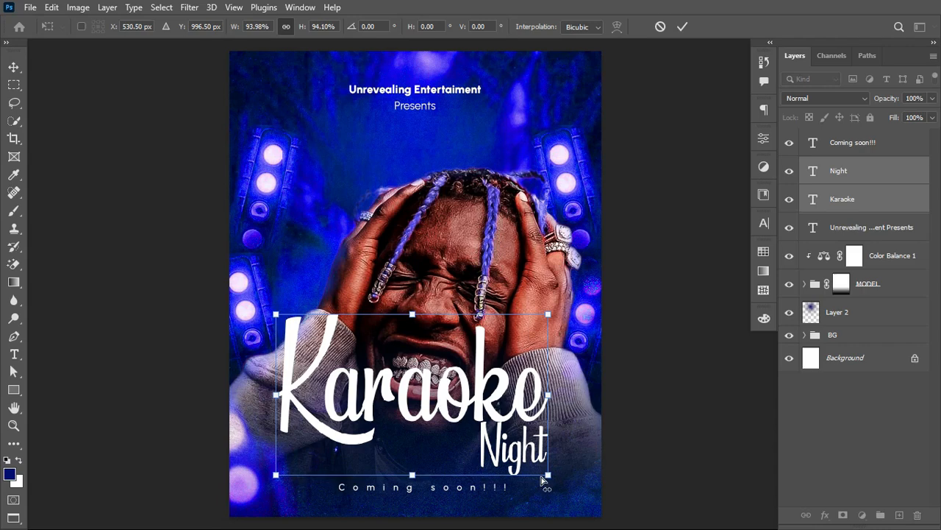
key(Return)
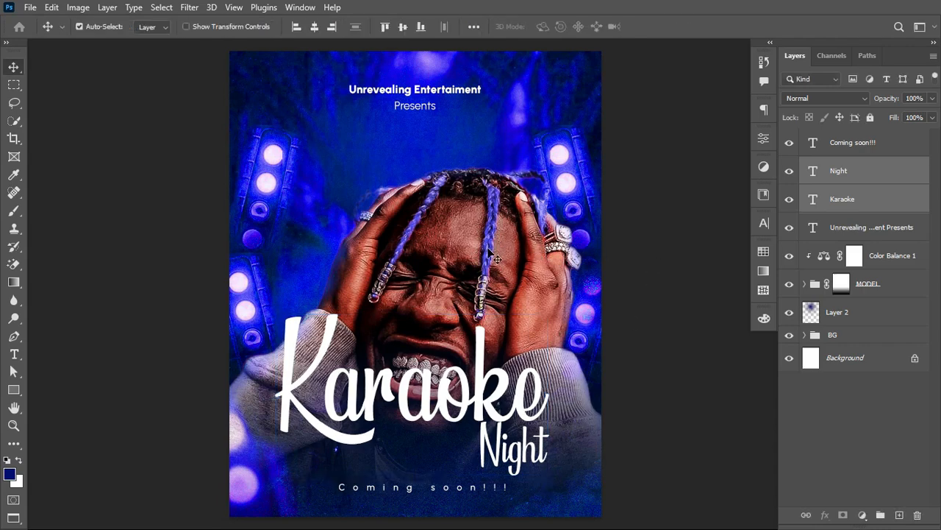
Step: Add a Color Lookup adjustment layer above the "Coming soon!!!" text and load the 2Strip.look 3D LUT
click(879, 147)
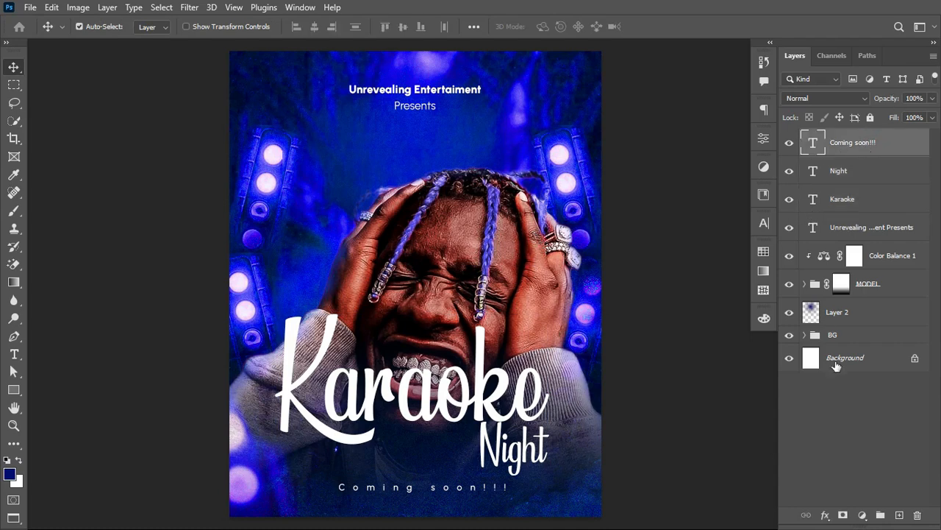
click(864, 516)
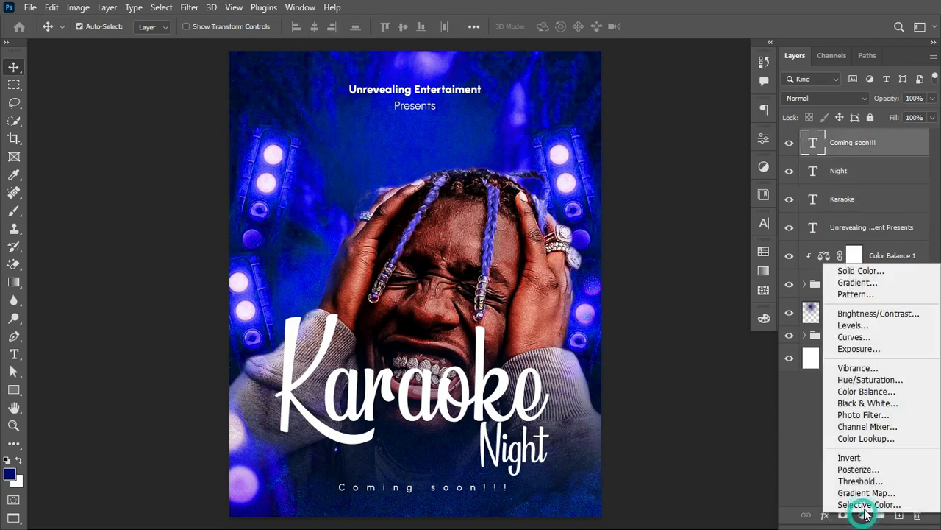
click(872, 438)
click(668, 182)
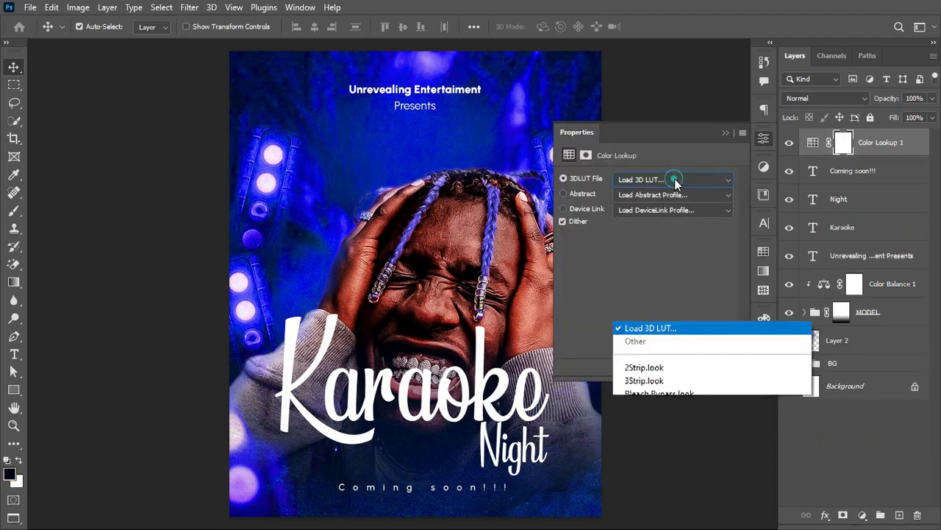
click(662, 46)
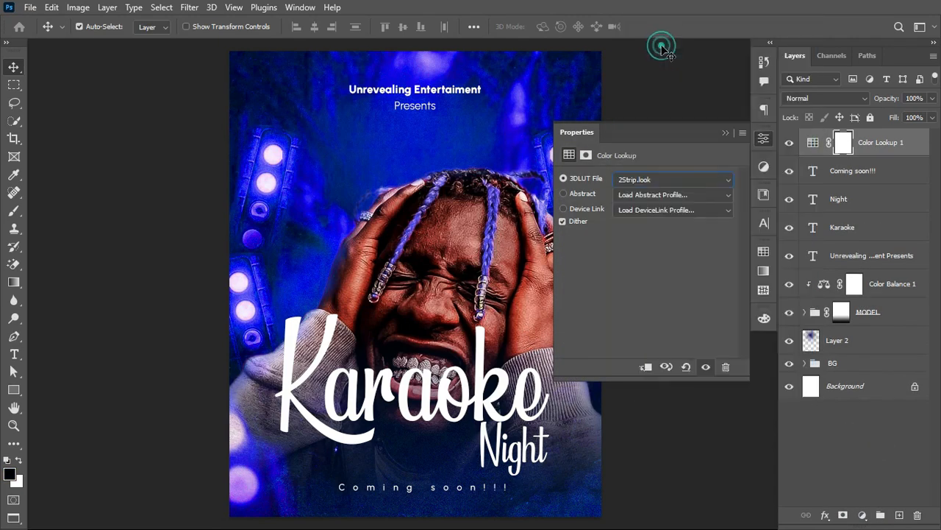
Step: Go through the 3D LUT presets one after another and set the Color Lookup adjustment to FallColors.look
key(Down)
key(Down)
key(Down)
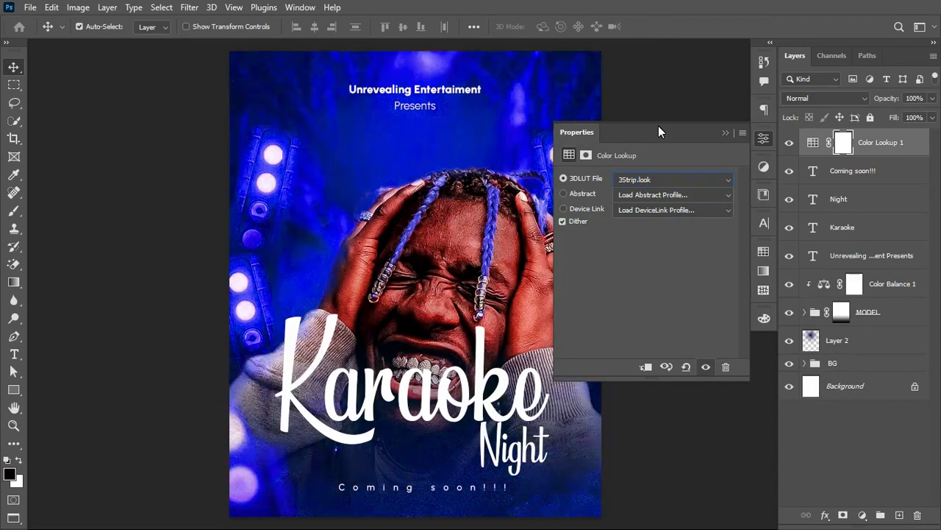
key(Down)
key(Down)
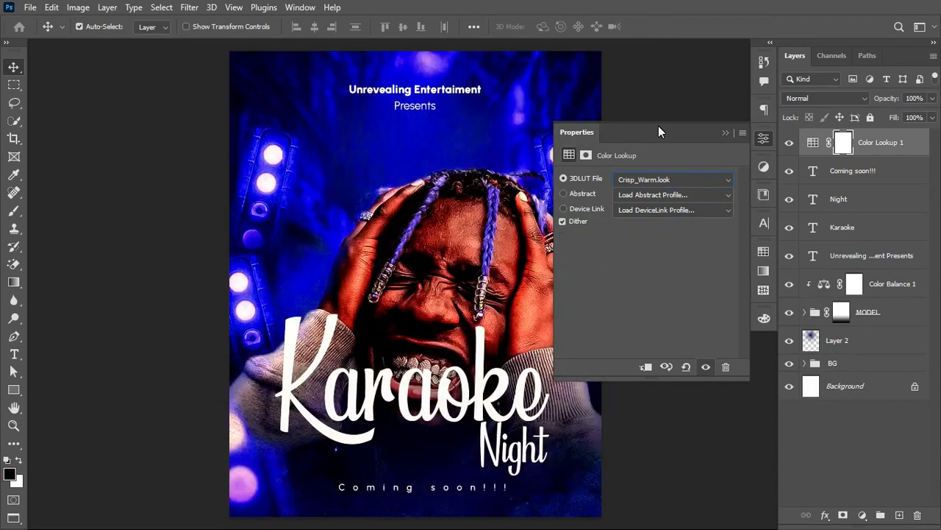
key(Down)
key(Down)
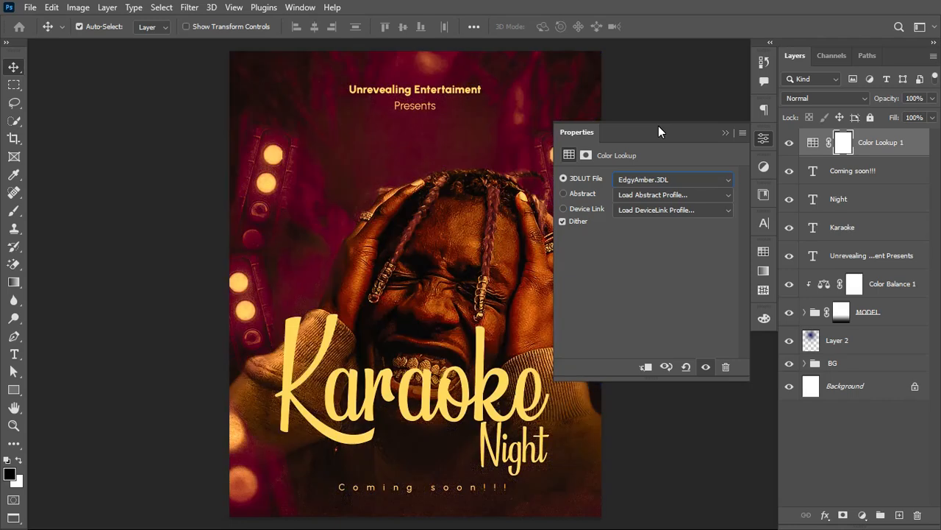
key(Down)
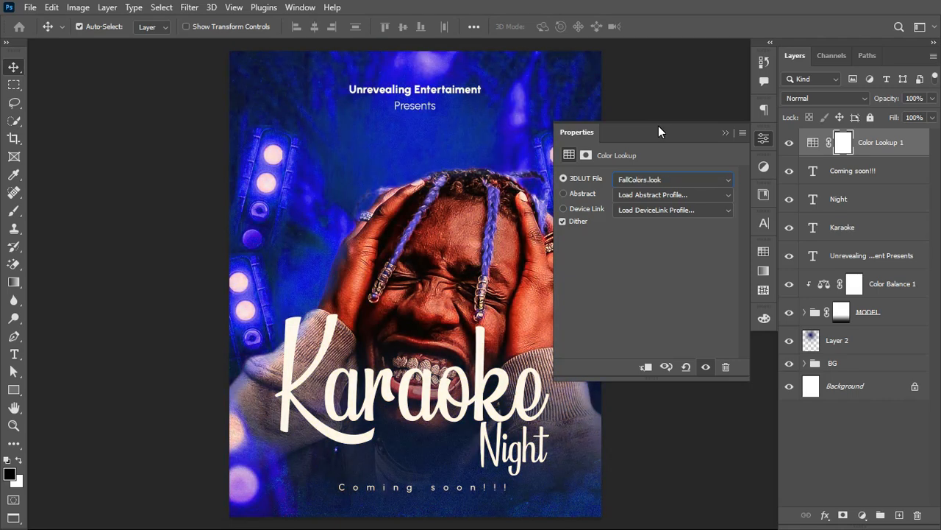
click(725, 132)
Step: Hide and show the Color Lookup layer to compare the poster with and without the grade
click(813, 142)
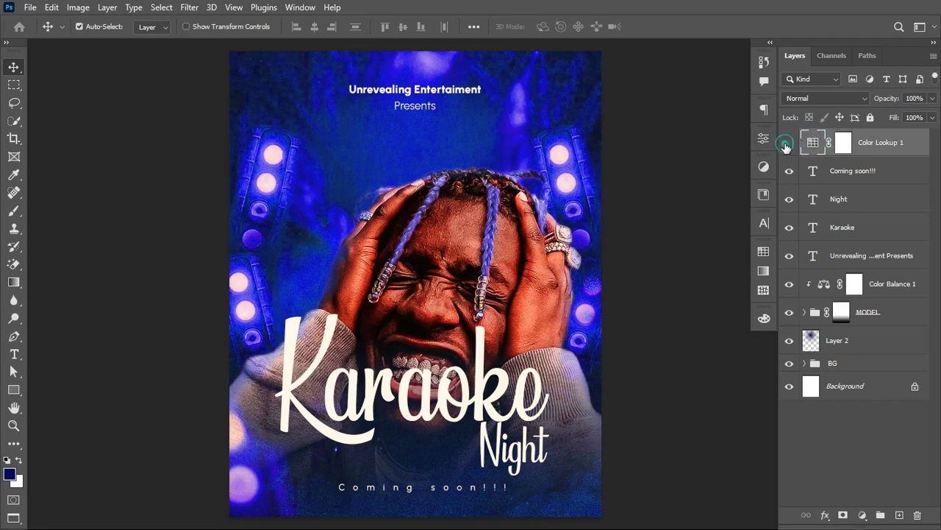
click(789, 143)
click(787, 144)
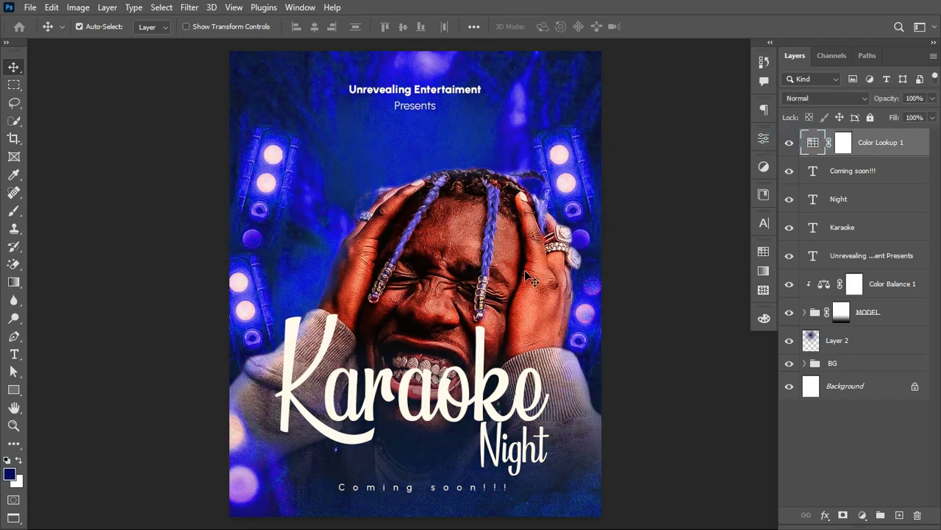